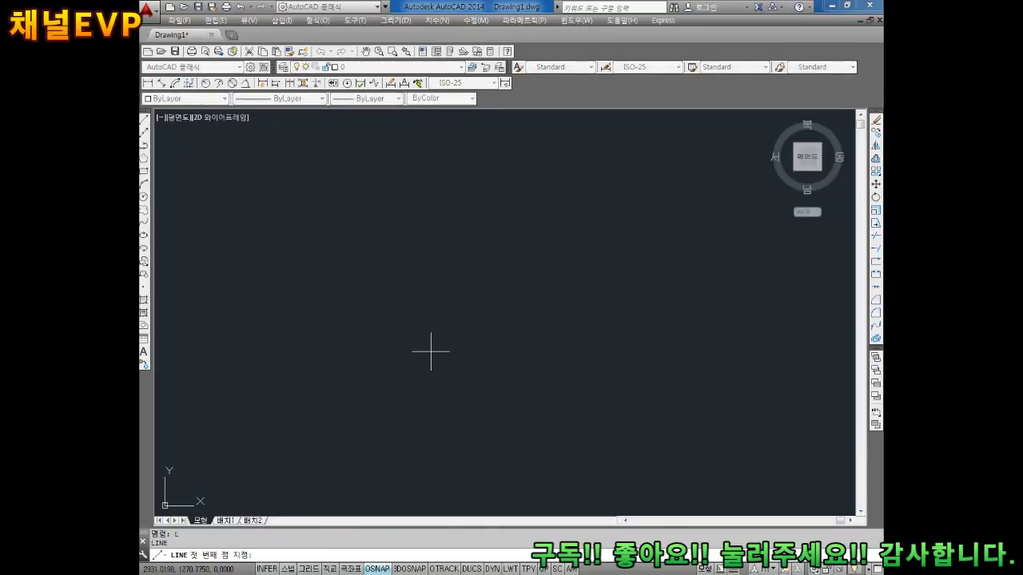
click(430, 354)
text(@60<)
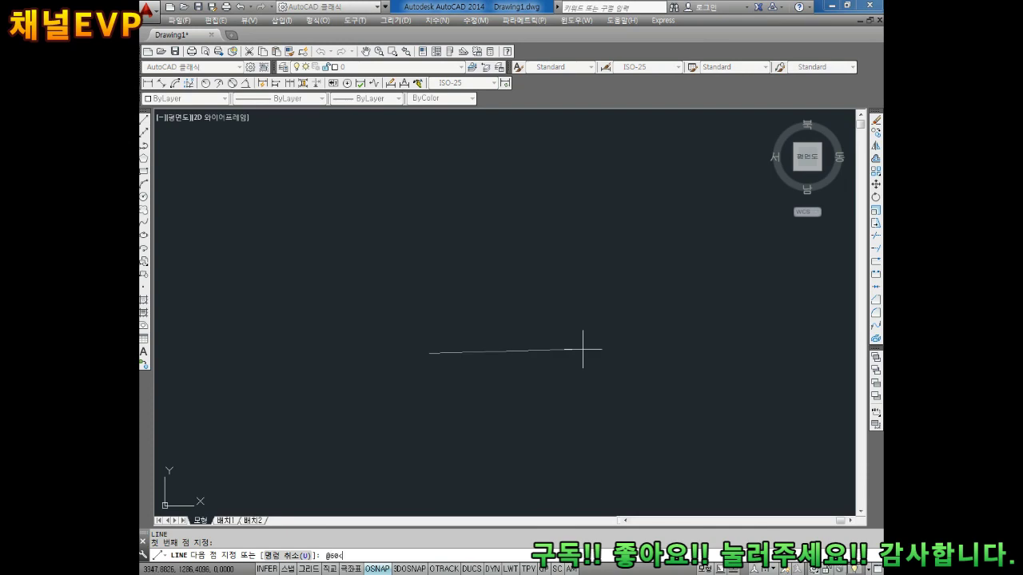
text(90)
key(Return)
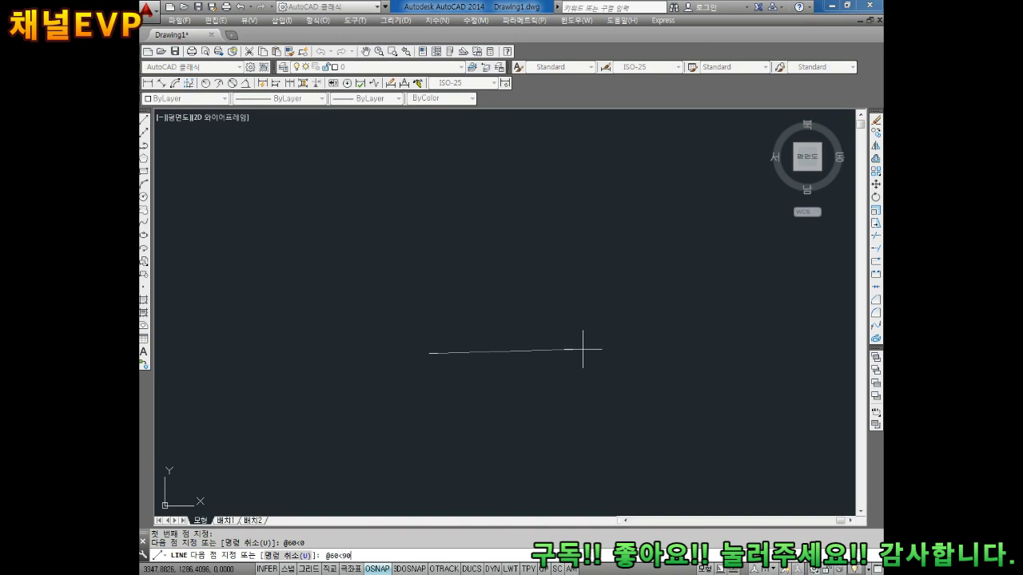
key(Return)
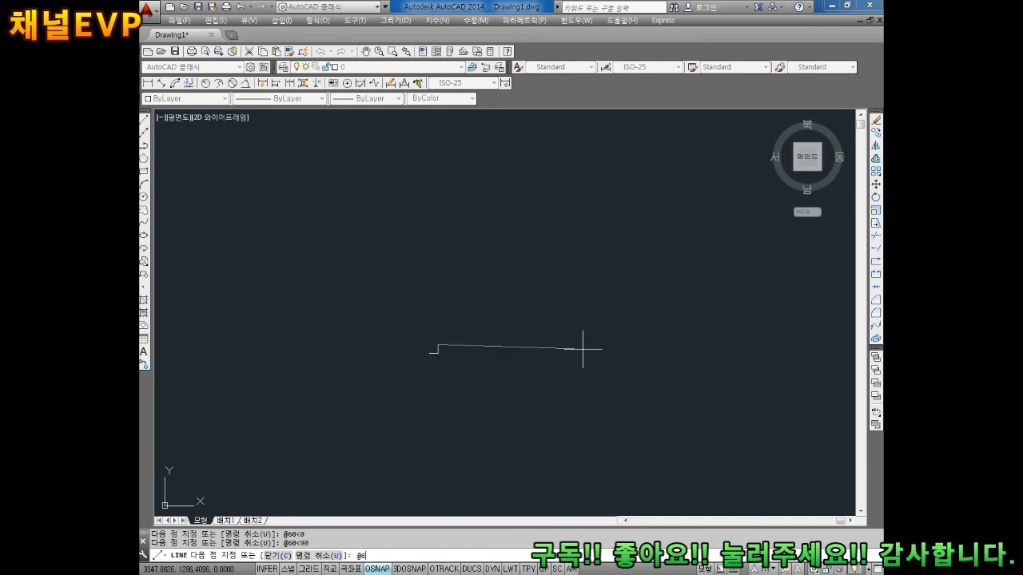
text(0<180)
key(Return)
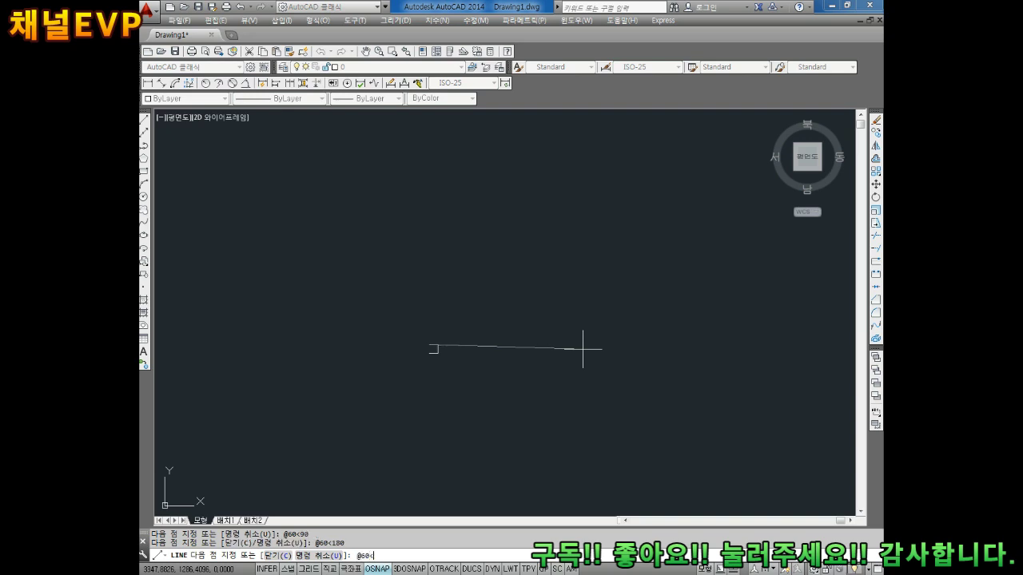
text(-9)
key(Escape)
key(Escape)
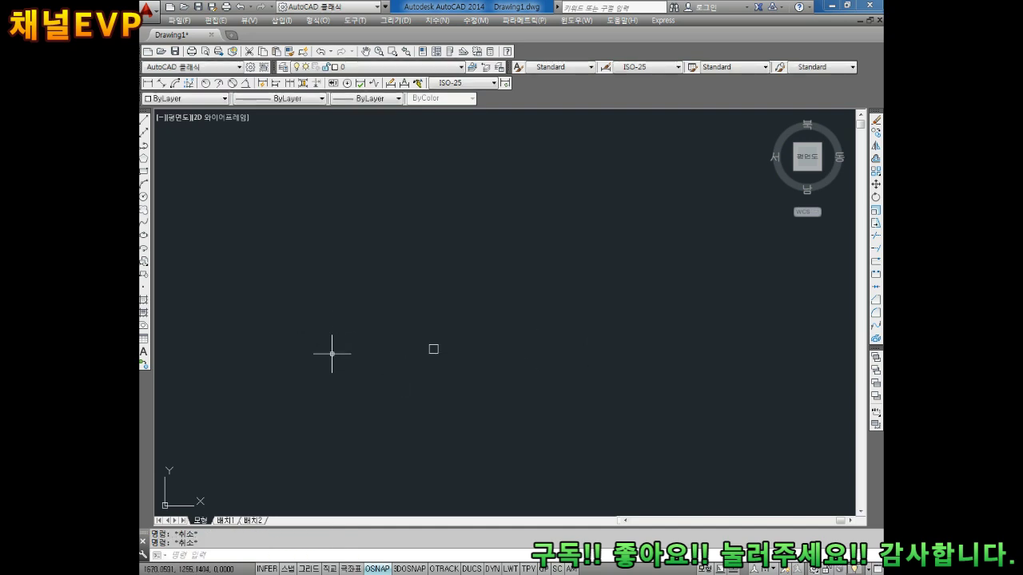
- Pan the view so the square sits in the middle of the drawing area
middle_drag(439, 350, 501, 349)
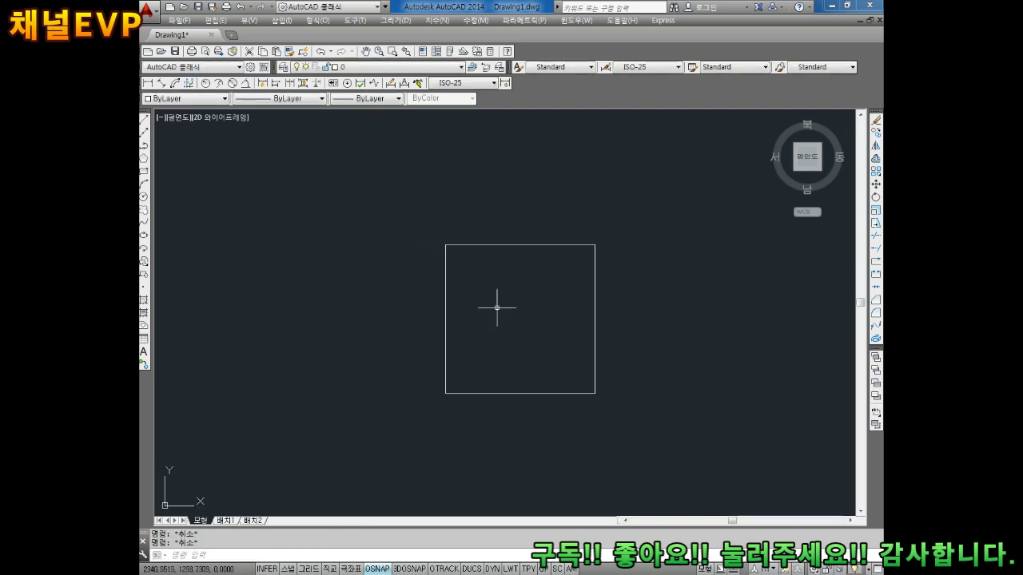
click(516, 347)
middle_drag(519, 328, 526, 320)
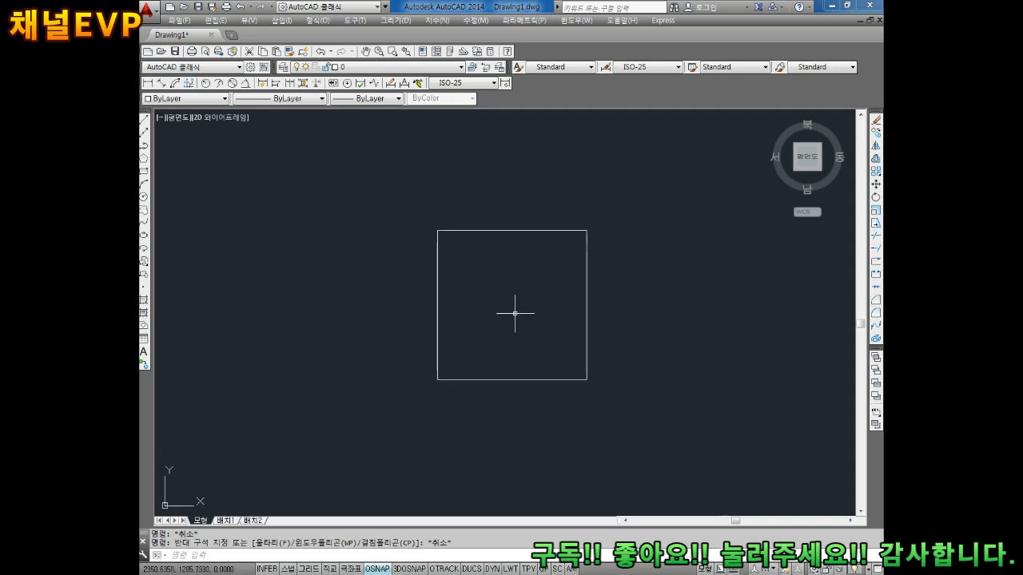
key(Escape)
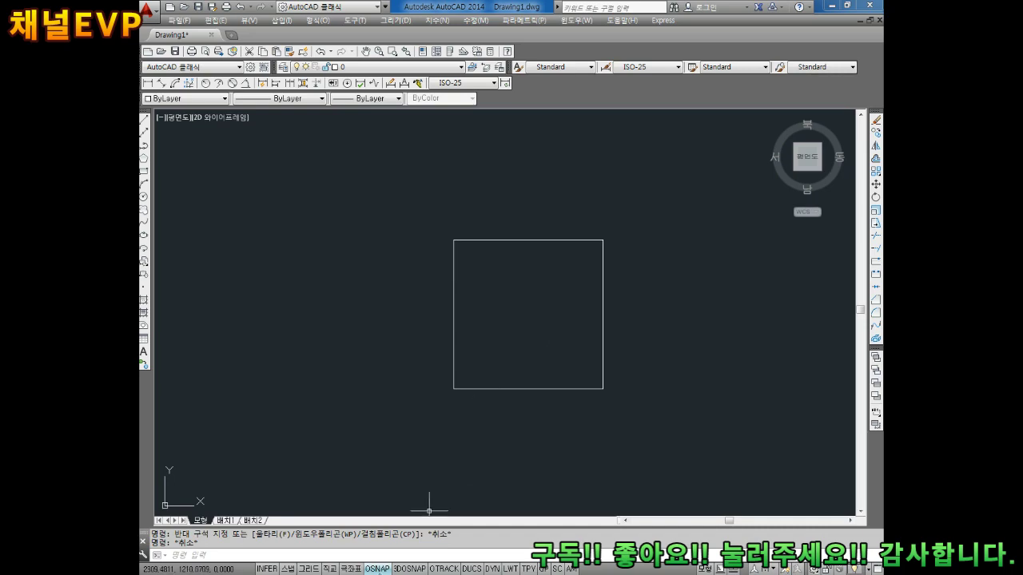
- Confirm in Drafting Settings that every object snap mode is on, then zoom in on the square
right_click(379, 569)
click(407, 548)
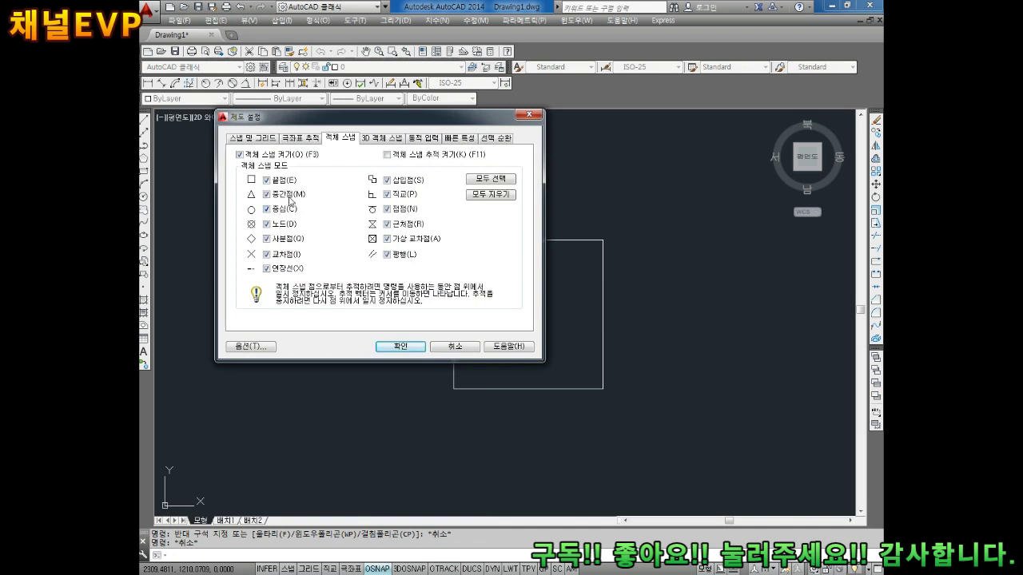
click(401, 347)
scroll(481, 321, up, 2)
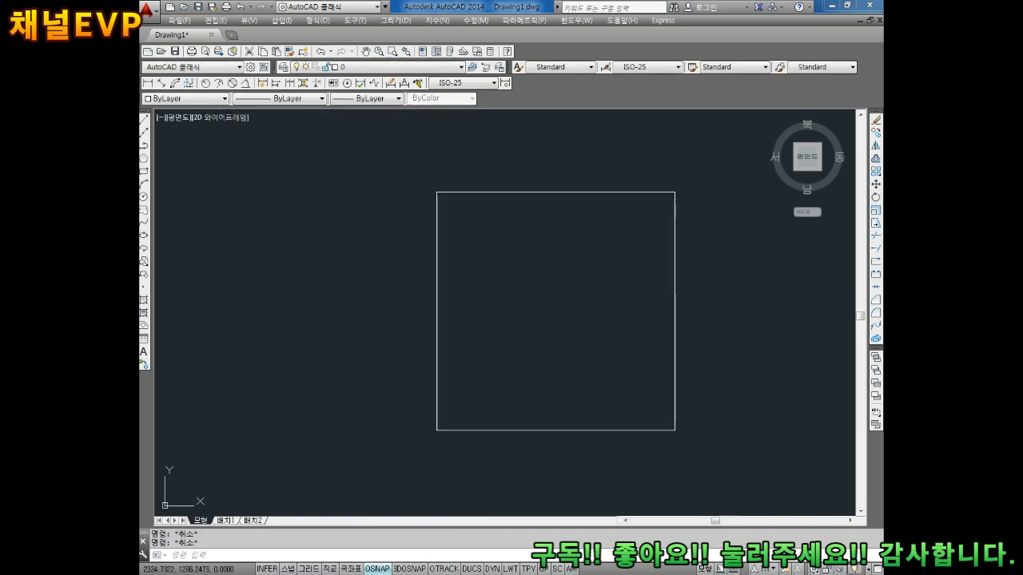
- Draw a vertical line between the top and bottom midpoints and a horizontal line between the side midpoints
text(l)
key(Return)
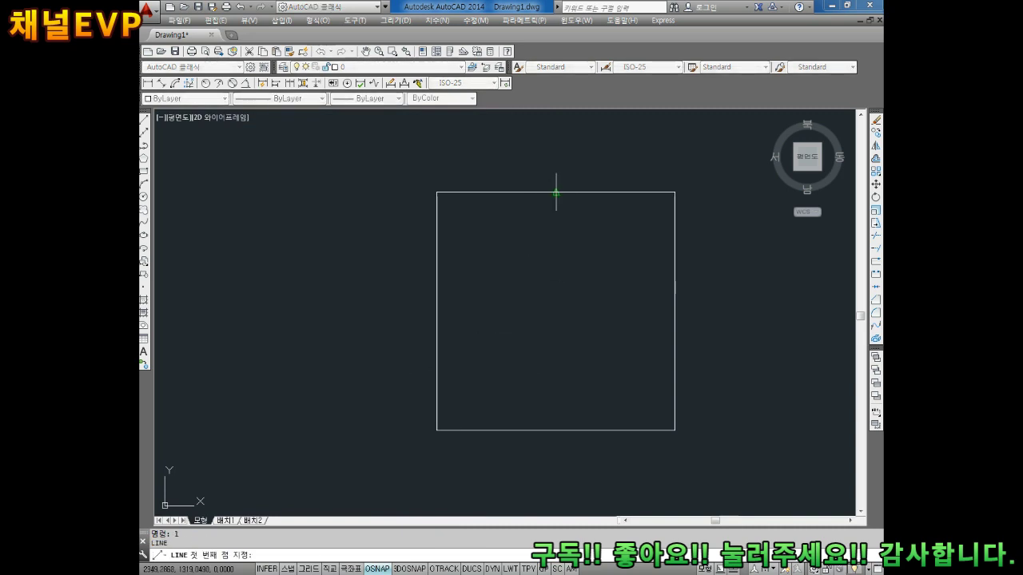
click(557, 193)
click(556, 430)
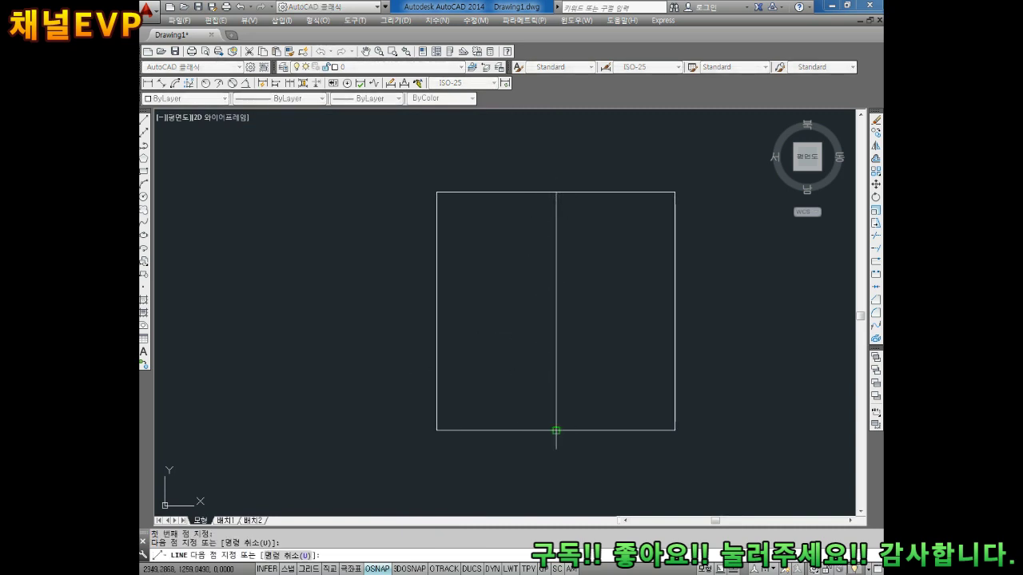
key(Return)
key(Return)
click(437, 311)
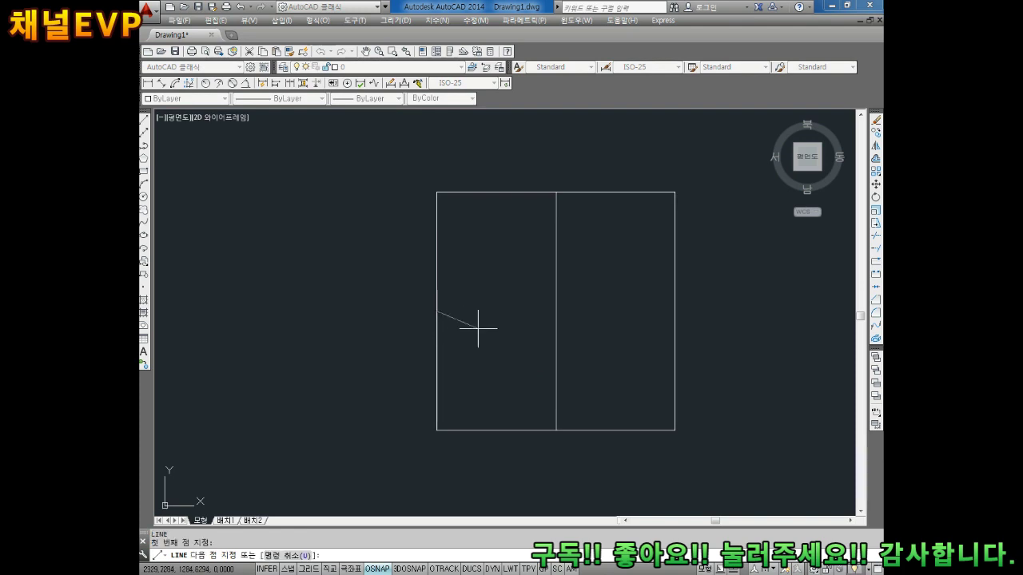
click(675, 311)
key(Escape)
key(Escape)
middle_drag(667, 310, 576, 320)
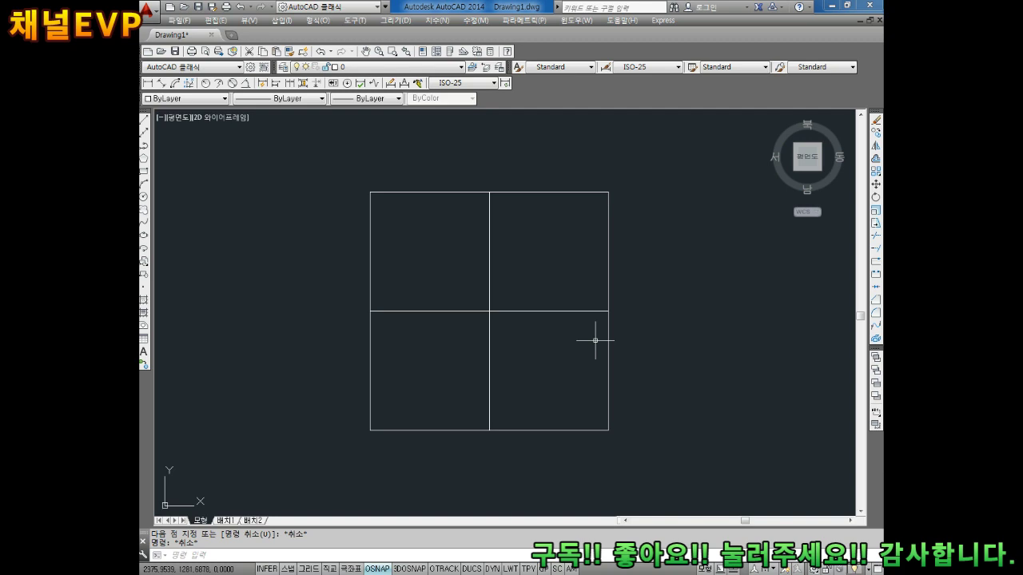
key(Escape)
text(c)
key(Return)
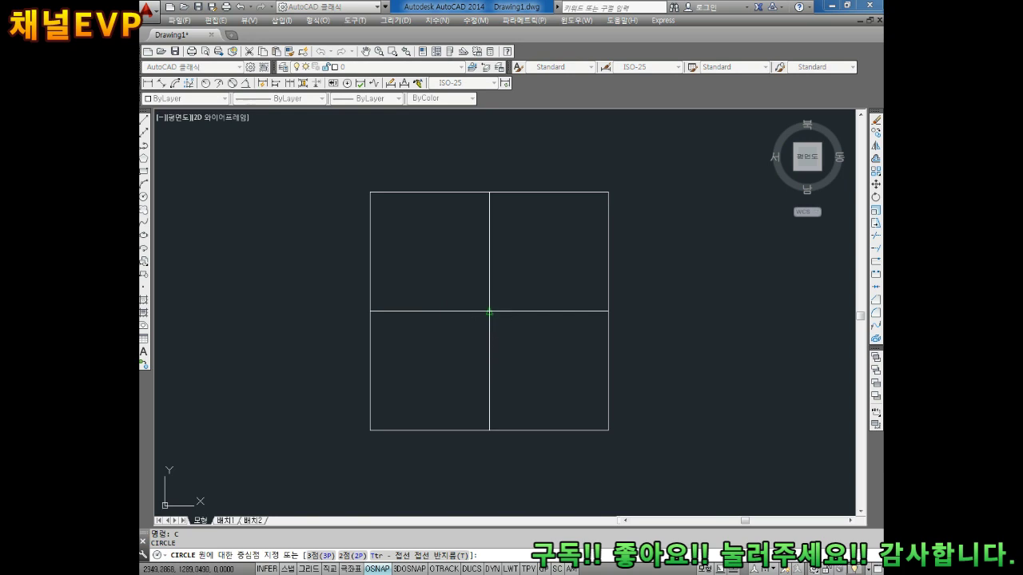
- Draw a circle centred on the midline intersection with its radius reaching the right edge midpoint
click(489, 311)
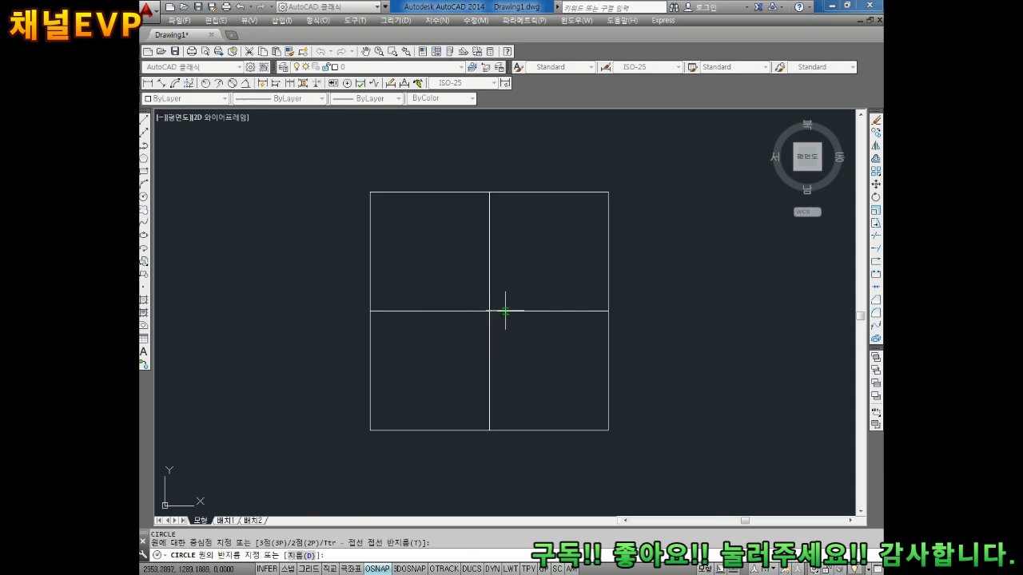
click(608, 311)
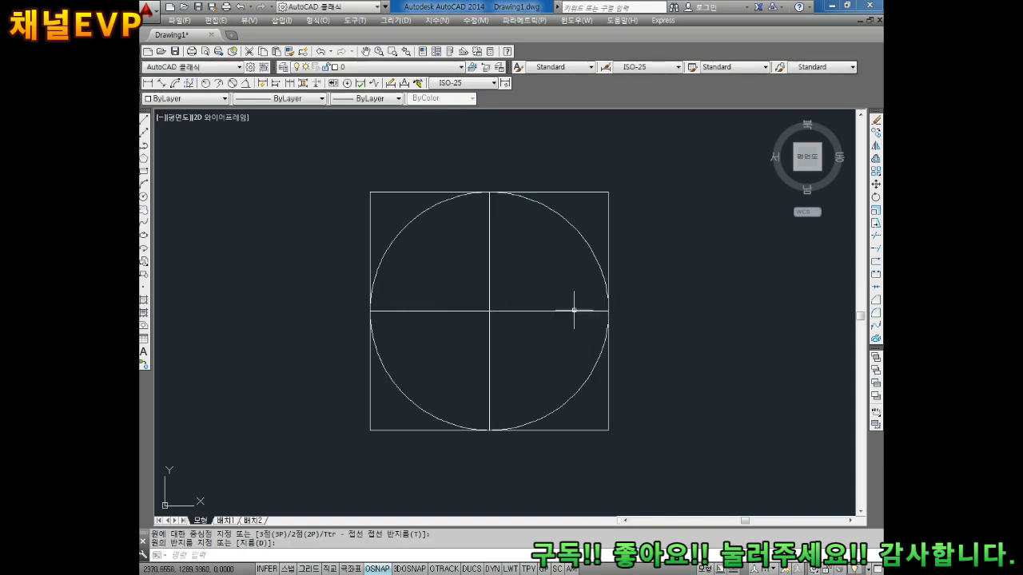
scroll(445, 264, up, 2)
scroll(439, 263, down, 2)
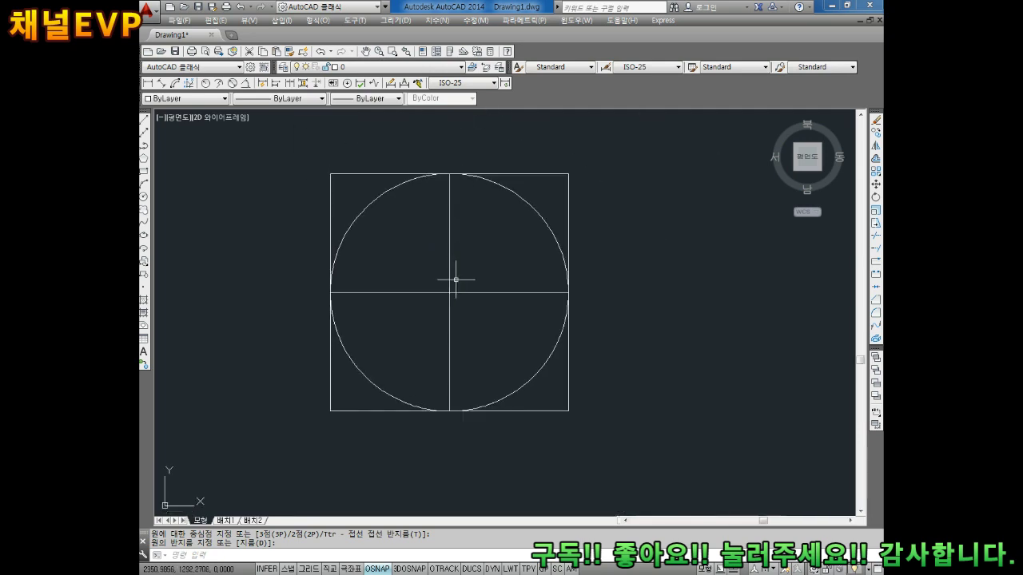
key(Escape)
key(Escape)
text(c)
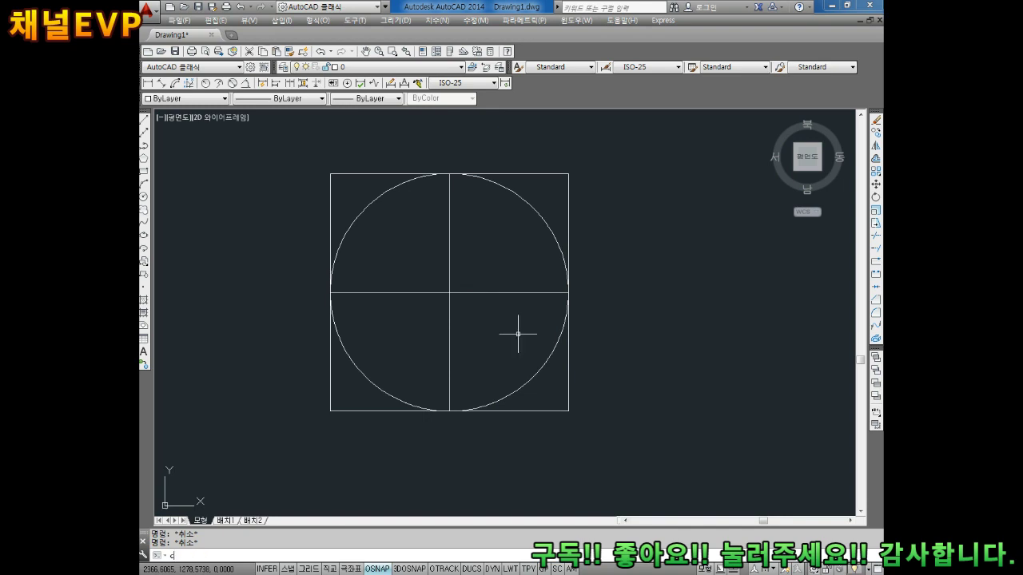
key(Return)
- Draw a 2P circle from the big circle's bottom point up to the square's centre
text(2p)
key(Return)
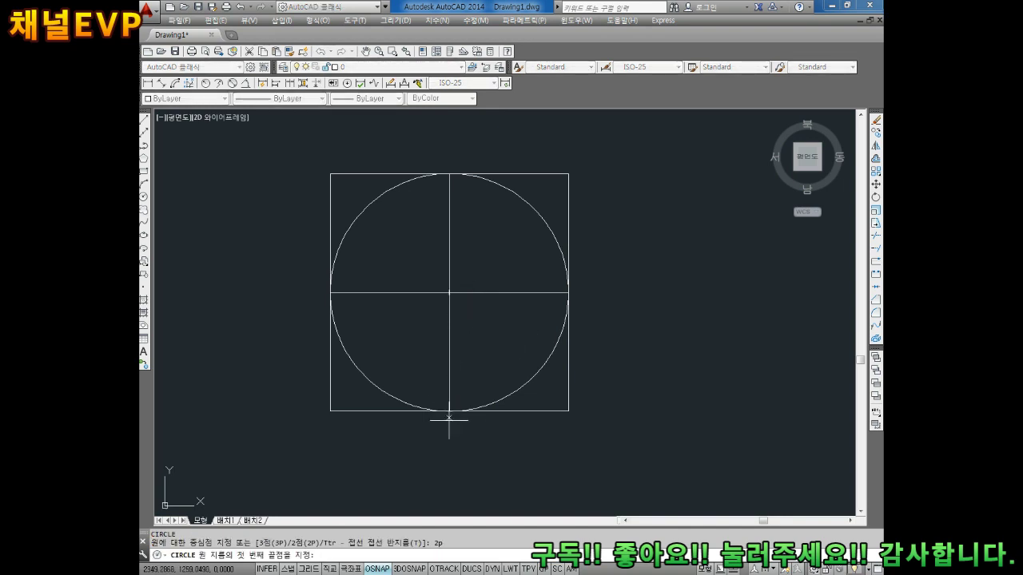
click(449, 412)
click(449, 293)
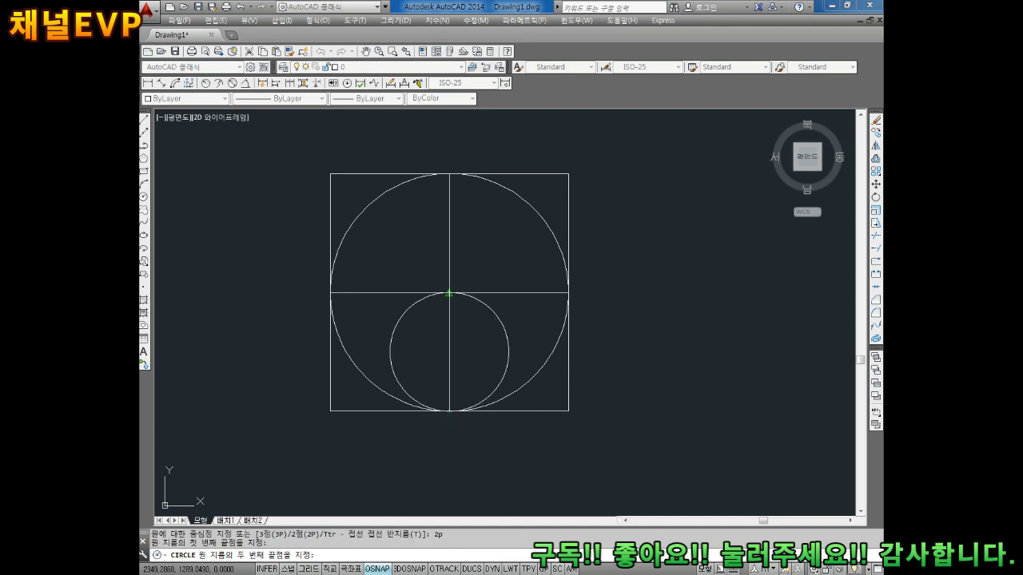
middle_drag(474, 264, 476, 278)
key(Escape)
key(Escape)
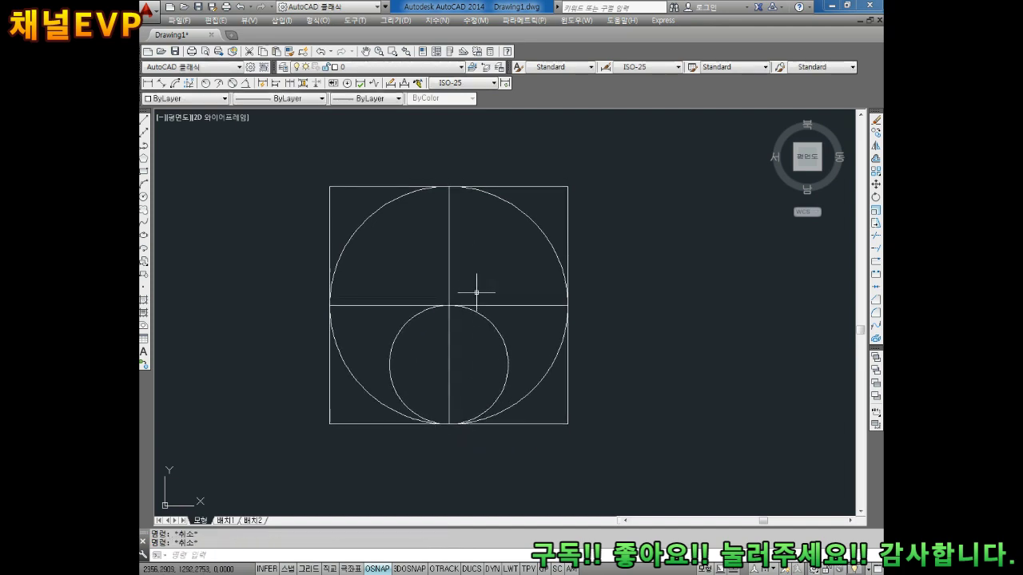
text(c)
- Draw a second 2P circle from the square's centre up to the big circle's top point
key(Return)
text(2p)
key(Return)
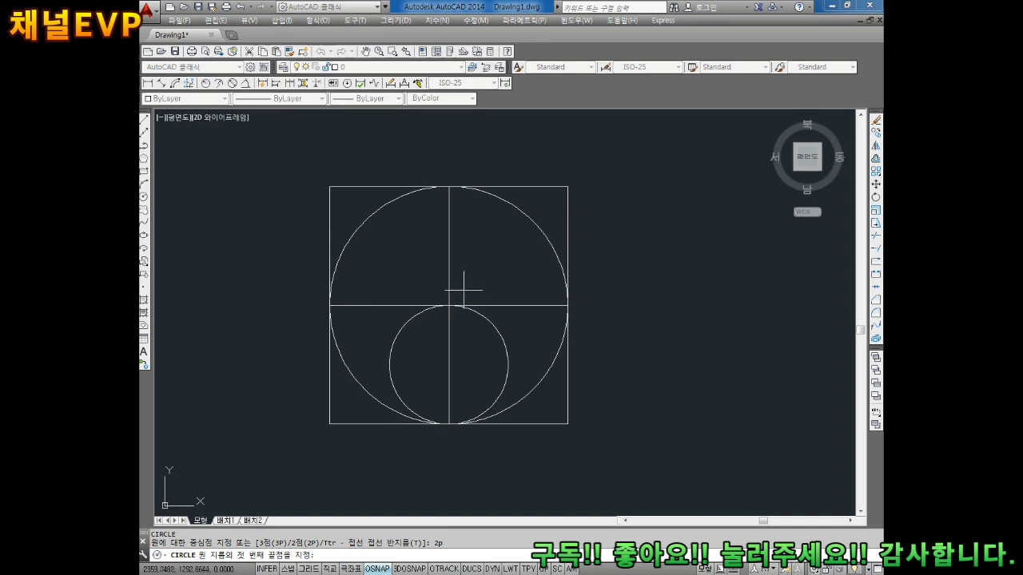
click(448, 305)
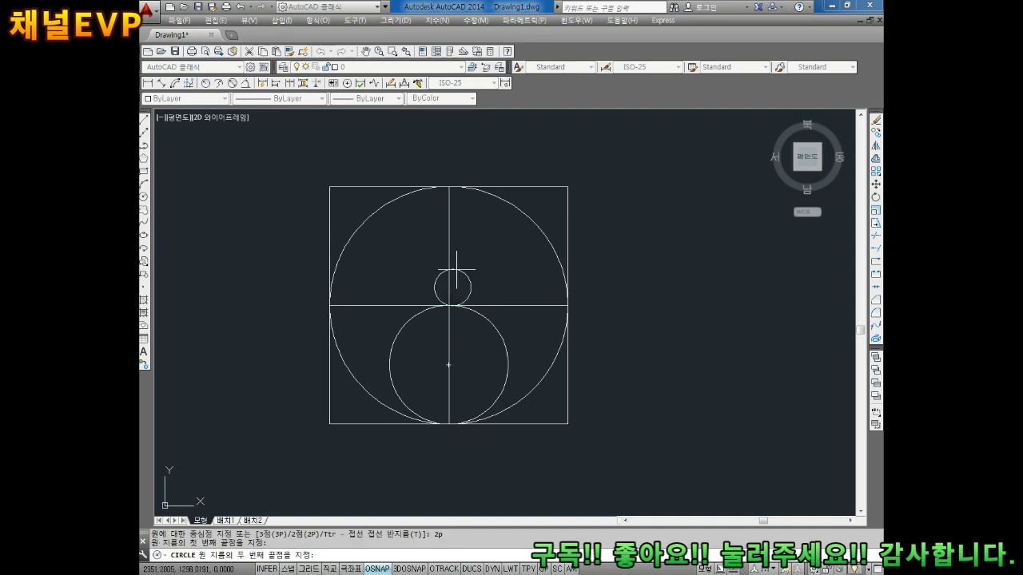
click(448, 186)
key(Escape)
key(Escape)
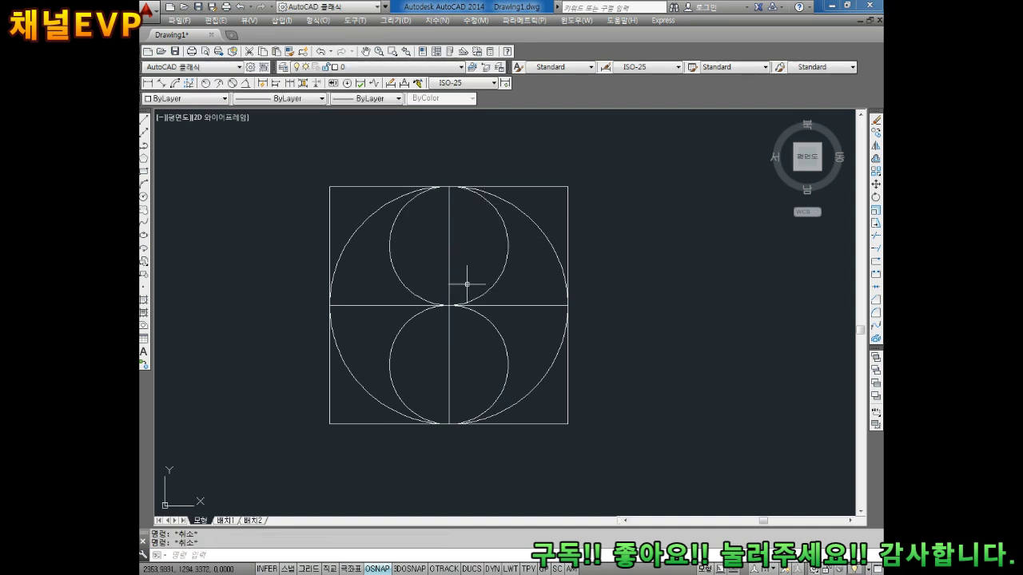
scroll(463, 280, up, 2)
middle_drag(536, 282, 555, 280)
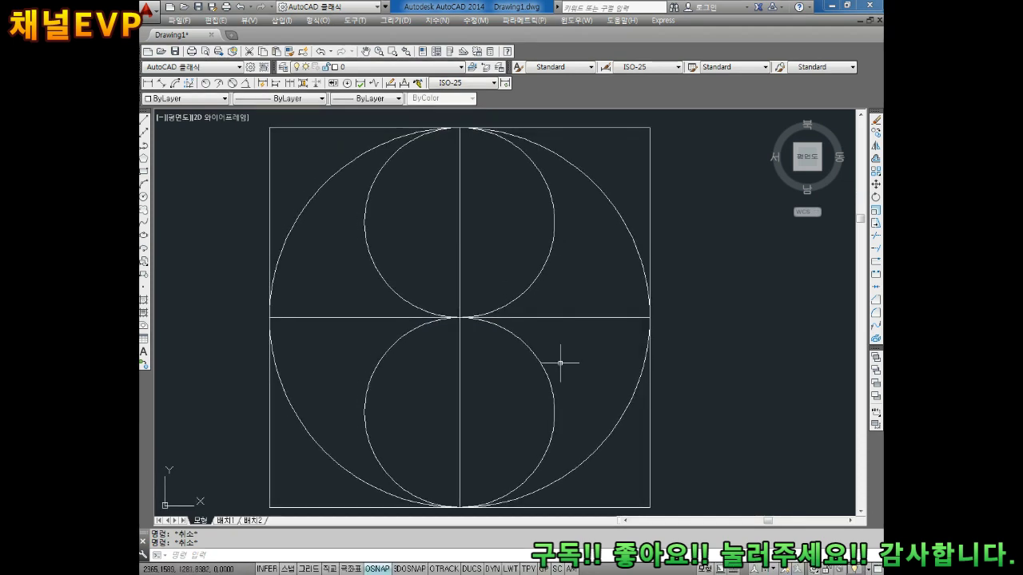
- Draw a small 2P circle at the bottom of the centre line inside the lower circle
scroll(560, 363, down, 2)
scroll(547, 344, down, 2)
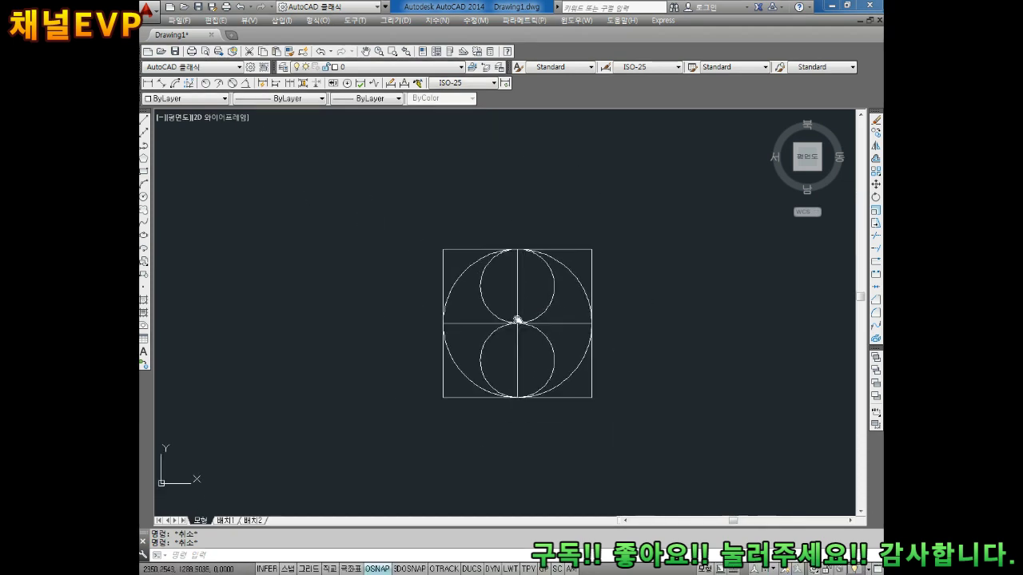
scroll(516, 327, up, 2)
scroll(495, 340, up, 2)
scroll(511, 328, up, 2)
scroll(551, 334, down, 2)
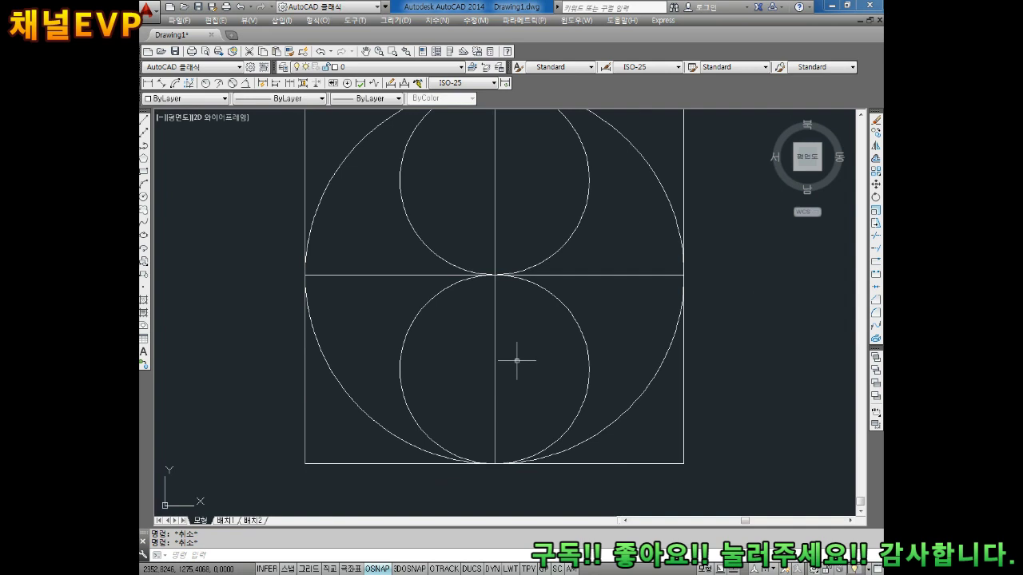
text(c)
key(Return)
text(2p)
key(Return)
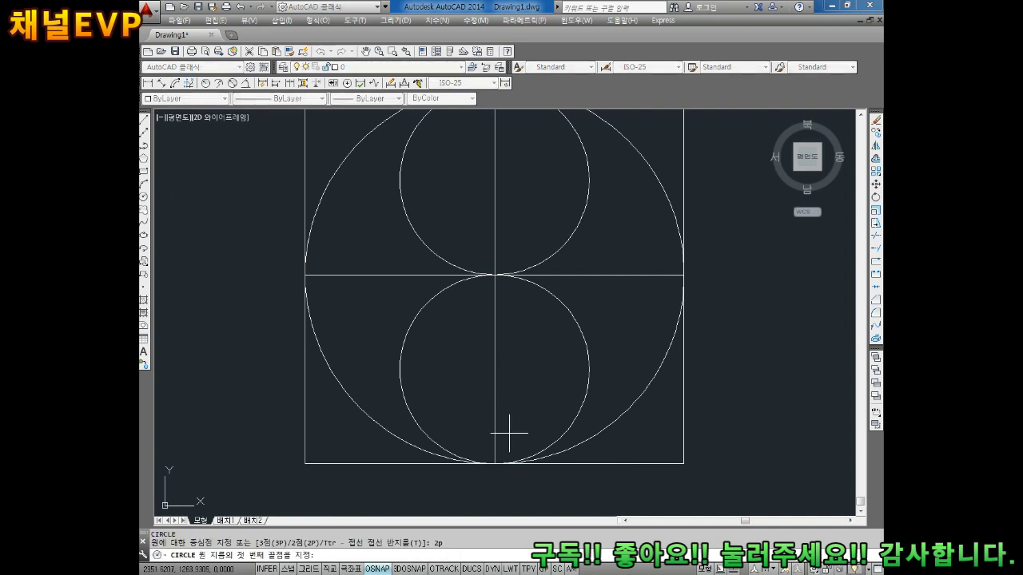
click(494, 463)
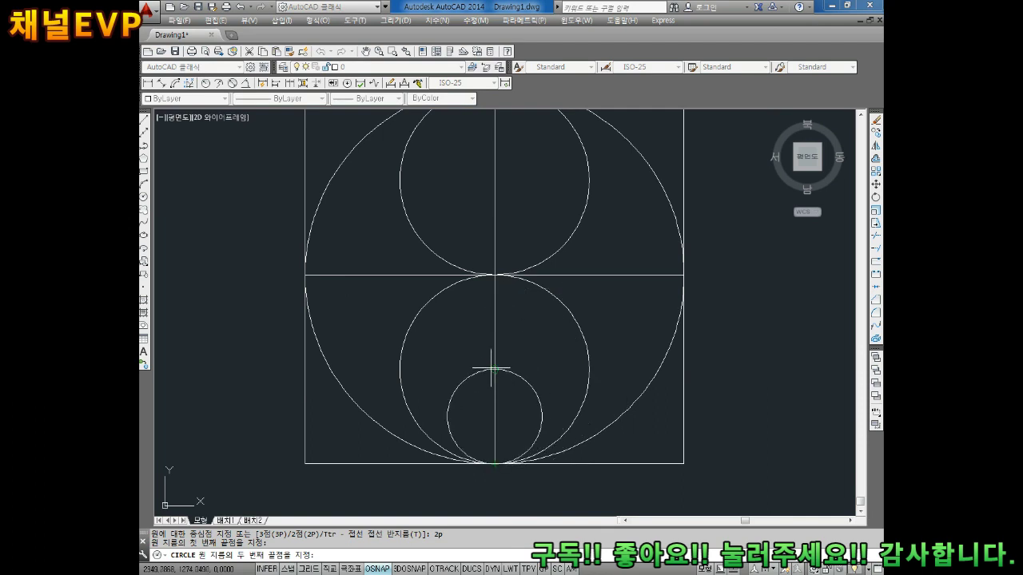
click(494, 369)
middle_drag(503, 331, 507, 349)
- Draw a second small 2P circle stacked on top of the first, along the centre line
text(c)
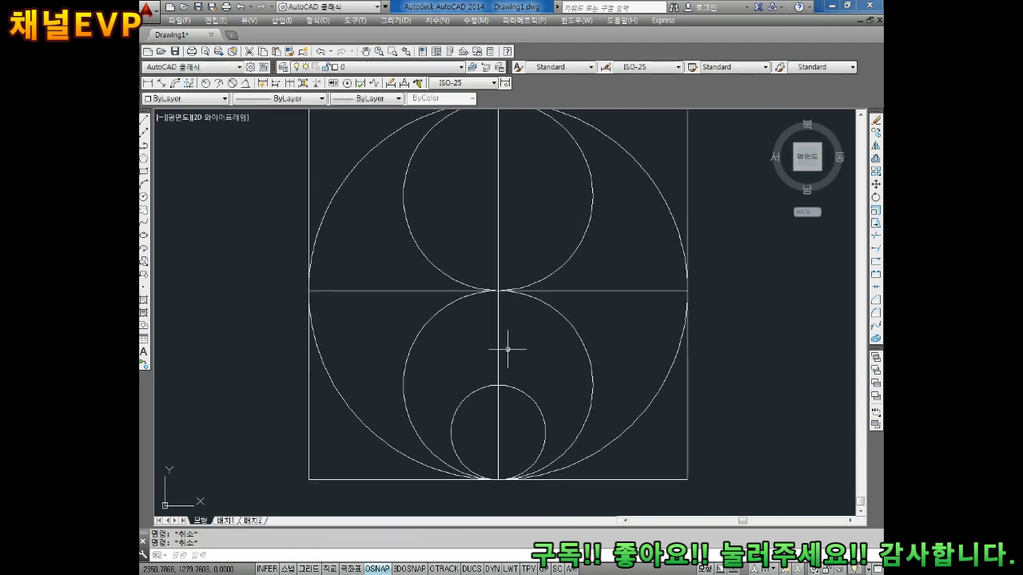
key(Return)
text(2p)
key(Return)
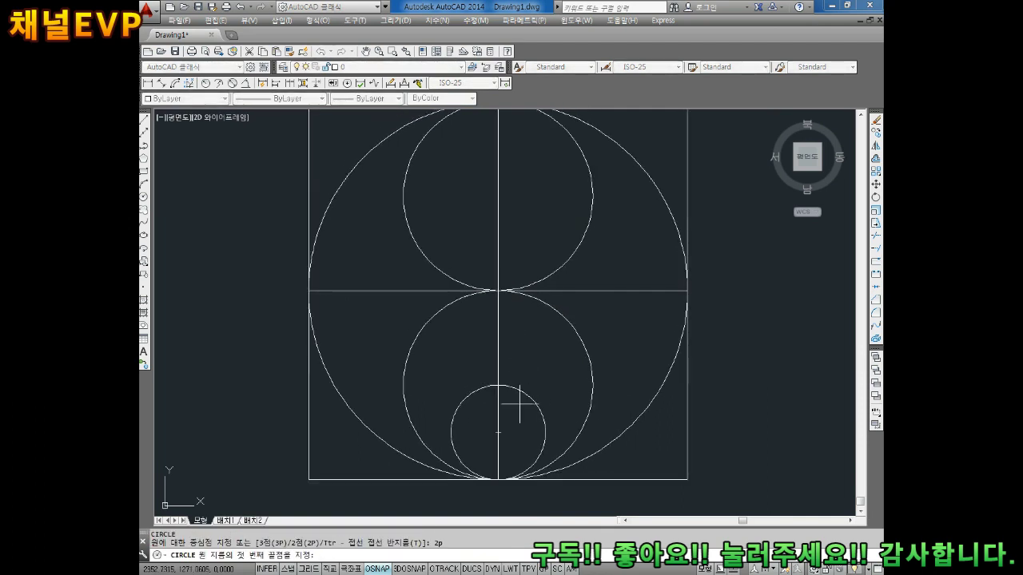
click(498, 386)
click(498, 291)
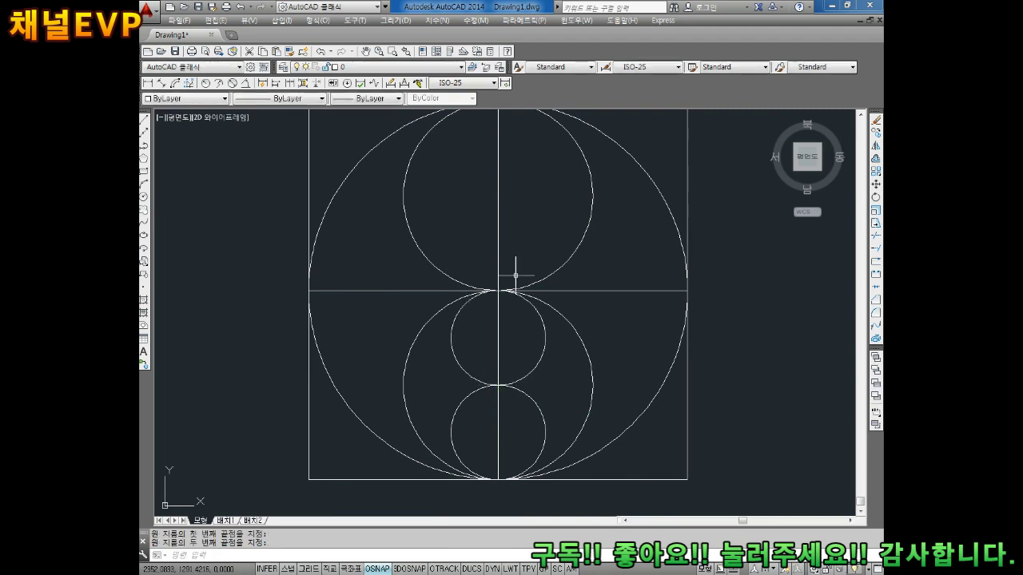
middle_drag(537, 280, 548, 337)
text(c)
key(Return)
text(2p)
key(Return)
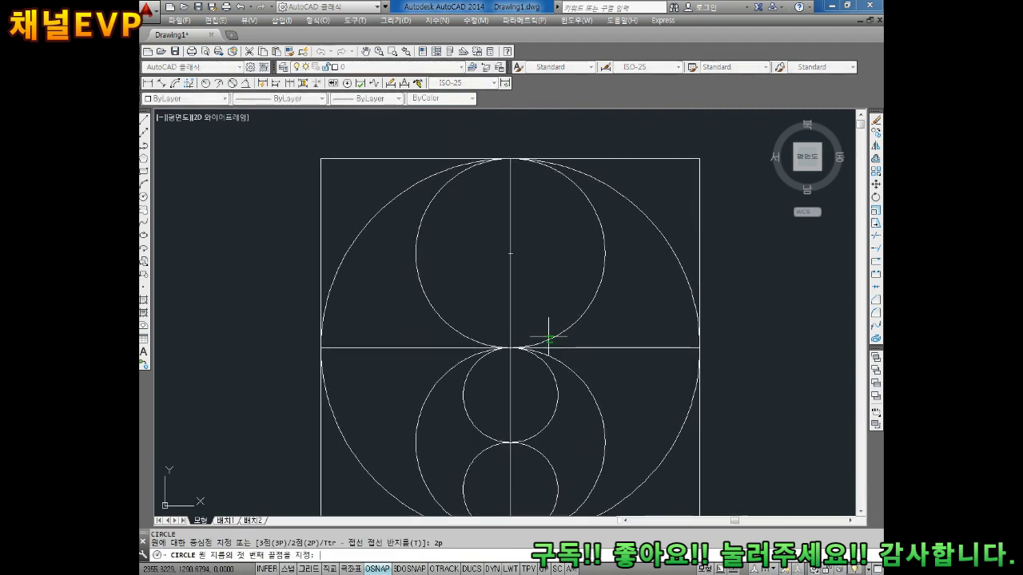
- Draw a small 2P circle from the centre intersection upward inside the upper circle
click(511, 348)
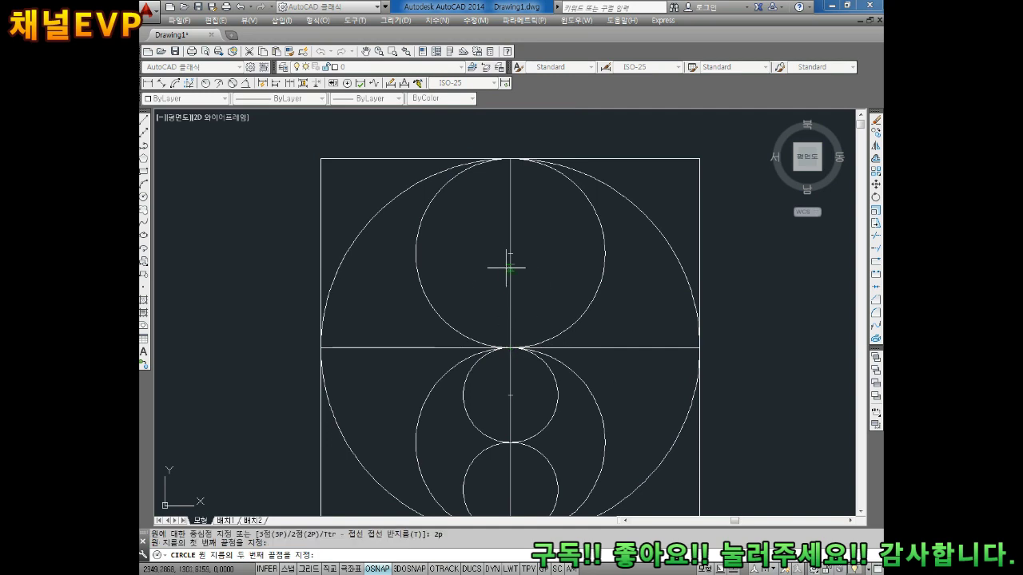
click(511, 253)
key(Escape)
key(Escape)
- Start another 2P circle at that small circle's top point, then cancel it
text(c)
key(Return)
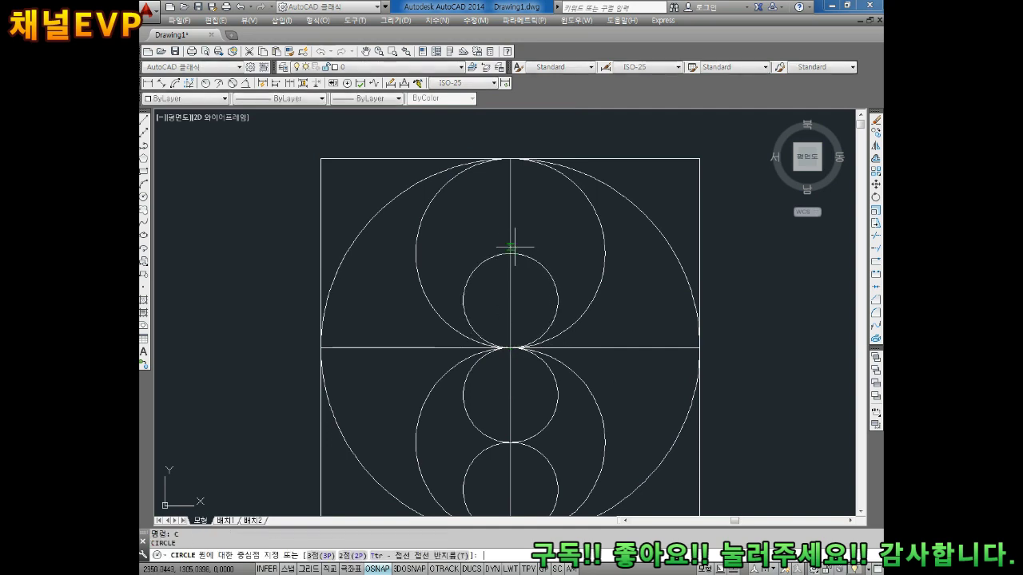
text(2p)
key(Return)
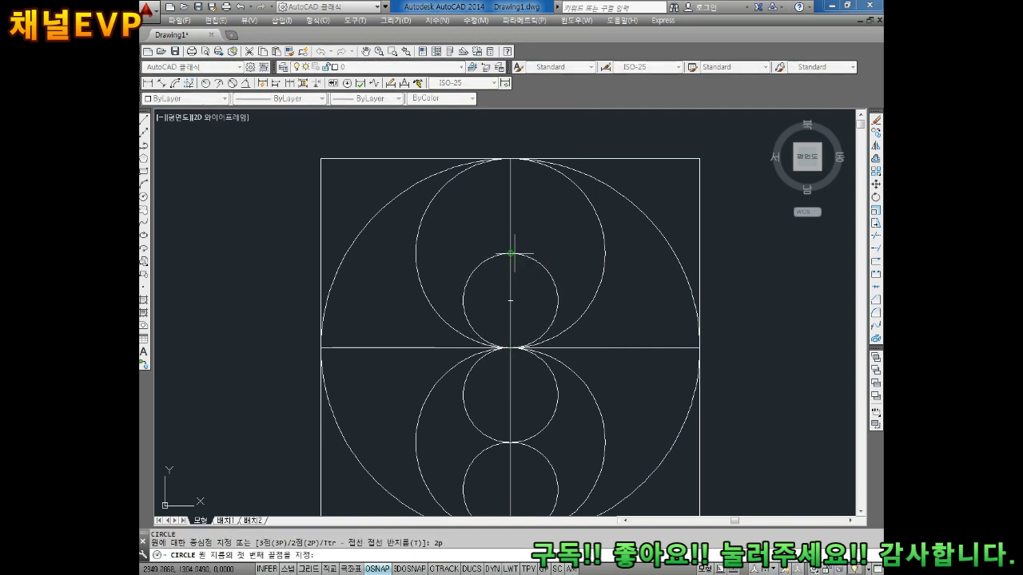
click(510, 253)
key(Escape)
key(Escape)
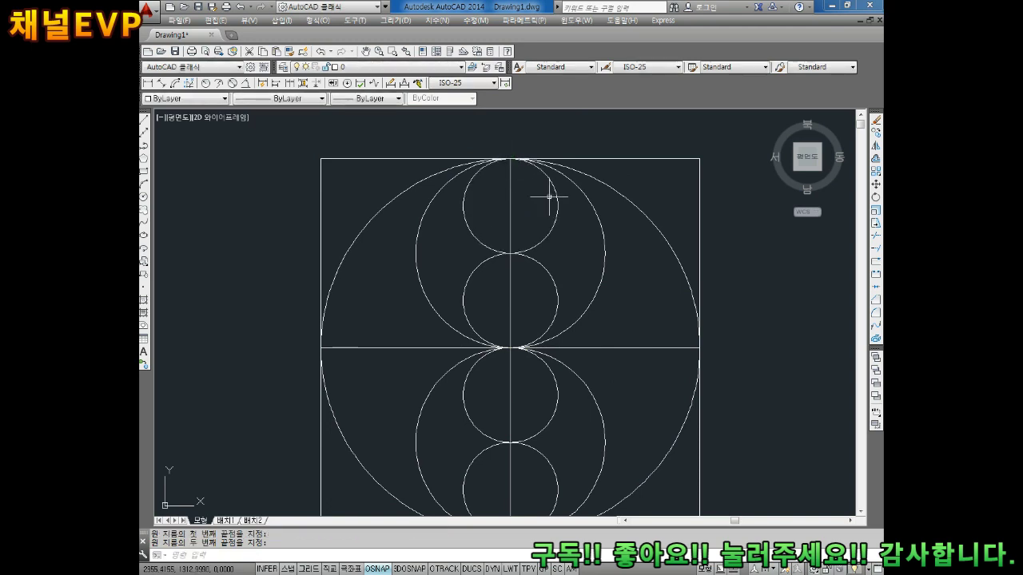
scroll(548, 230, down, 4)
scroll(549, 228, up, 4)
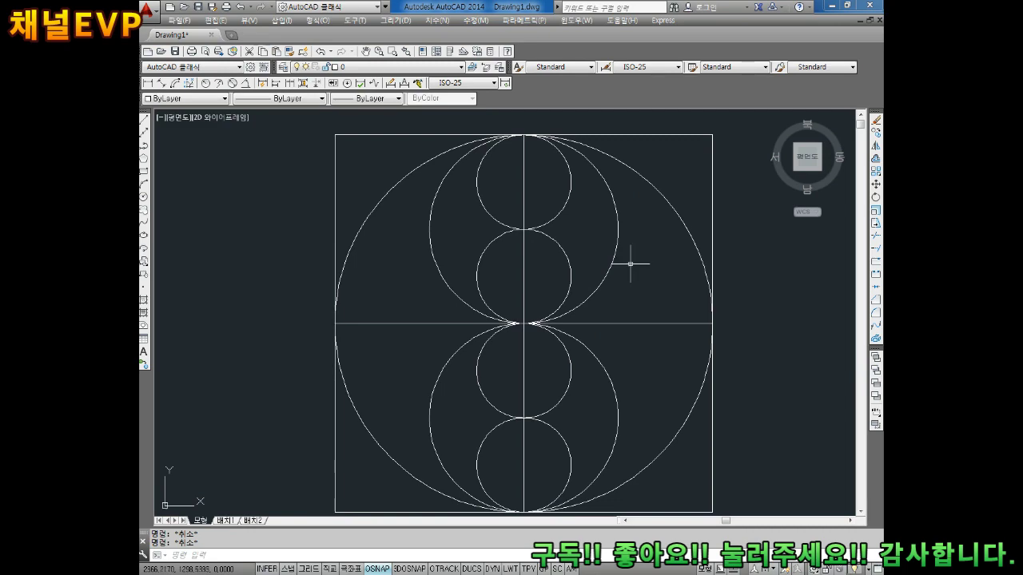
scroll(575, 303, down, 2)
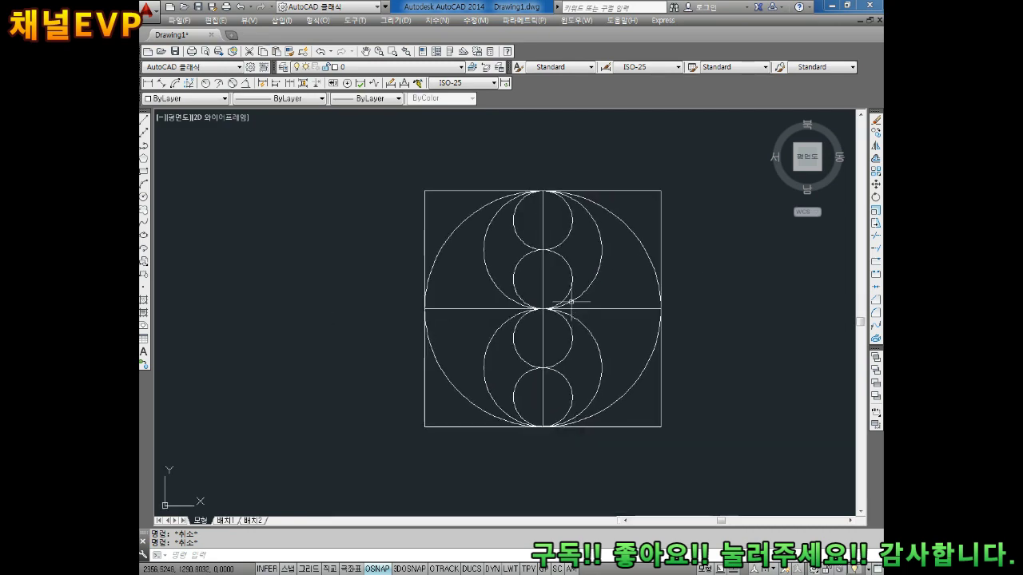
scroll(569, 301, up, 2)
scroll(551, 296, down, 2)
- Draw a 2P circle from the vertical line's bottom end to the upper small circles' tangent point
scroll(533, 299, up, 2)
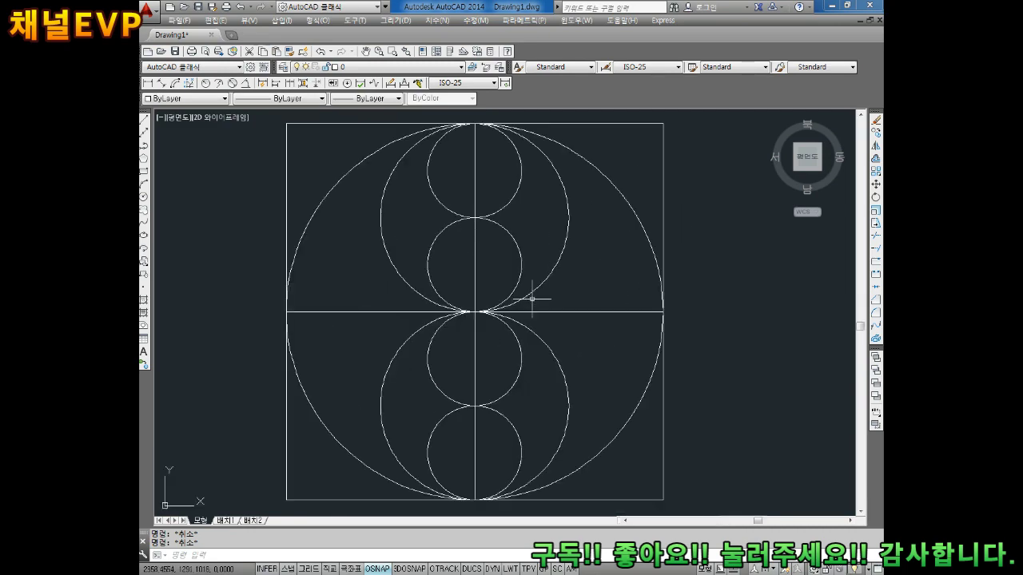
text(c)
key(Return)
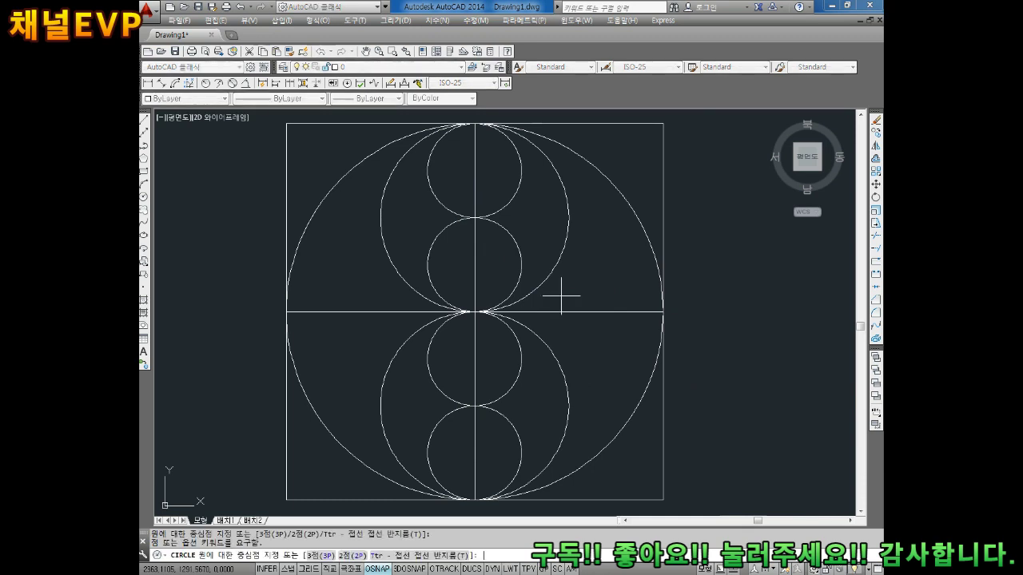
text(2p)
key(Return)
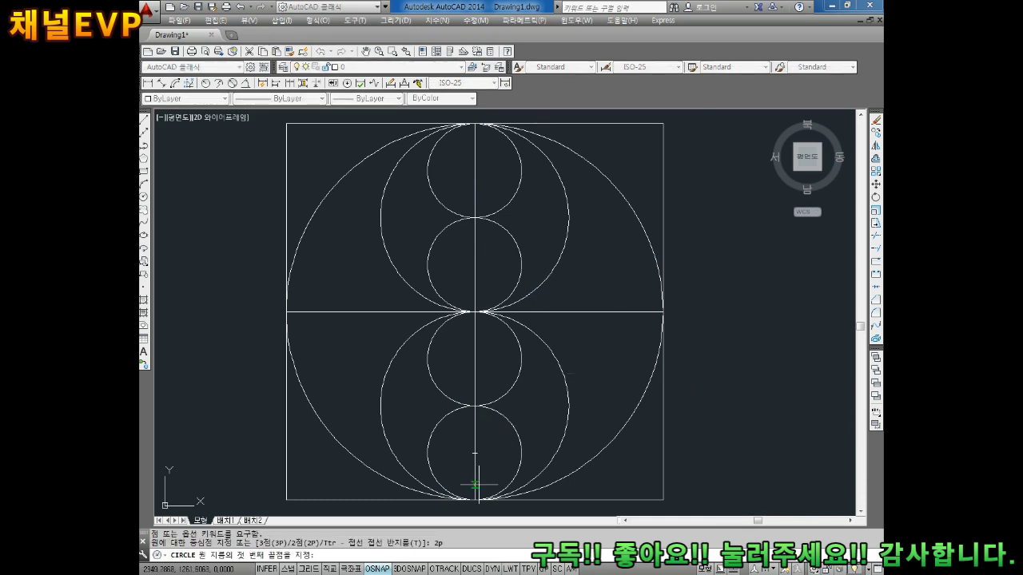
click(475, 498)
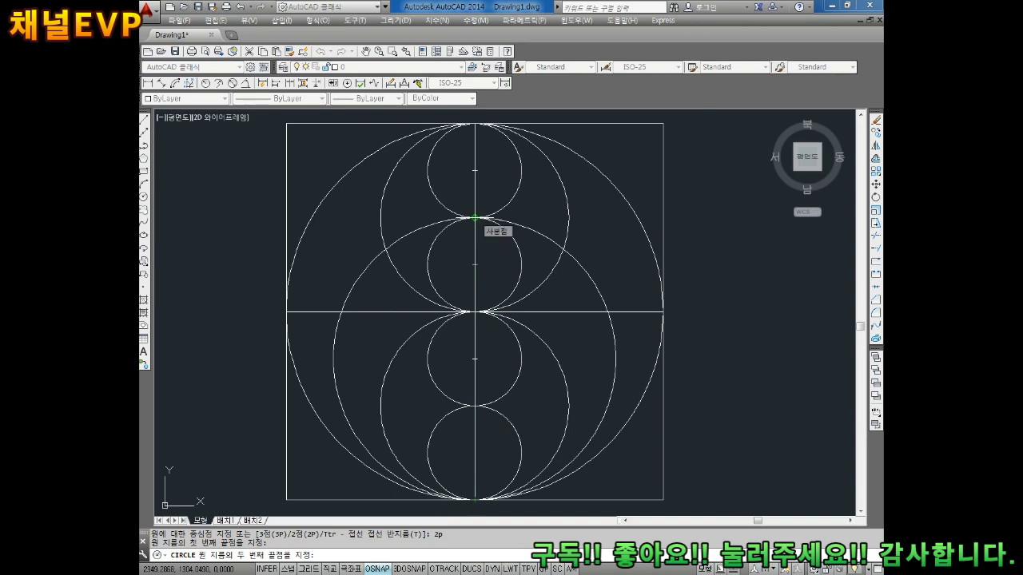
click(475, 217)
scroll(591, 289, down, 1)
scroll(594, 284, down, 2)
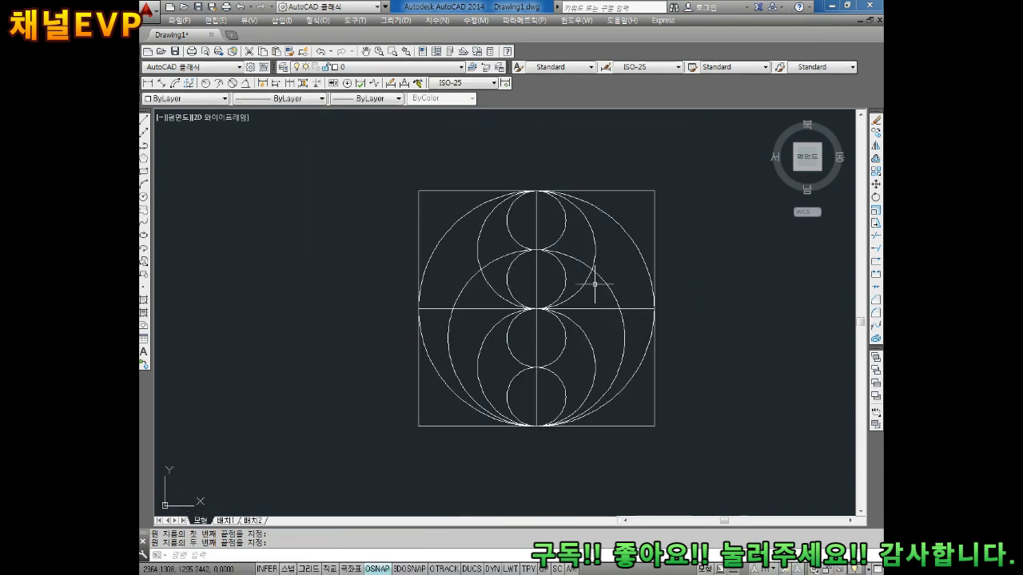
scroll(595, 284, up, 2)
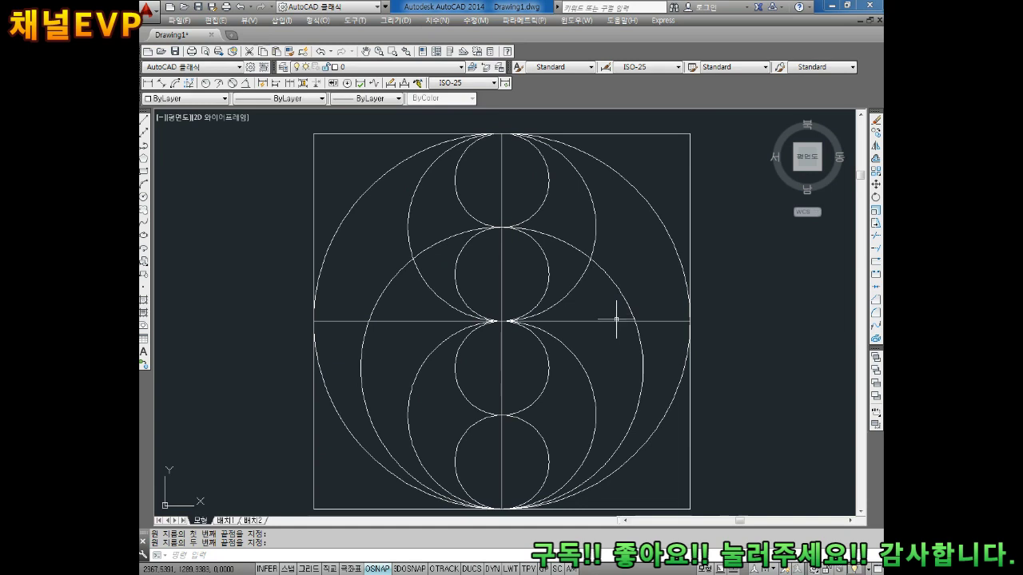
middle_drag(616, 320, 597, 344)
middle_drag(264, 156, 298, 202)
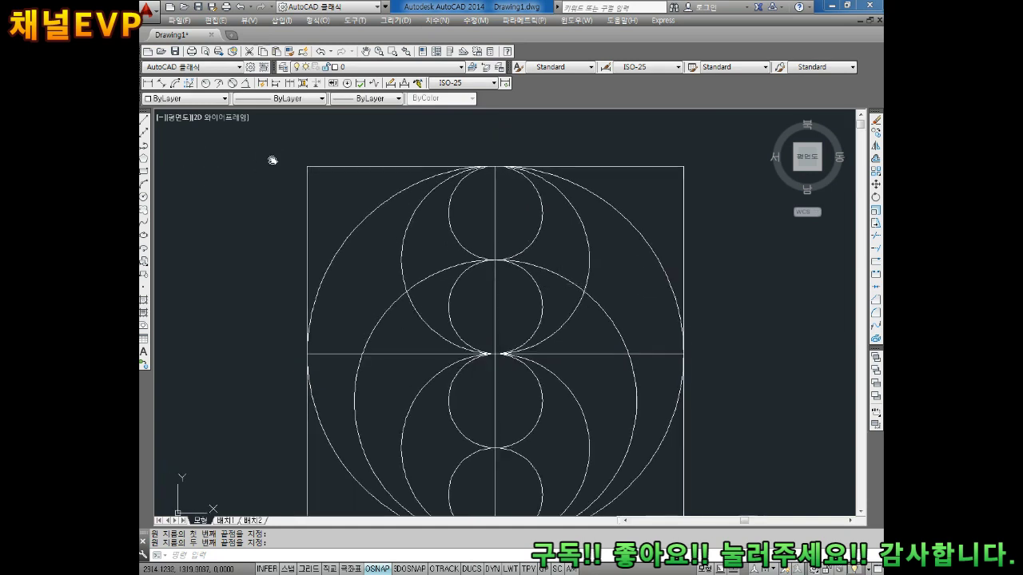
- Place a radius-3 Ttr circle tangent to both sides of the top-left corner
key(Escape)
text(c)
key(Return)
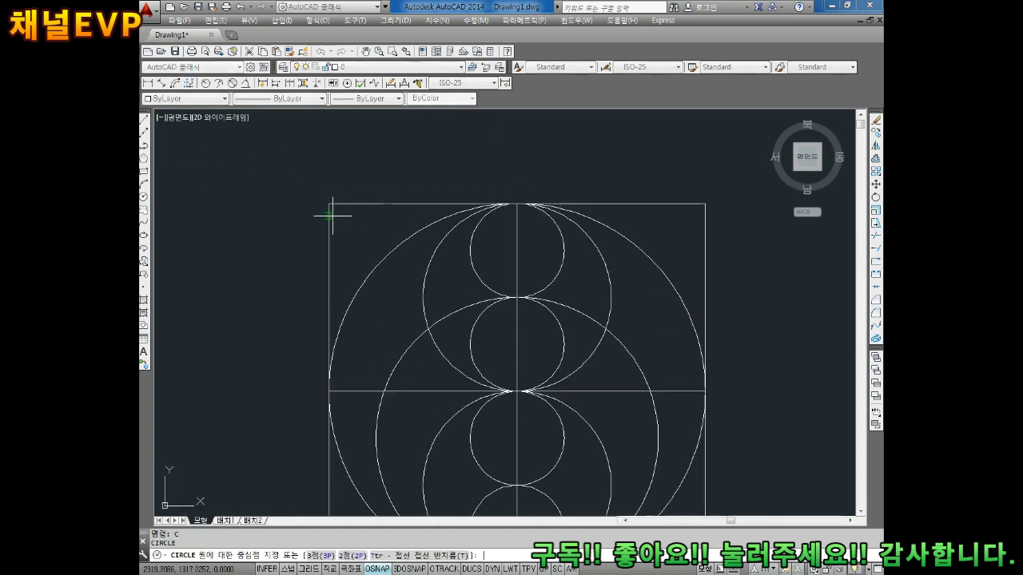
text(t)
key(Return)
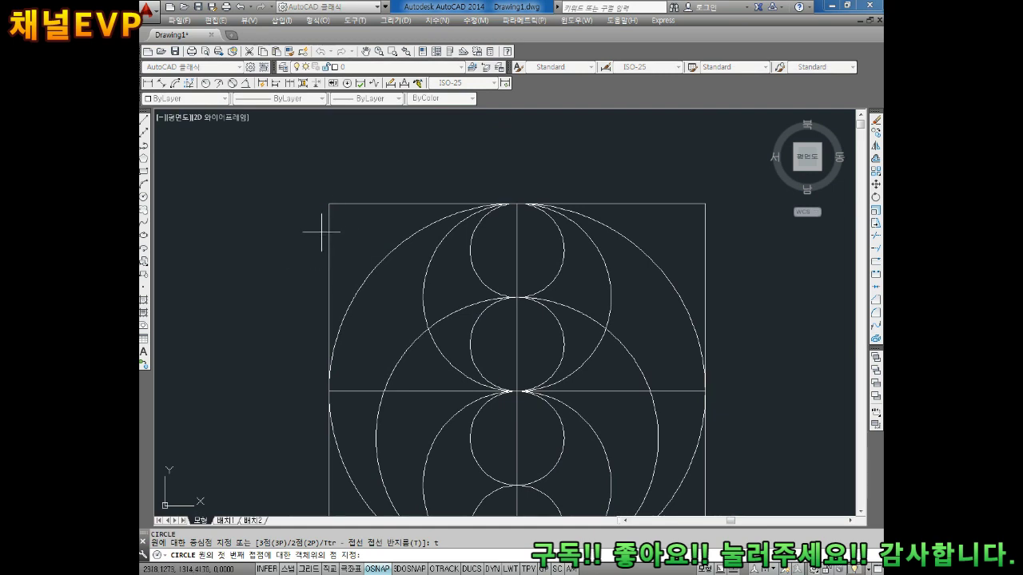
click(329, 230)
click(347, 203)
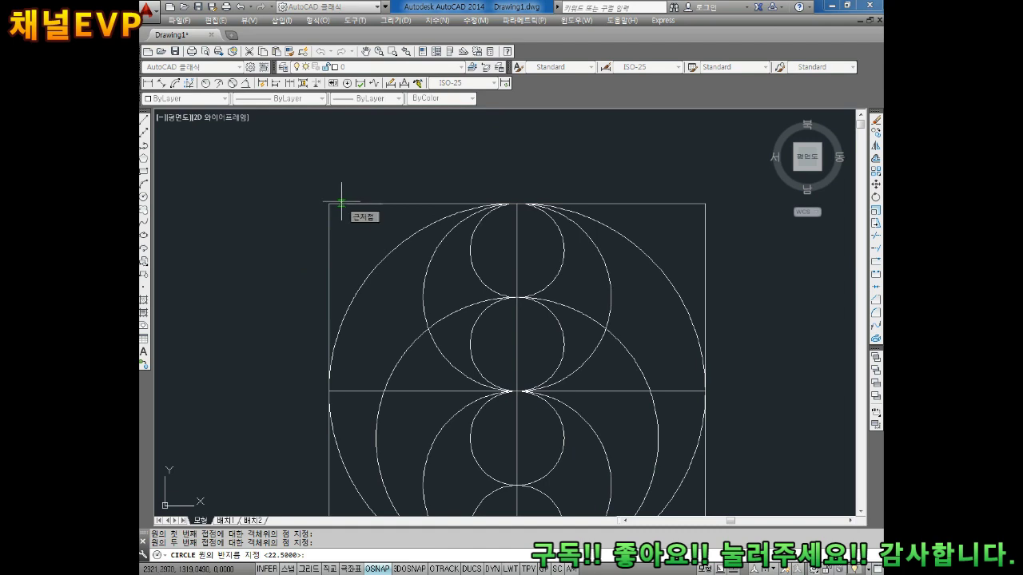
text(3)
key(Return)
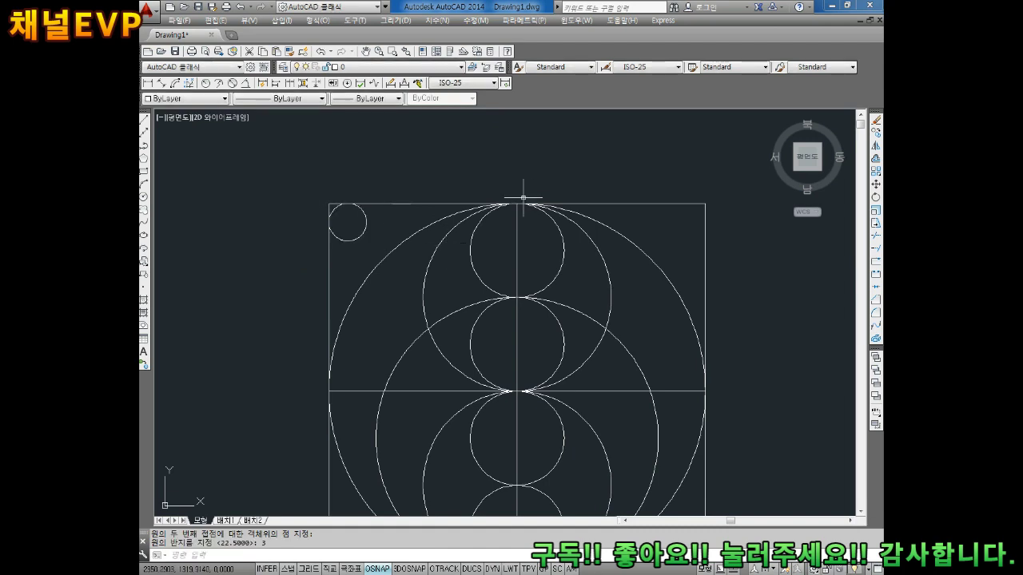
- Place a radius-3 Ttr circle tangent to the top and right sides at the top-right corner
middle_drag(577, 281, 500, 279)
key(Escape)
key(Escape)
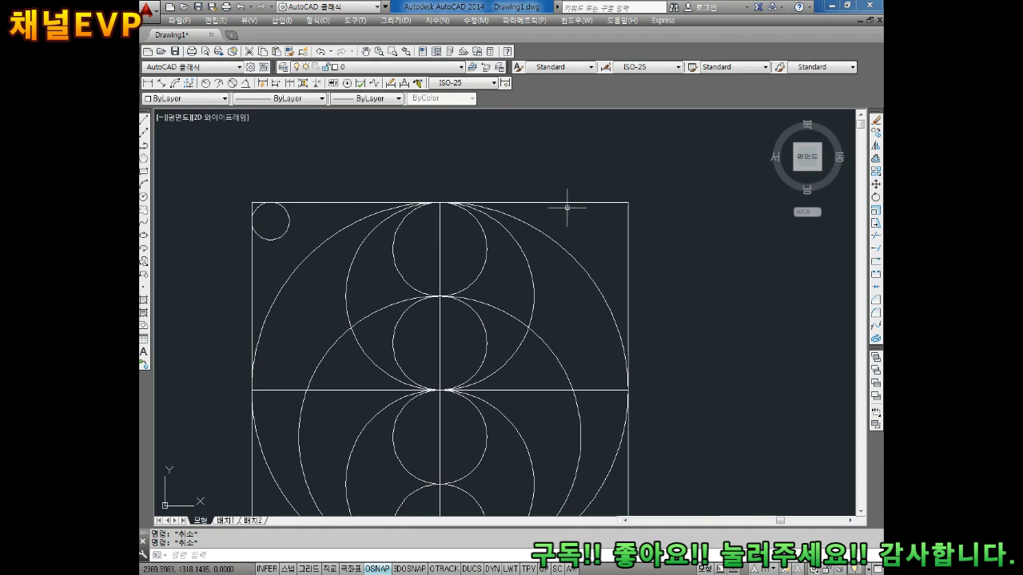
text(c)
key(Return)
text(t)
key(Return)
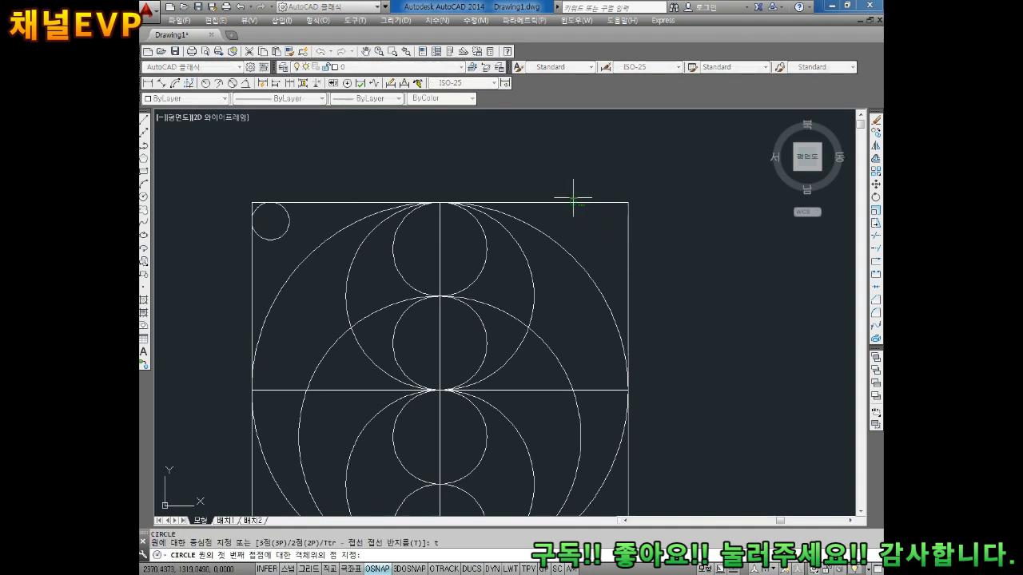
click(590, 203)
click(627, 225)
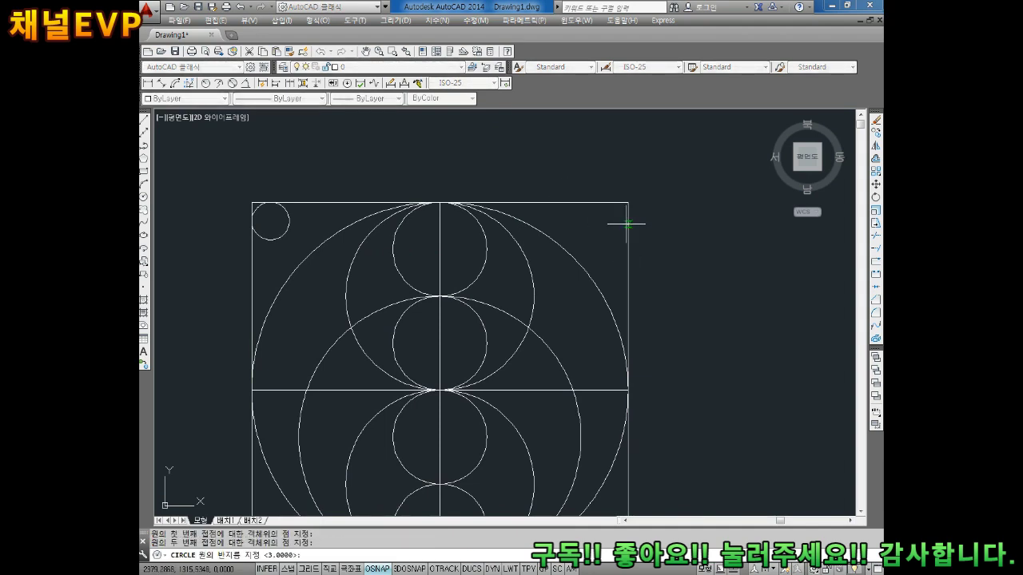
key(Return)
- Place a radius-3 Ttr circle tangent to both sides of the bottom-right corner
middle_drag(437, 499, 413, 372)
middle_drag(525, 417, 525, 388)
key(Escape)
key(Escape)
text(c)
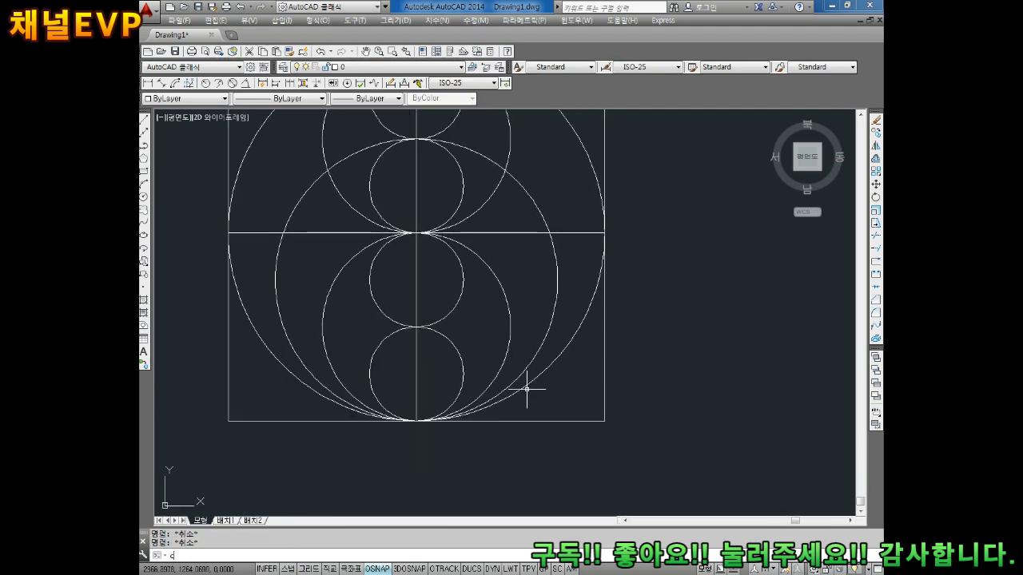
key(Return)
text(t)
key(Return)
click(579, 421)
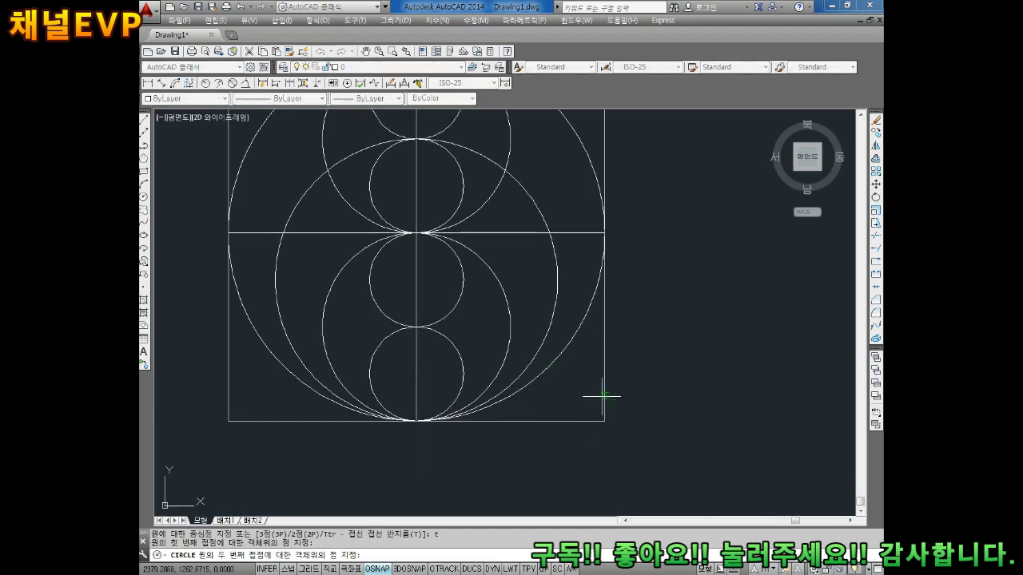
click(605, 389)
key(Return)
- Place a radius-3 Ttr circle tangent to both sides of the bottom-left corner
middle_drag(178, 304, 301, 328)
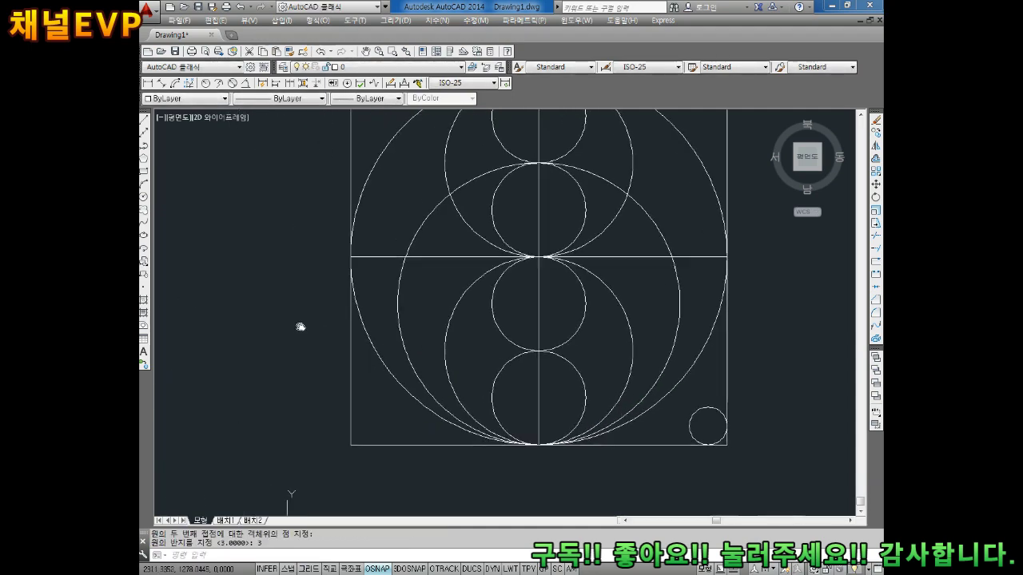
key(Escape)
key(Escape)
text(c)
key(Return)
text(t)
key(Return)
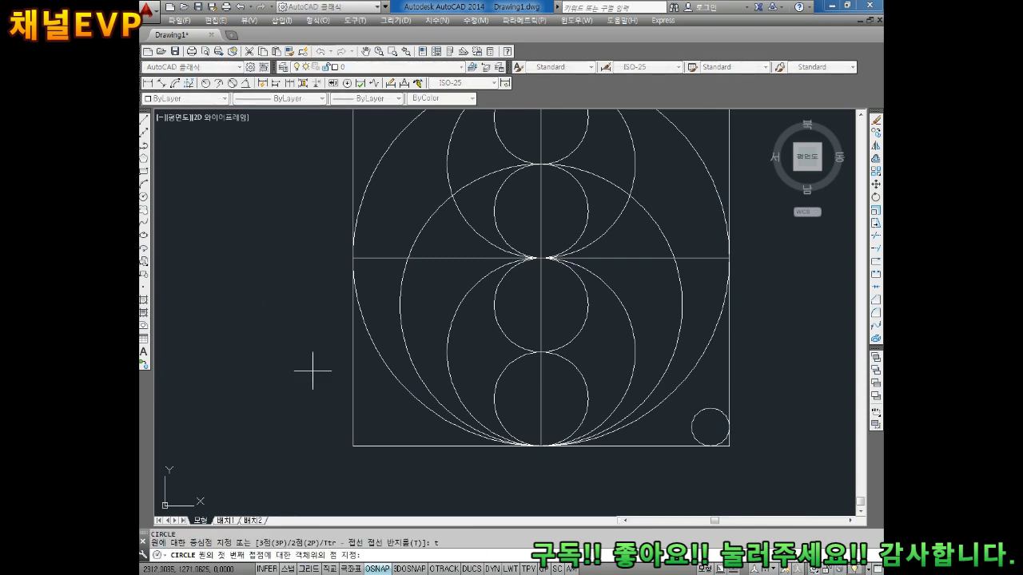
click(366, 443)
click(349, 415)
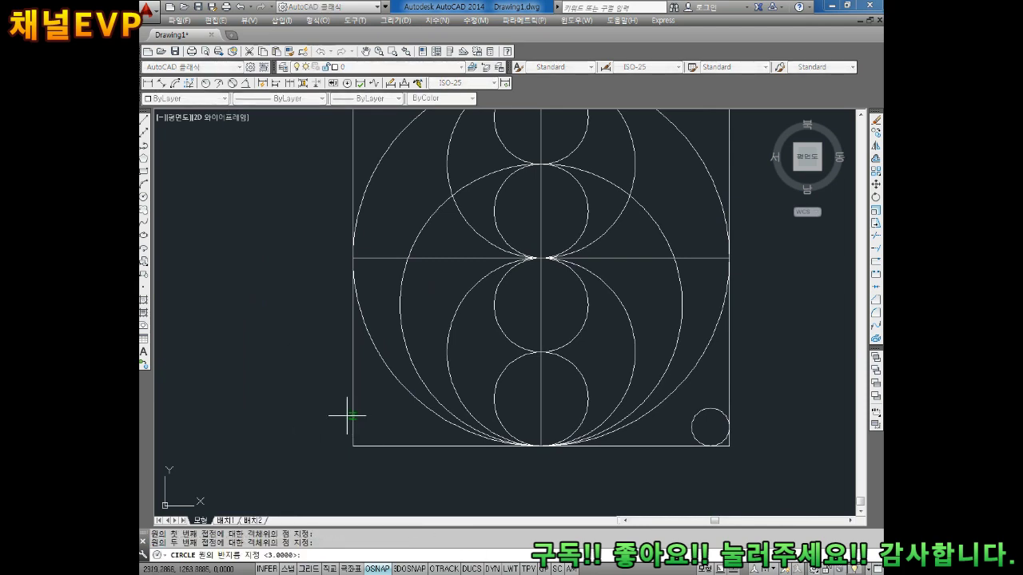
text(3)
key(Return)
key(Escape)
key(Escape)
scroll(390, 340, down, 5)
scroll(411, 342, up, 2)
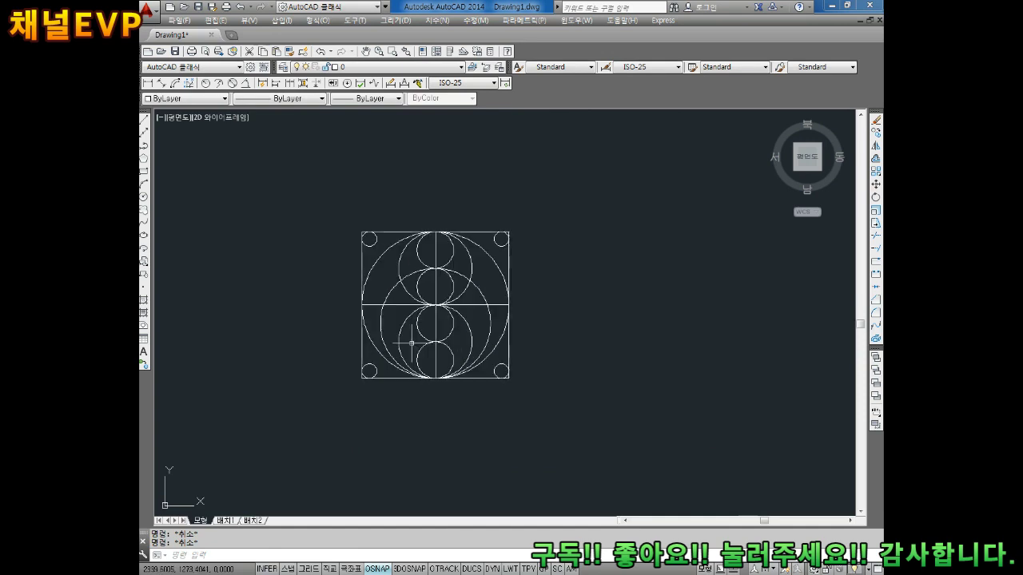
- Switch the current drawing colour from ByLayer to yellow (노란색) in the Color Control list
middle_drag(395, 363, 433, 280)
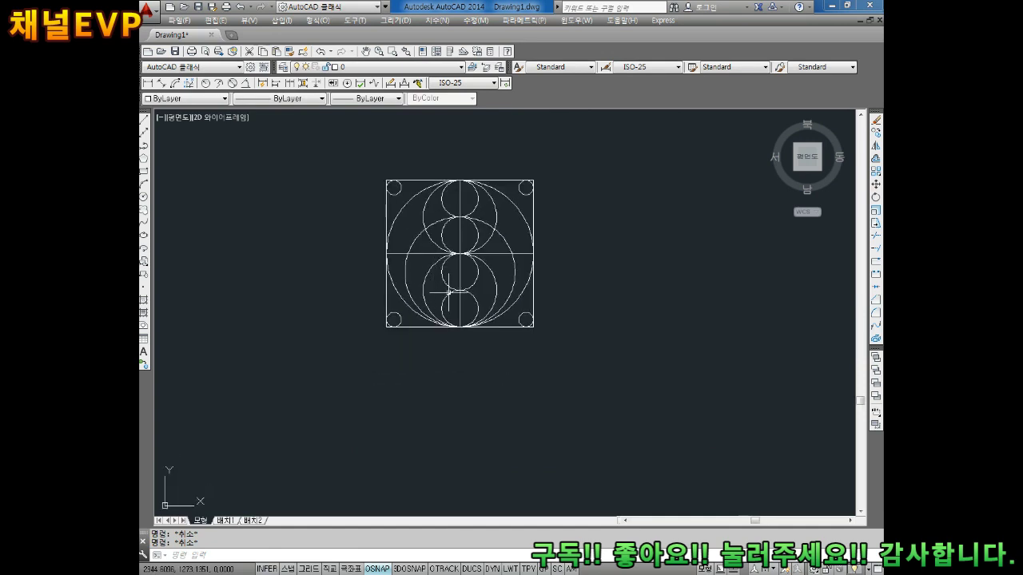
scroll(479, 343, up, 3)
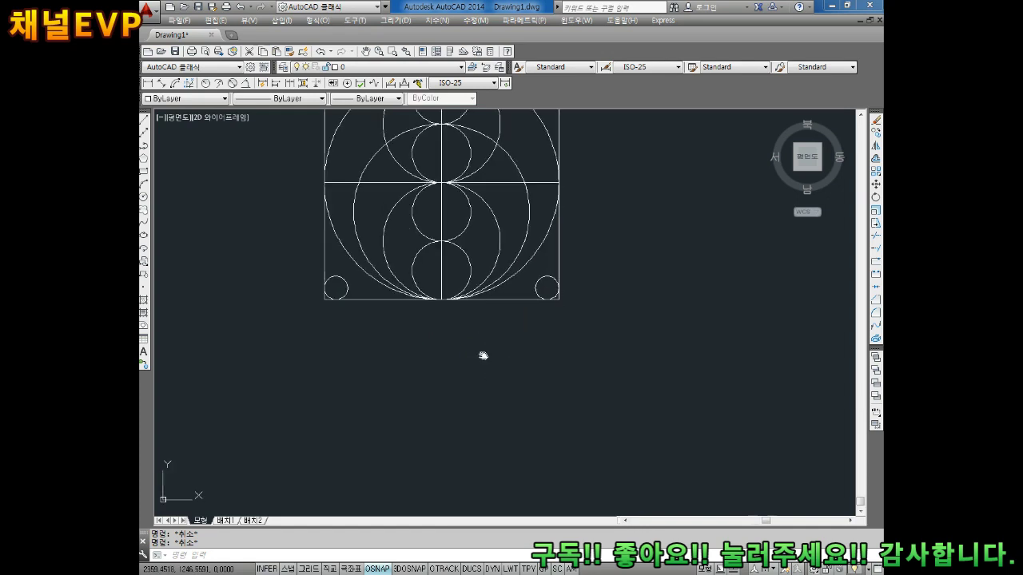
scroll(447, 335, down, 1)
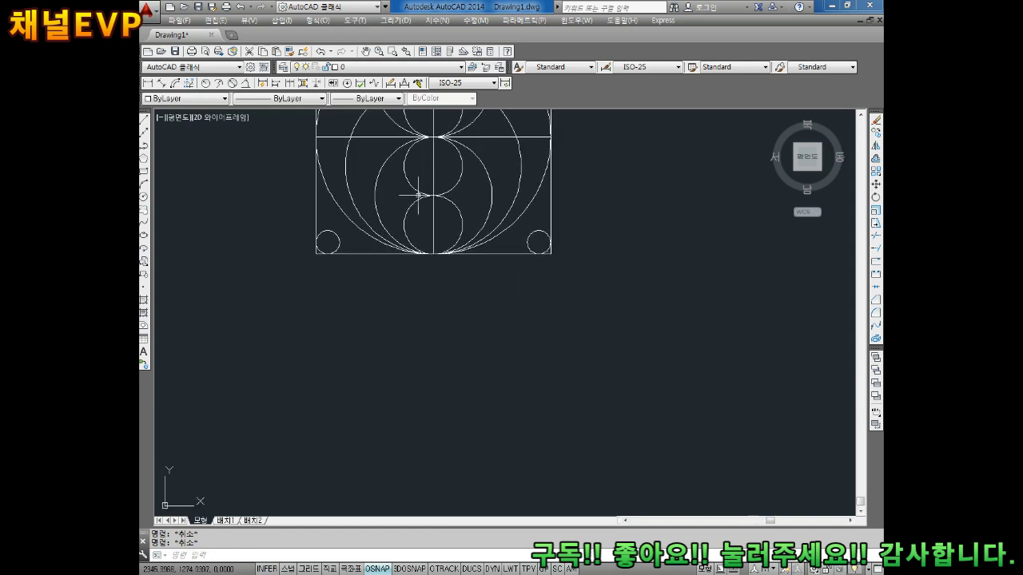
click(184, 98)
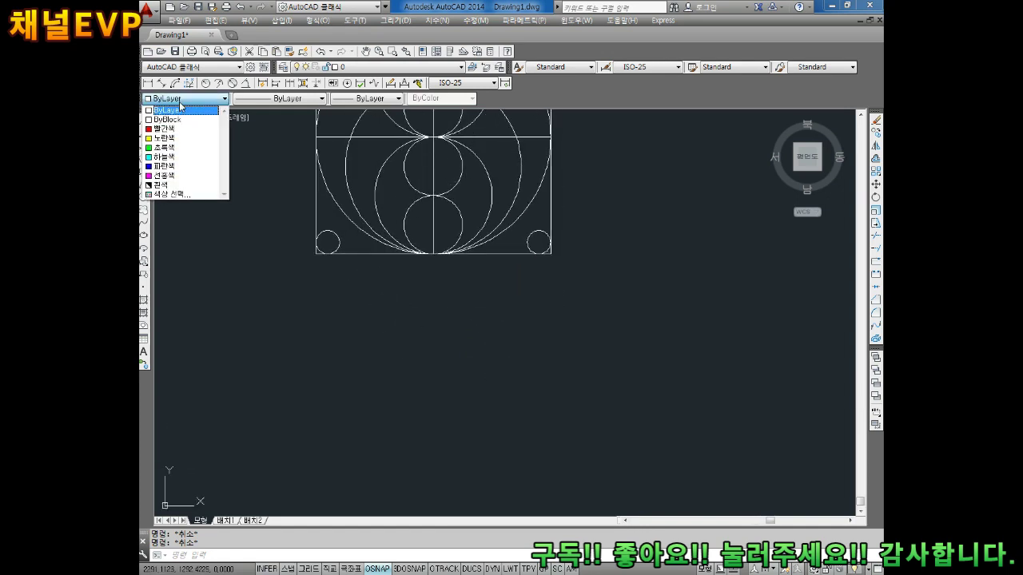
click(170, 129)
mouse_move(318, 234)
middle_down()
mouse_move(343, 216)
mouse_move(380, 234)
middle_up()
click(184, 99)
click(160, 138)
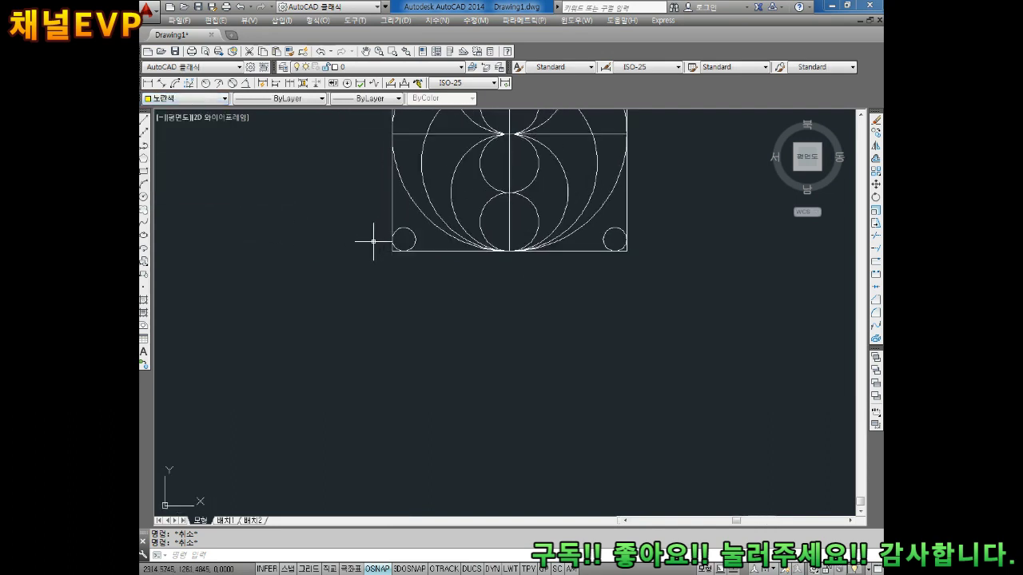
- Draw a 50-unit vertical line downward from the square's bottom-left corner with Ortho on
text(l)
key(Return)
scroll(355, 268, up, 4)
click(445, 230)
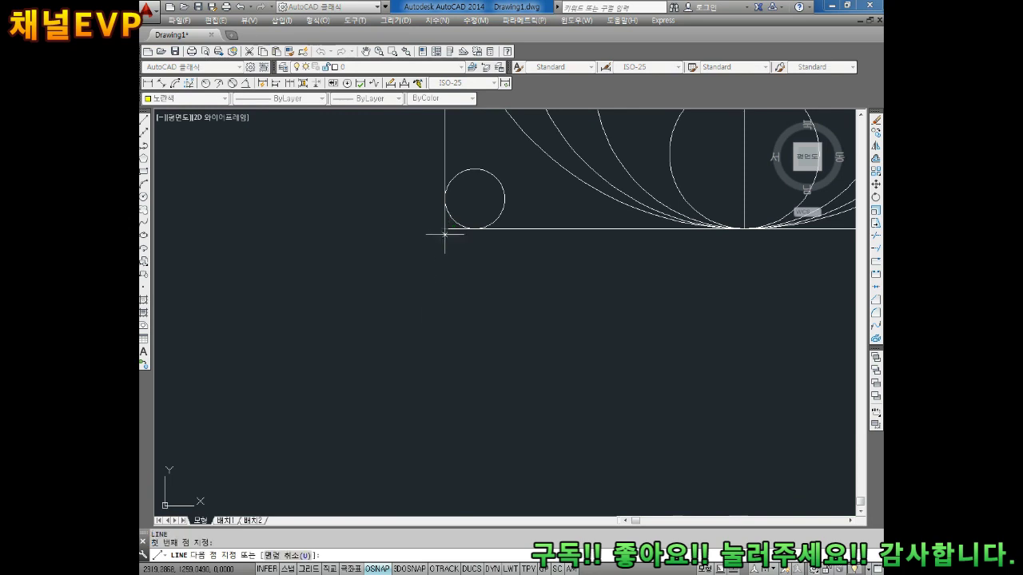
key(F8)
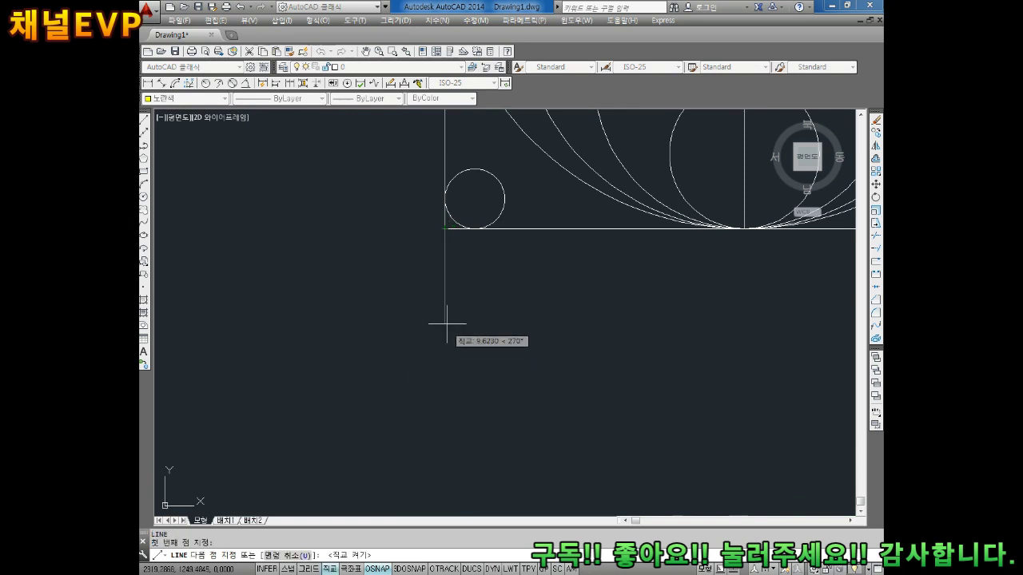
scroll(447, 327, down, 4)
middle_drag(450, 406, 427, 350)
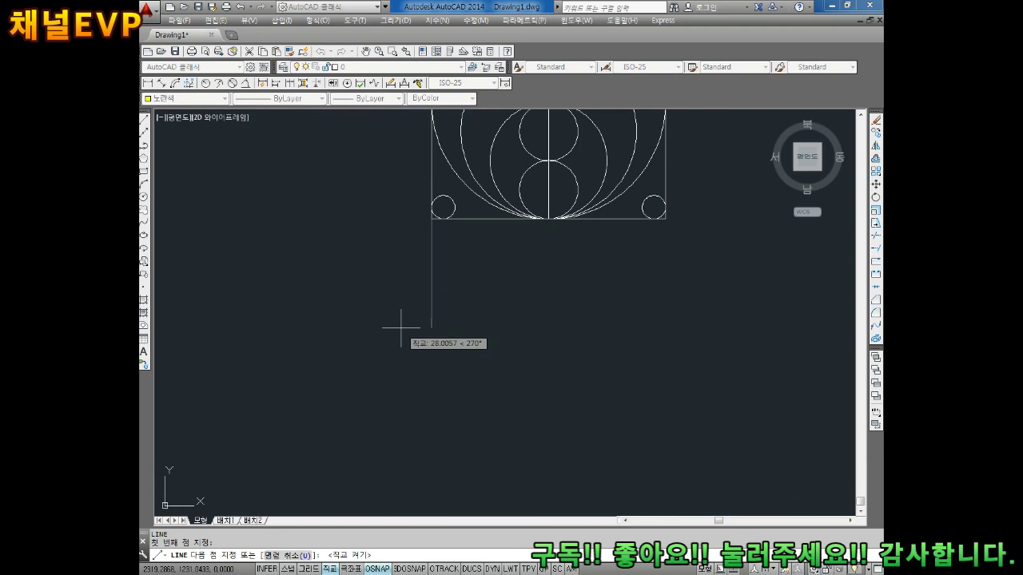
text(50)
key(Return)
key(Escape)
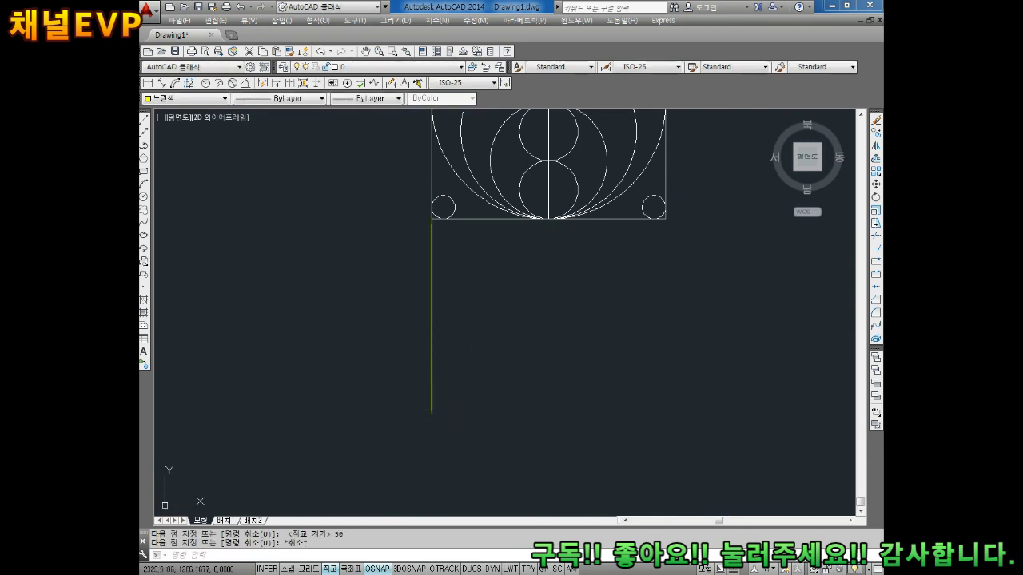
- Select the new vertical line to check it, then clear the selection and cancel a stray command
scroll(448, 336, down, 4)
scroll(485, 344, up, 2)
scroll(464, 336, up, 4)
drag(470, 332, 338, 359)
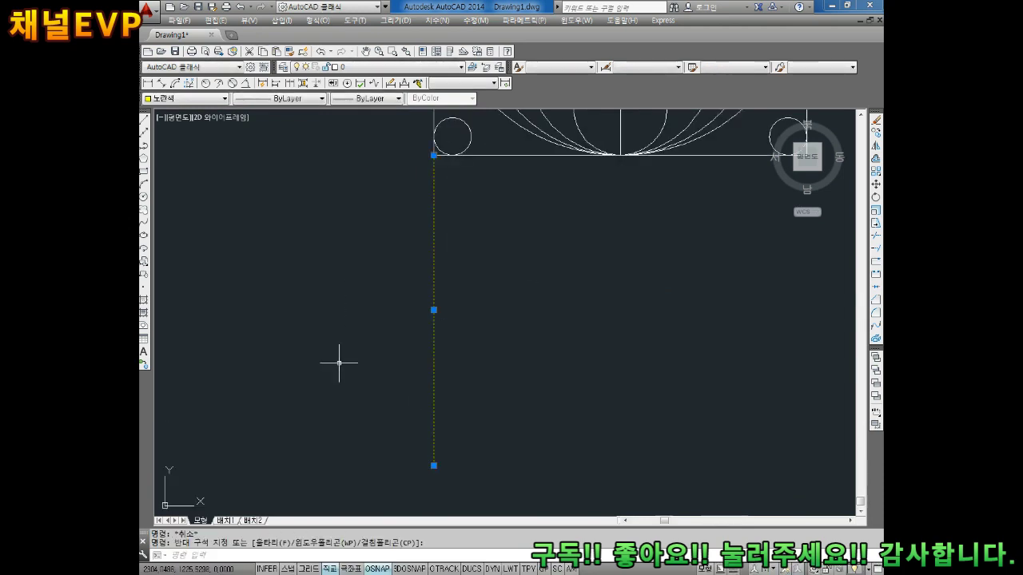
scroll(457, 319, down, 3)
key(Escape)
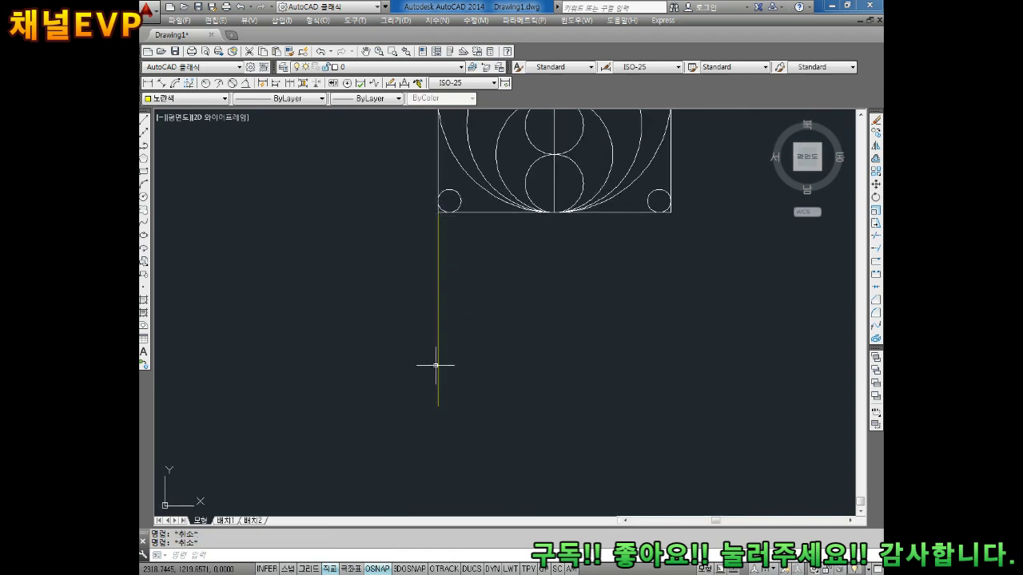
drag(479, 293, 411, 365)
key(Escape)
scroll(498, 314, down, 2)
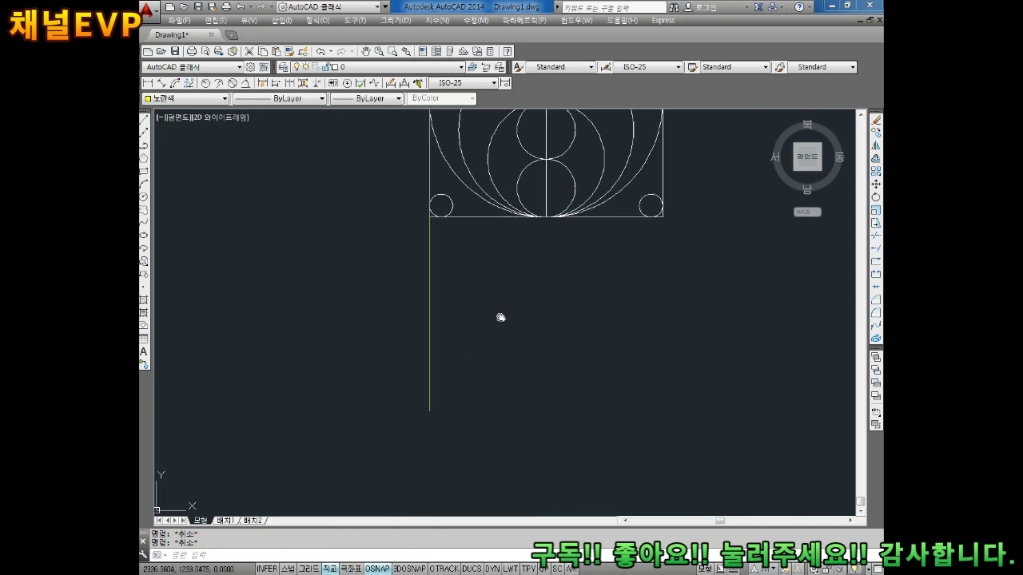
scroll(489, 329, down, 2)
scroll(447, 320, up, 2)
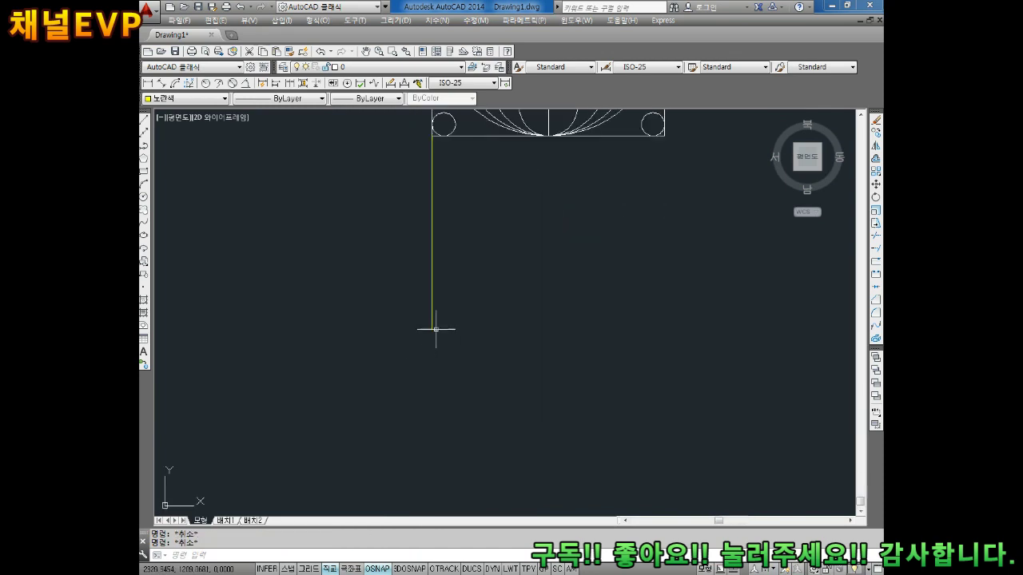
text(v)
key(Escape)
- Place a default-radius marker circle at the guide line's lower end
key(Return)
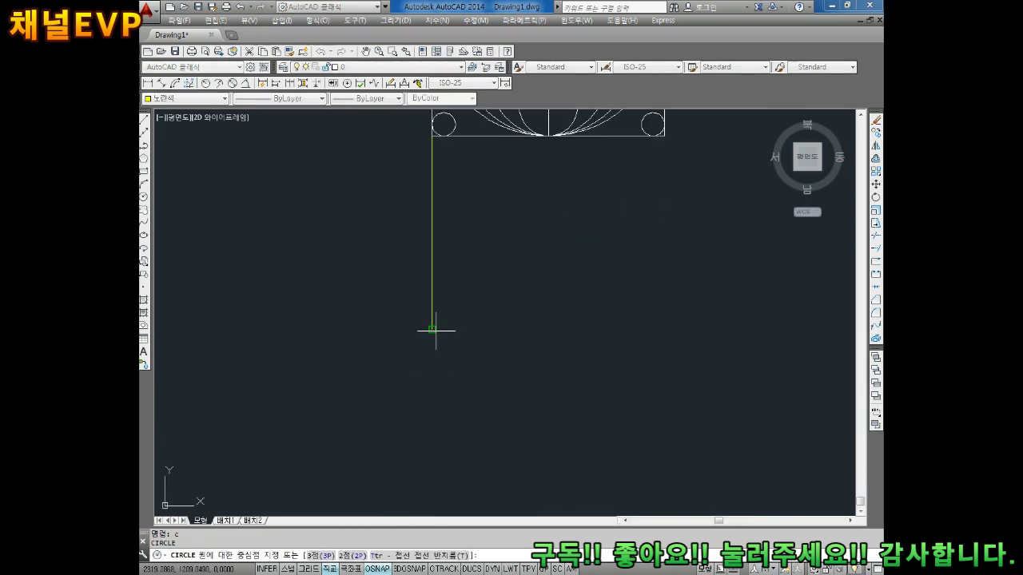
click(431, 328)
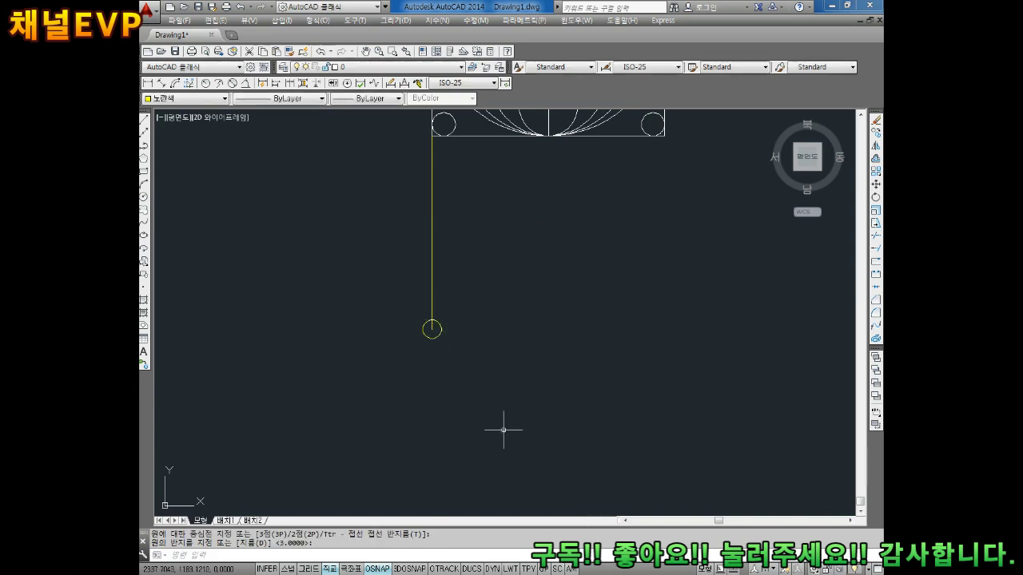
scroll(429, 382, down, 2)
scroll(420, 381, down, 1)
mouse_move(420, 379)
middle_down()
mouse_move(450, 331)
mouse_move(411, 322)
middle_up()
scroll(448, 335, up, 2)
scroll(411, 322, up, 1)
key(Escape)
key(Escape)
- Draw 60-unit lines right, down and left from the marker circle's centre
text(l)
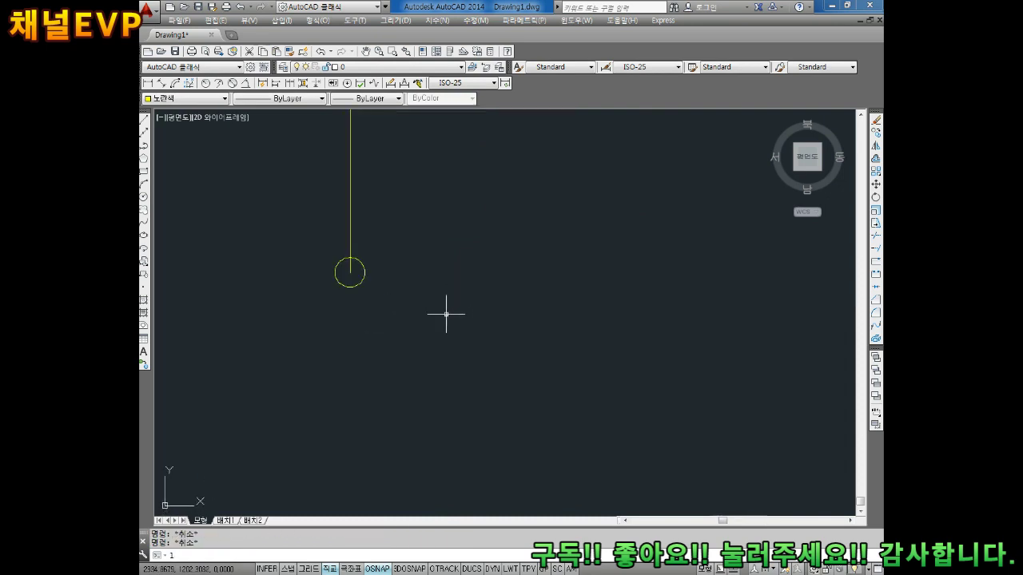
key(Return)
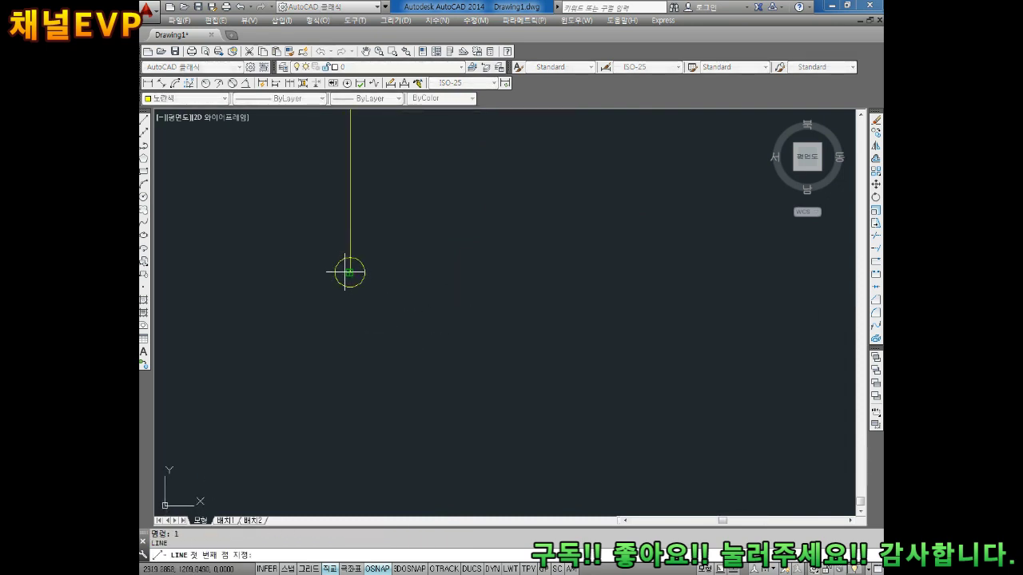
click(349, 273)
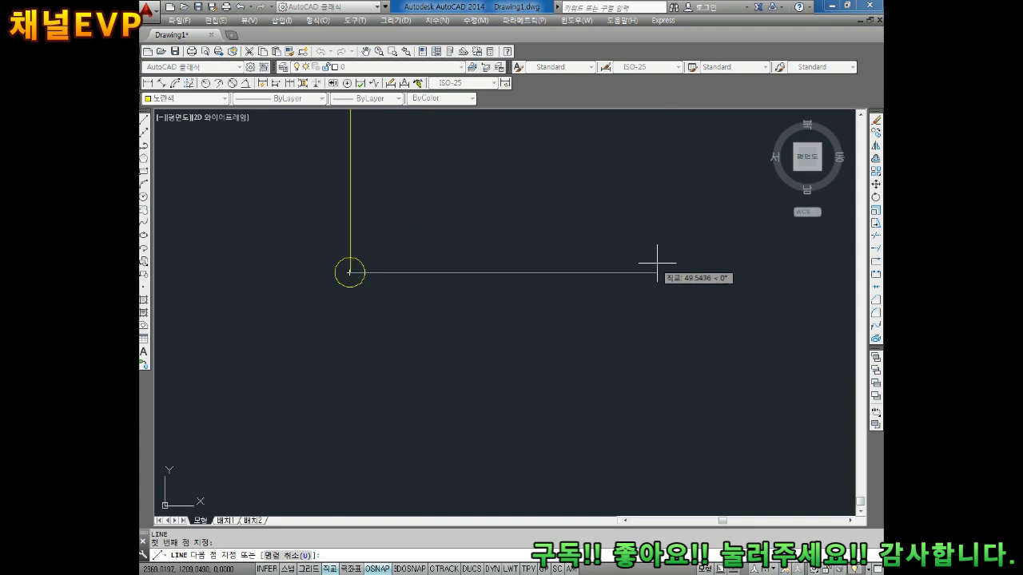
text(60)
key(Return)
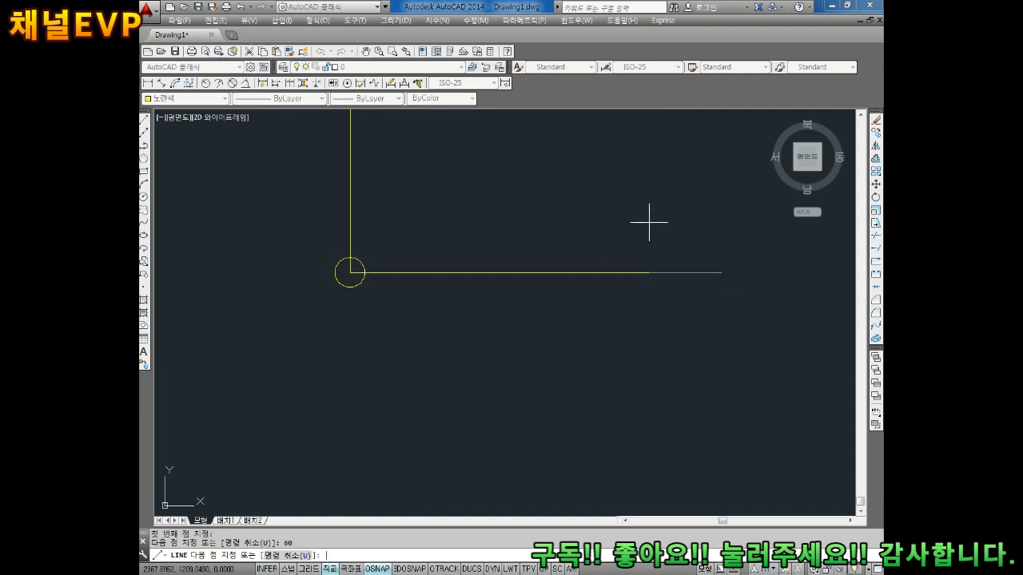
middle_drag(640, 406, 636, 293)
text(60)
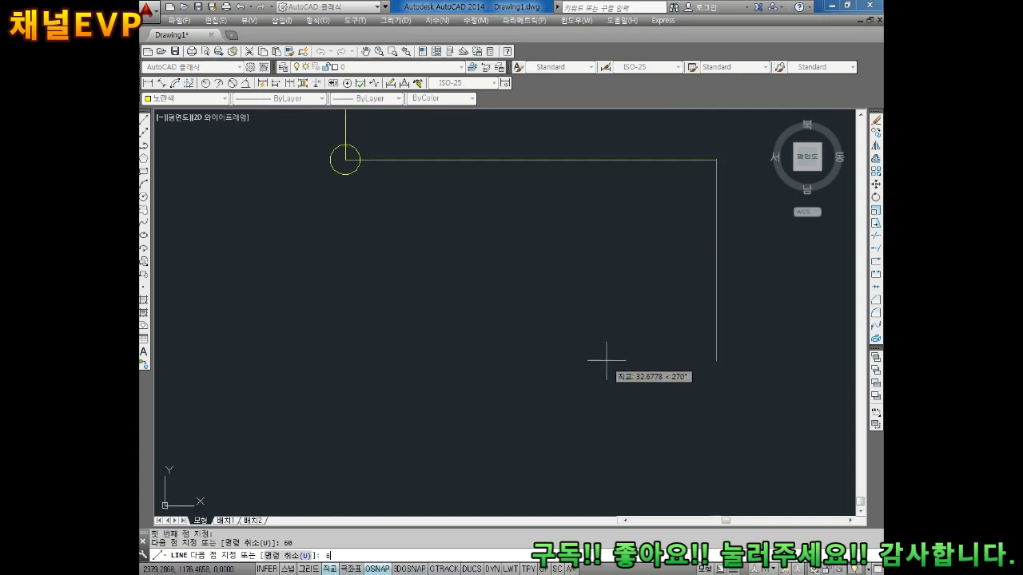
key(Return)
scroll(607, 361, down, 8)
middle_drag(589, 384, 507, 372)
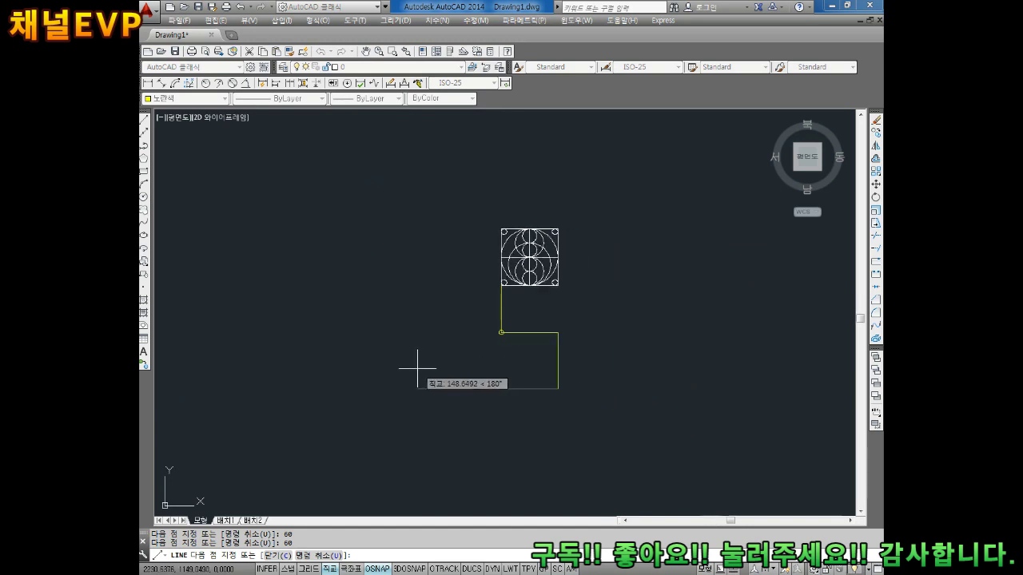
text(0)
key(Return)
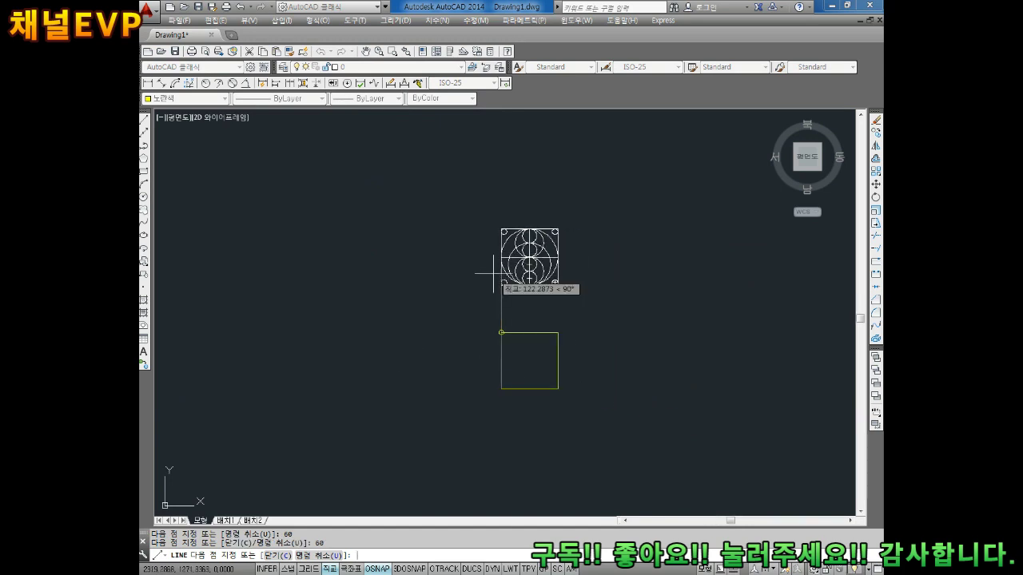
key(Escape)
- Erase the vertical guide line above the new square
scroll(526, 320, up, 6)
middle_drag(456, 338, 490, 251)
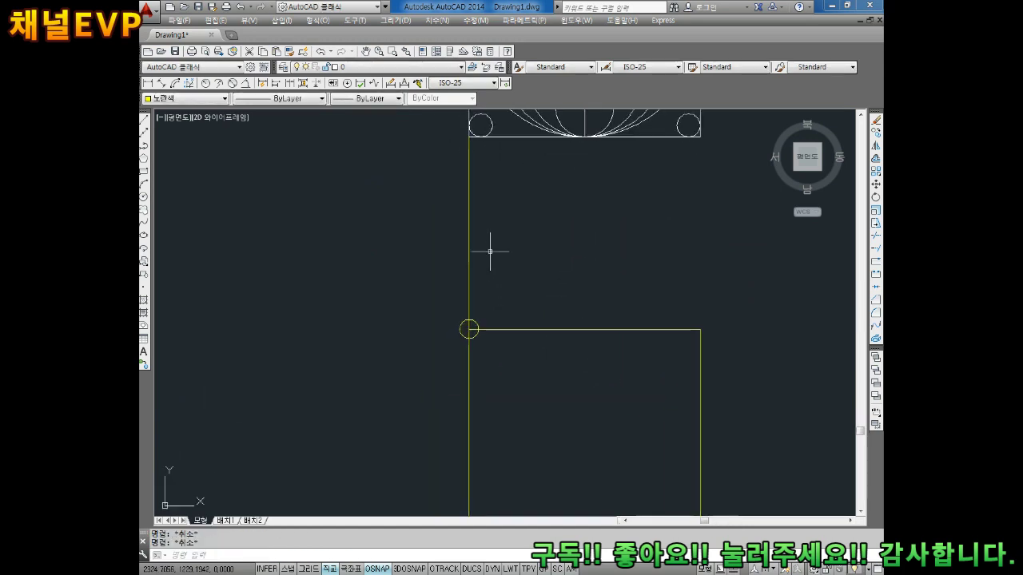
middle_drag(555, 315, 520, 267)
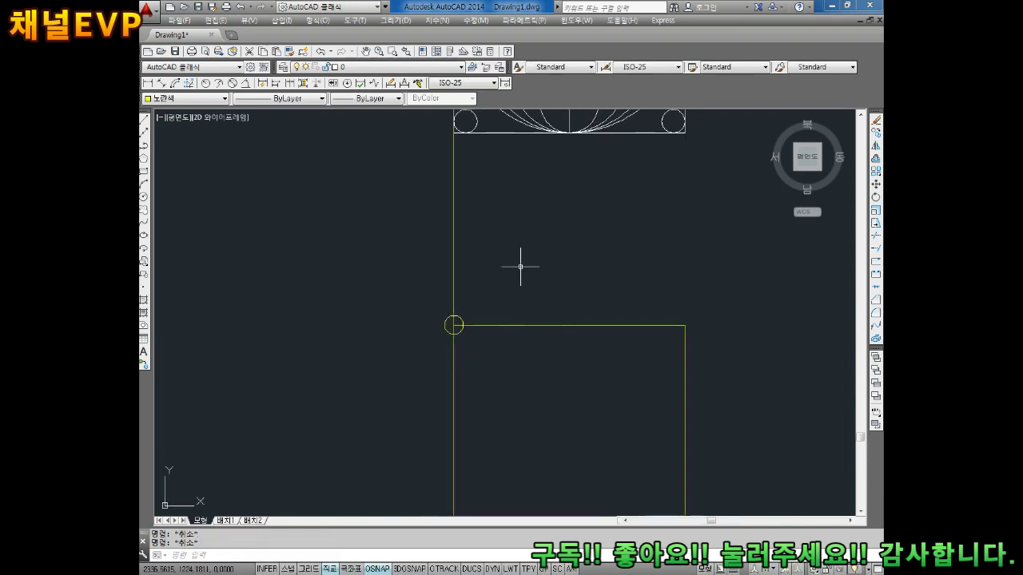
drag(520, 267, 421, 228)
key(Delete)
click(461, 289)
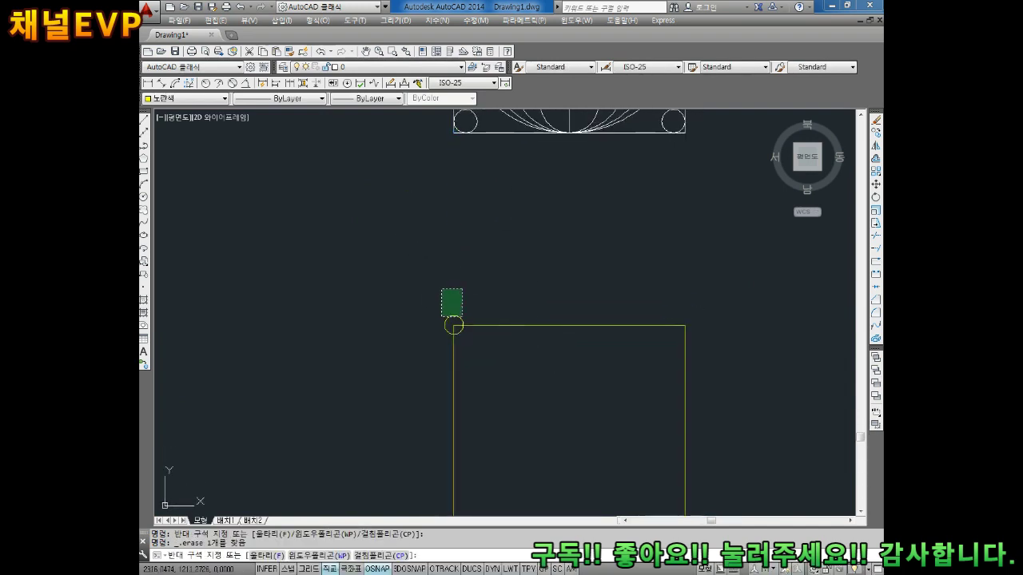
key(Escape)
scroll(530, 297, down, 2)
middle_drag(530, 296, 500, 313)
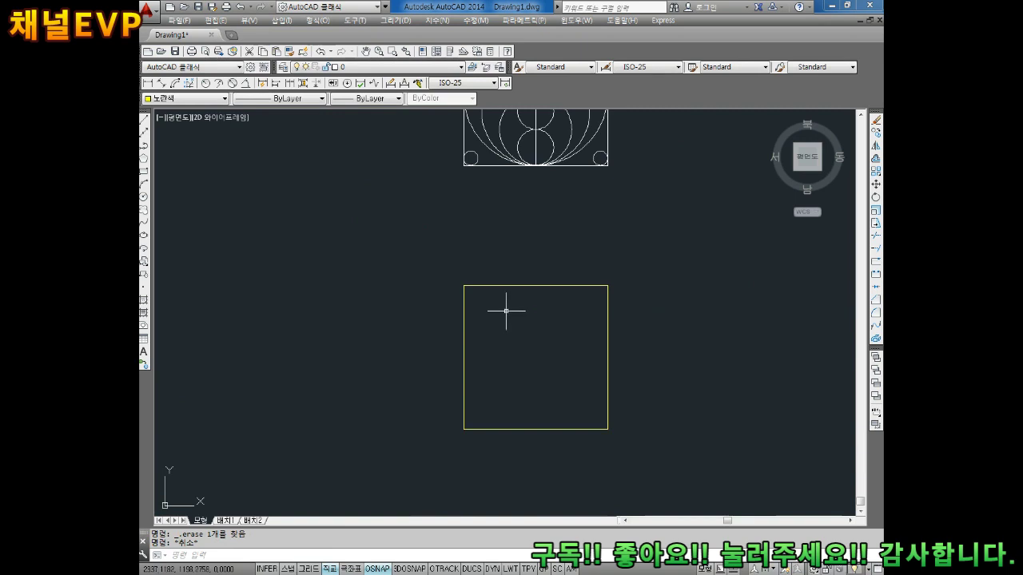
key(Escape)
- Draw a diameter-20 circle centred on the square's top-left corner
text(c)
key(Return)
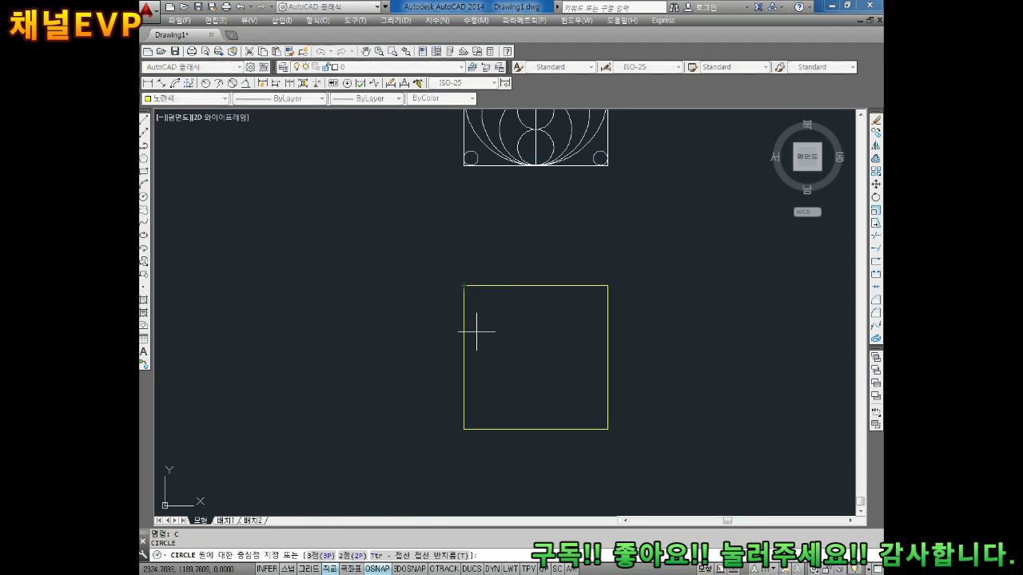
click(464, 286)
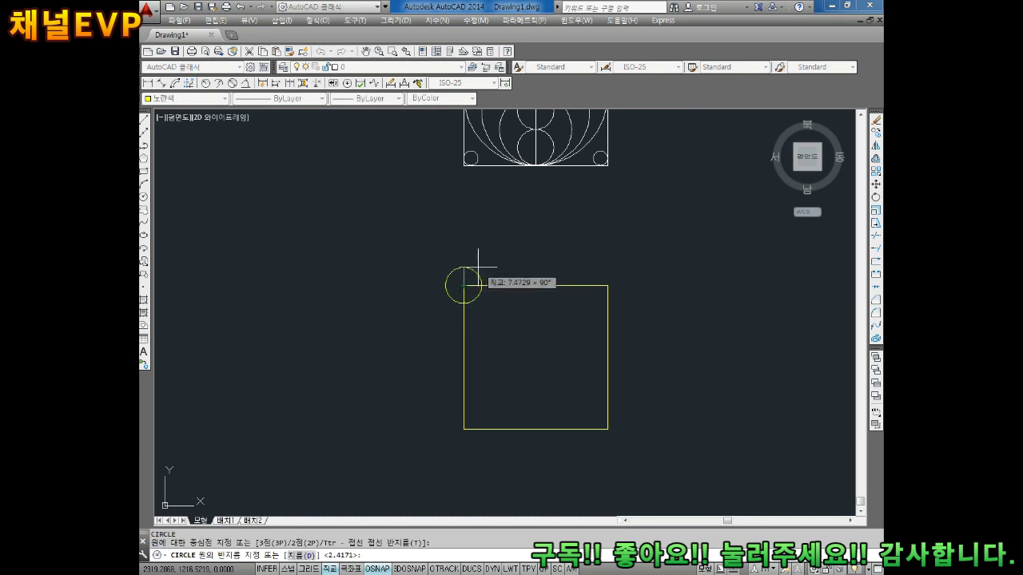
text(d)
key(Return)
text(20)
key(Return)
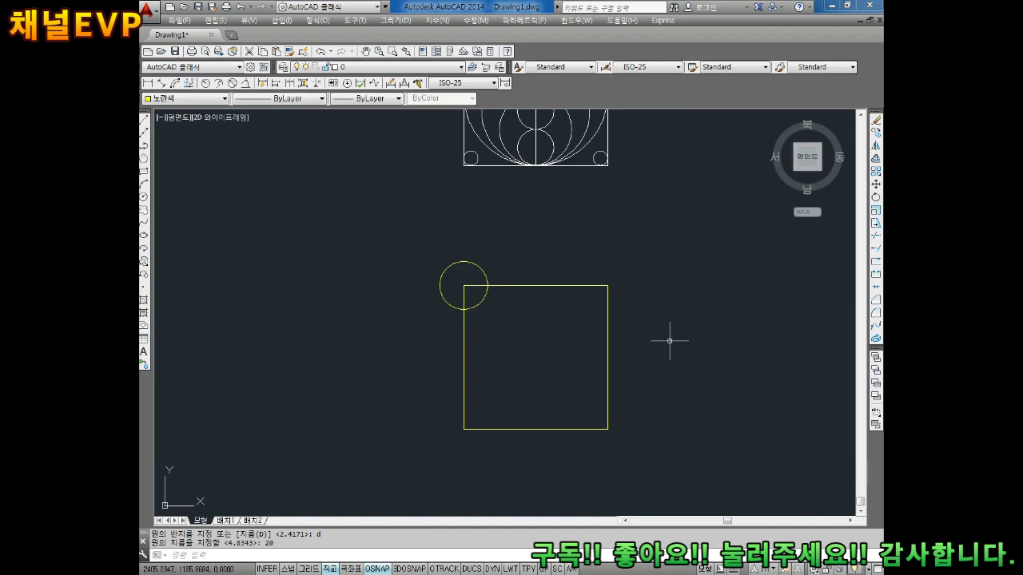
scroll(471, 248, up, 1)
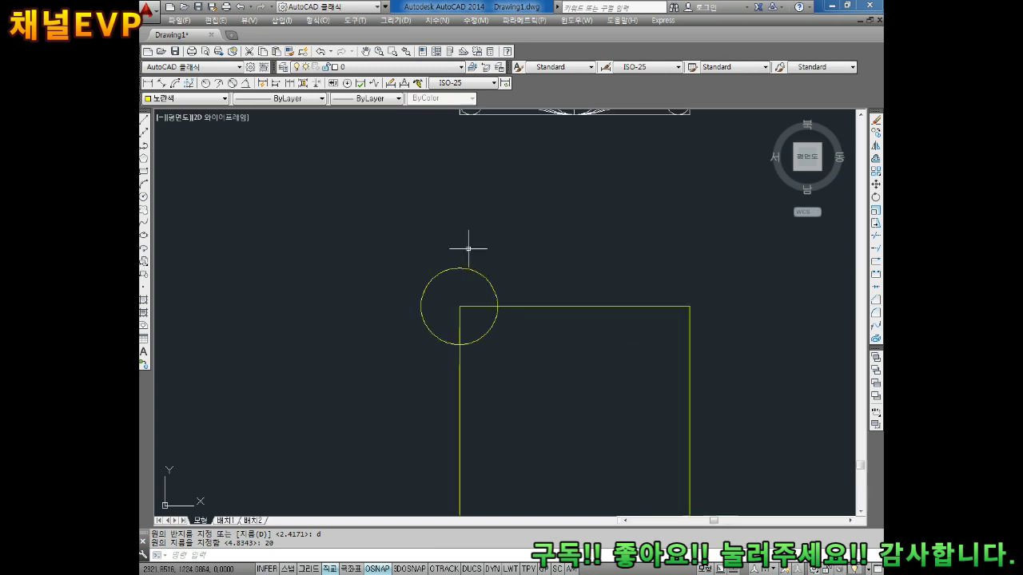
scroll(452, 293, up, 1)
key(Escape)
scroll(509, 313, down, 6)
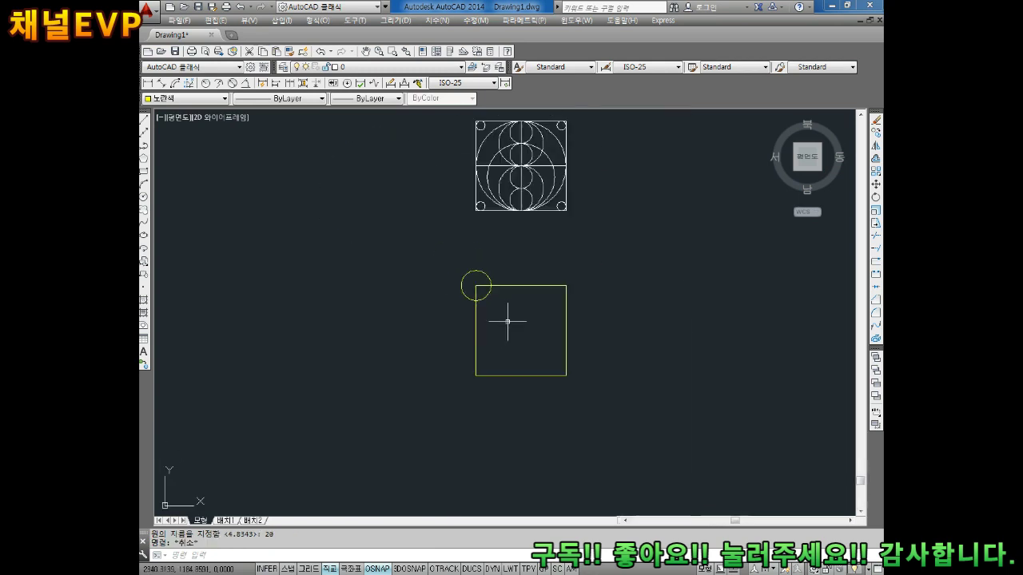
scroll(484, 302, up, 4)
key(Escape)
- Copy the corner circle to the top-right, bottom-left and bottom-right corners
text(co)
key(Return)
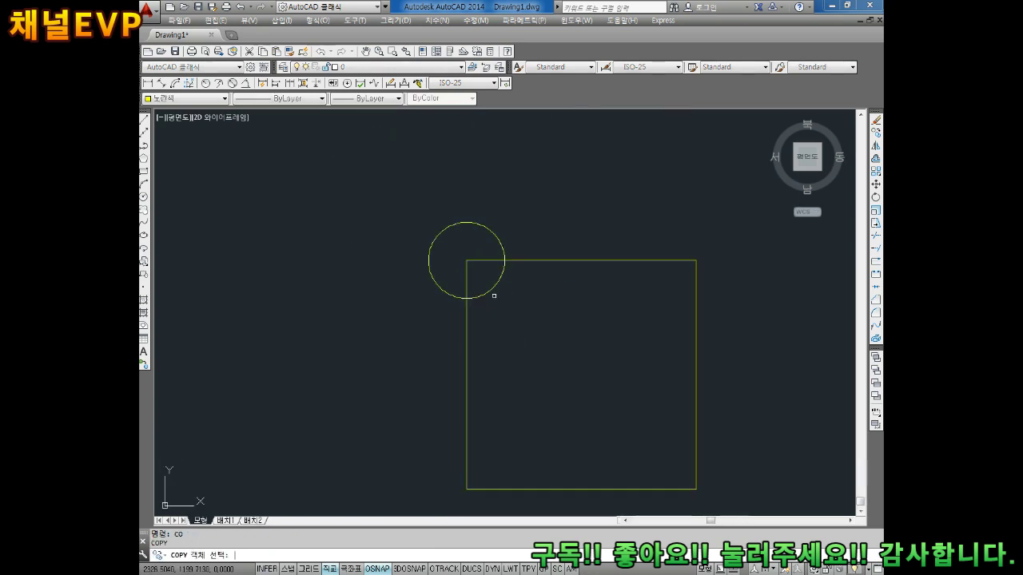
click(526, 203)
click(476, 238)
key(Return)
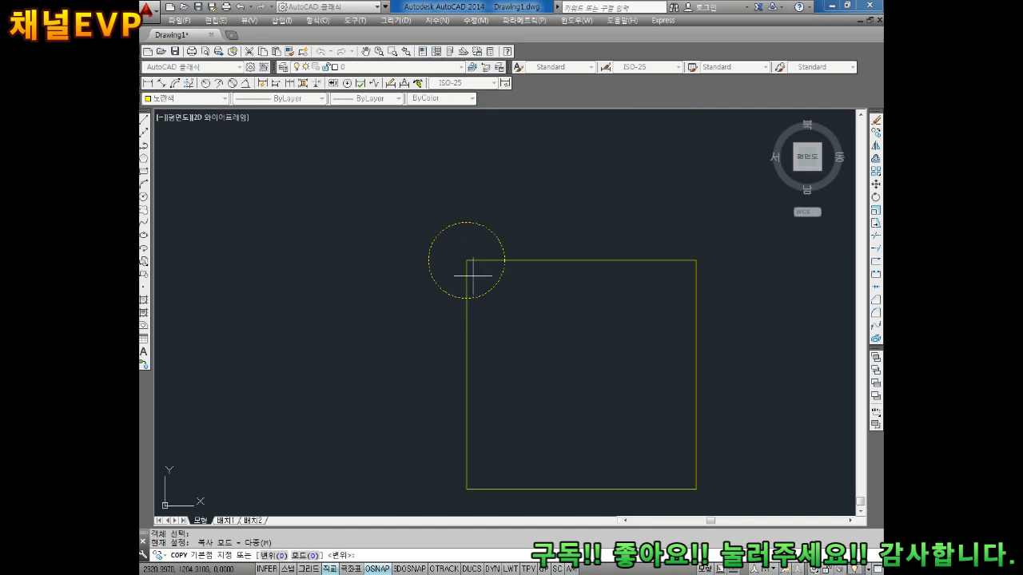
click(466, 260)
click(697, 260)
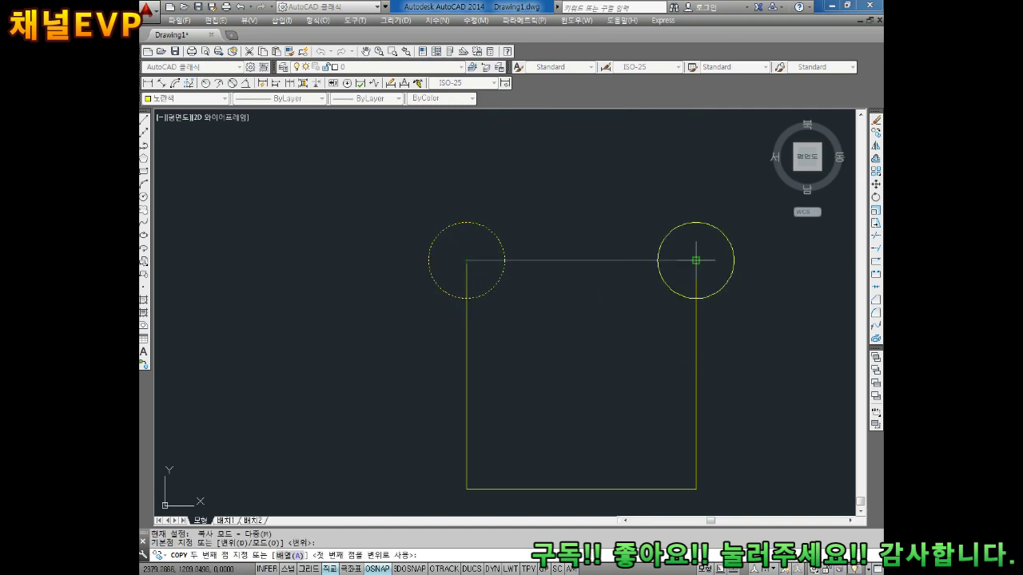
click(467, 489)
click(697, 489)
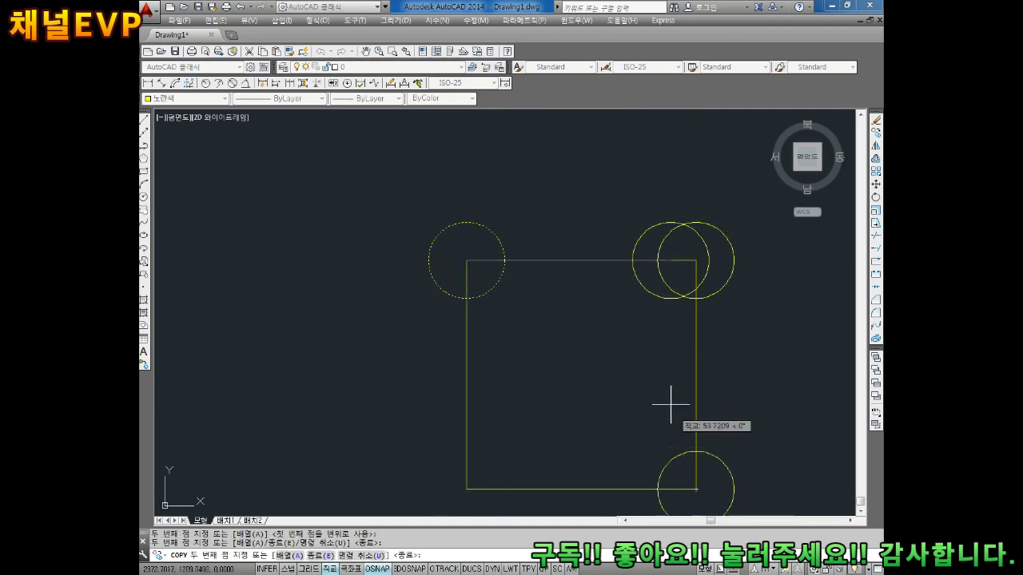
middle_drag(669, 402, 664, 345)
key(Escape)
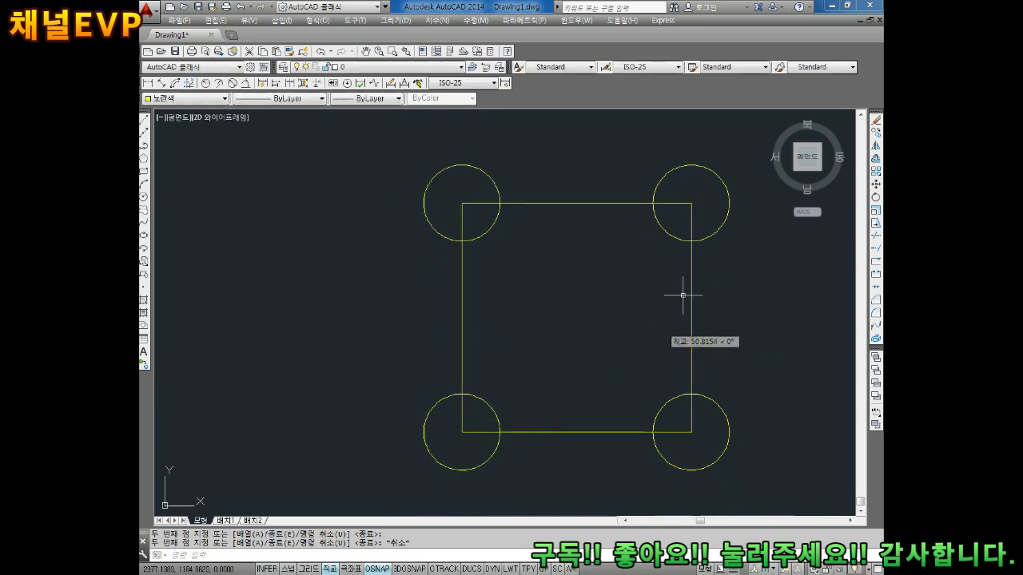
scroll(584, 210, up, 3)
scroll(549, 251, down, 4)
scroll(496, 215, up, 2)
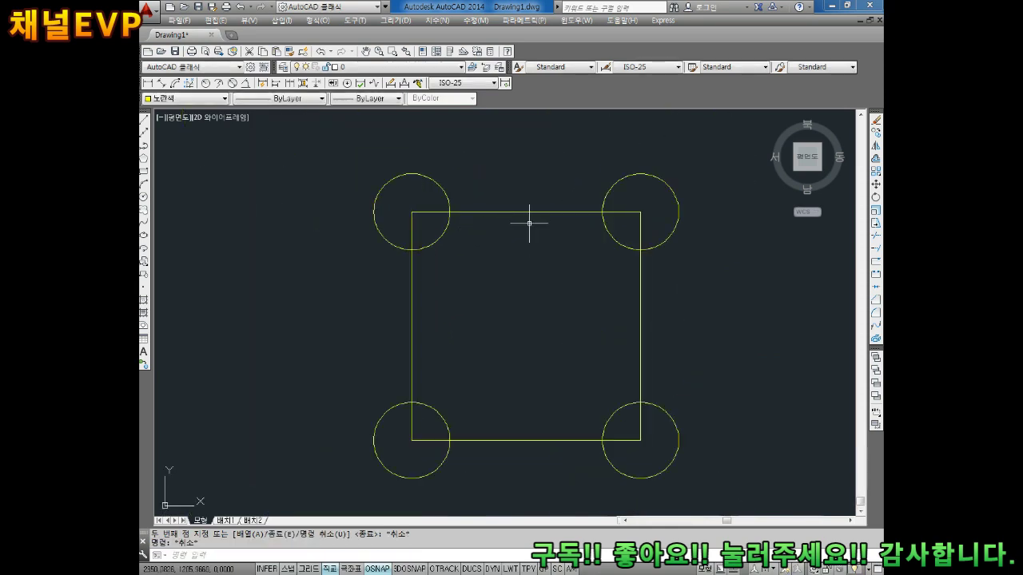
- Draw vertical and horizontal centre lines between opposite edge midpoints of the square
key(Escape)
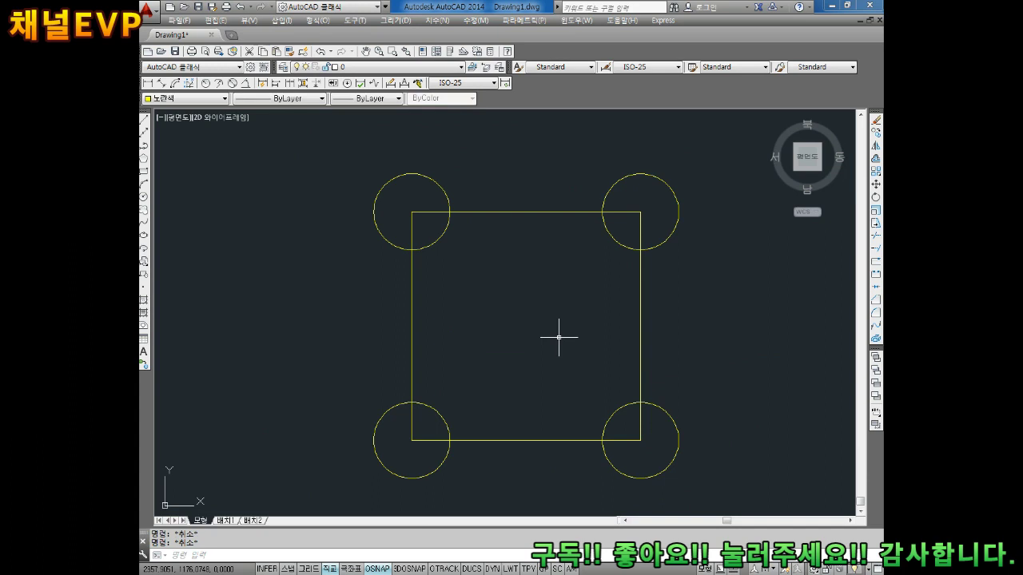
text(l)
key(Return)
click(526, 212)
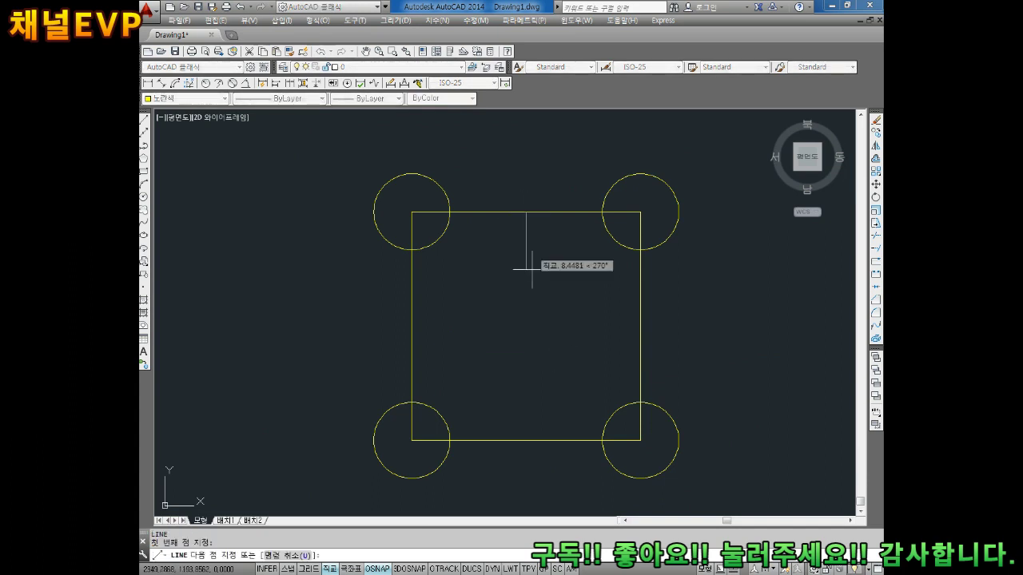
click(526, 440)
key(Return)
key(Return)
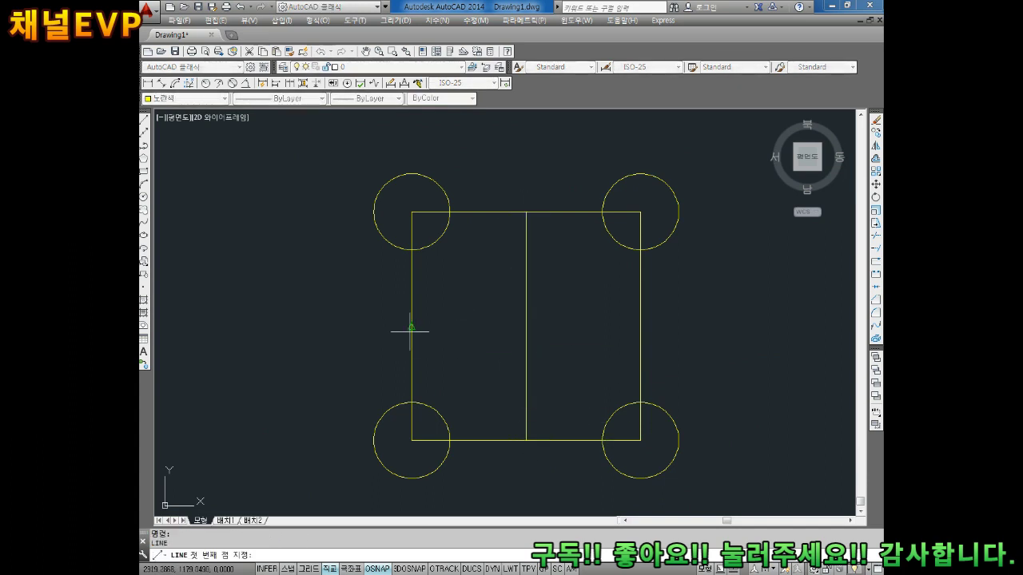
click(412, 326)
click(640, 326)
key(Escape)
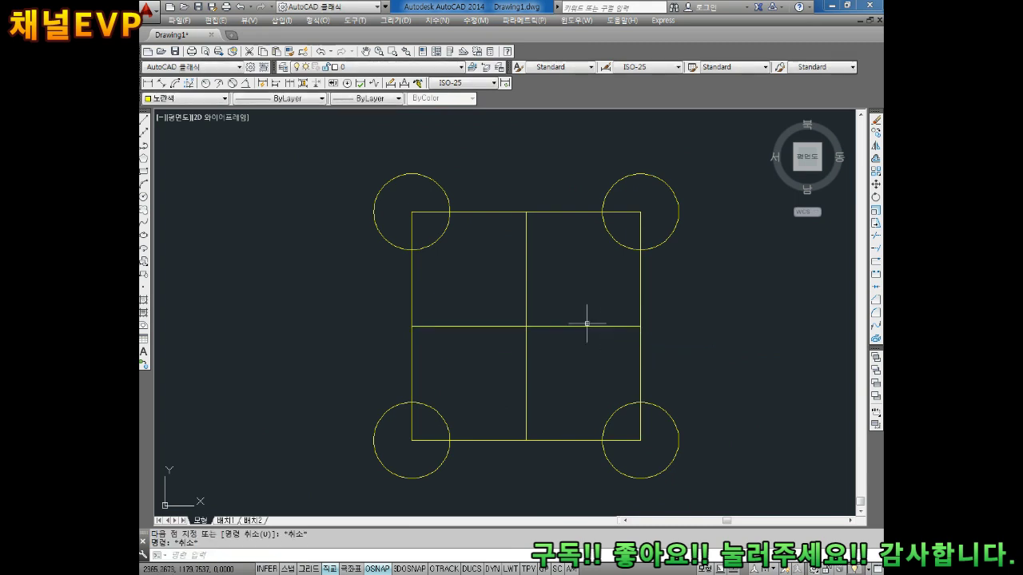
scroll(564, 264, down, 2)
scroll(554, 301, up, 2)
key(Escape)
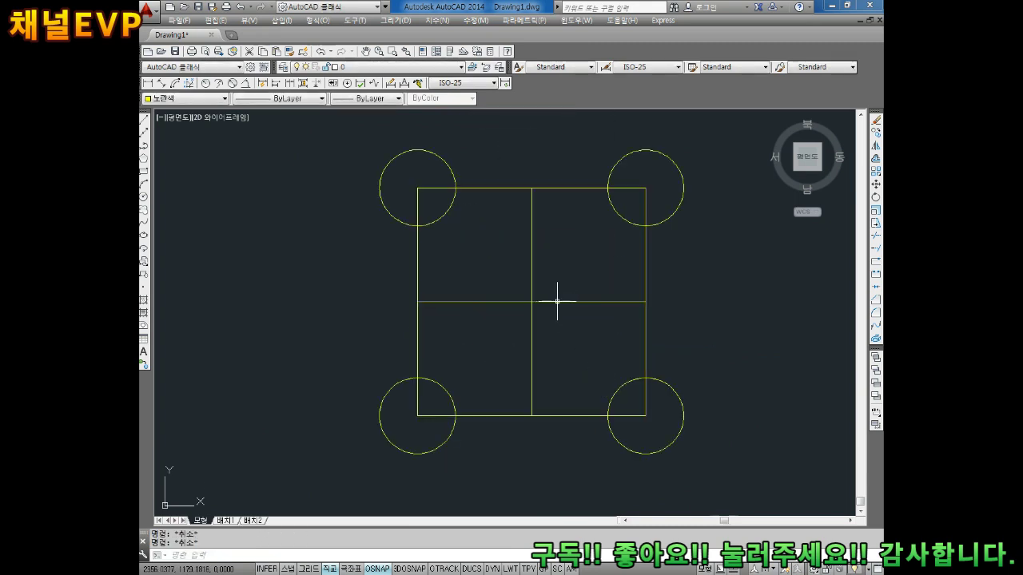
- Draw concentric circles of radius 5, 10 and 15 at the square's centre
text(c)
key(Return)
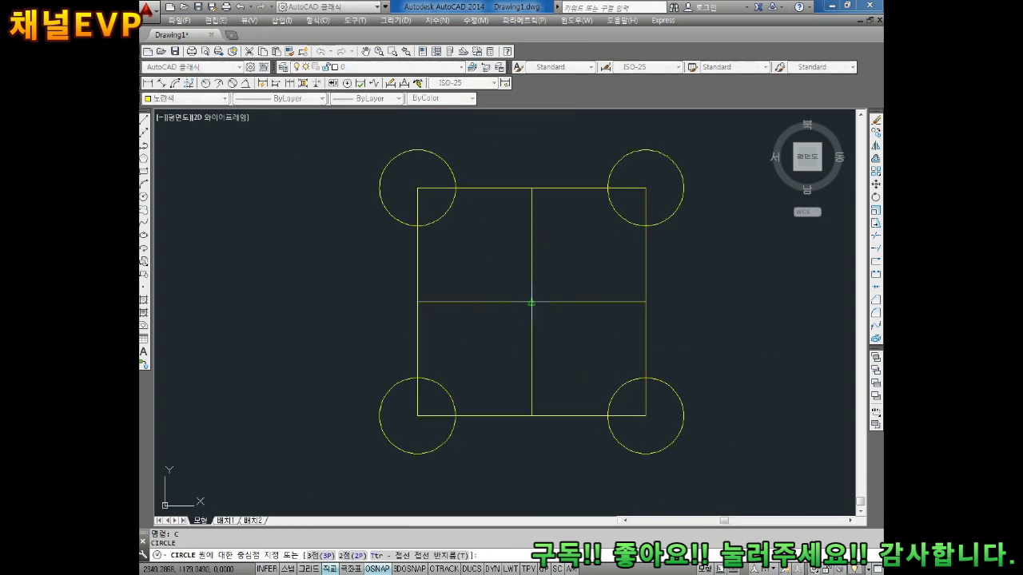
click(531, 303)
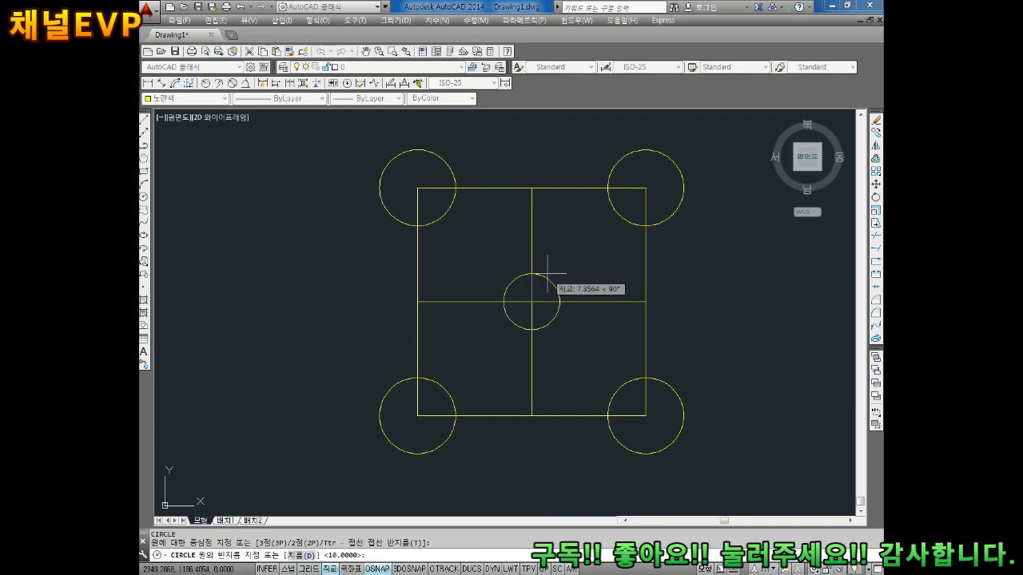
text(5)
key(Return)
key(Return)
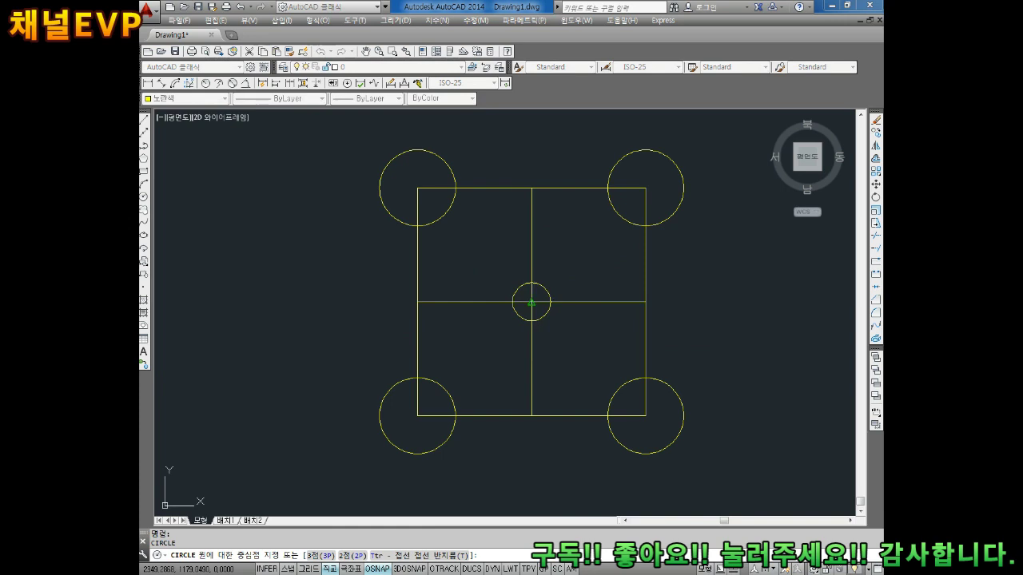
click(532, 303)
text(10)
key(Return)
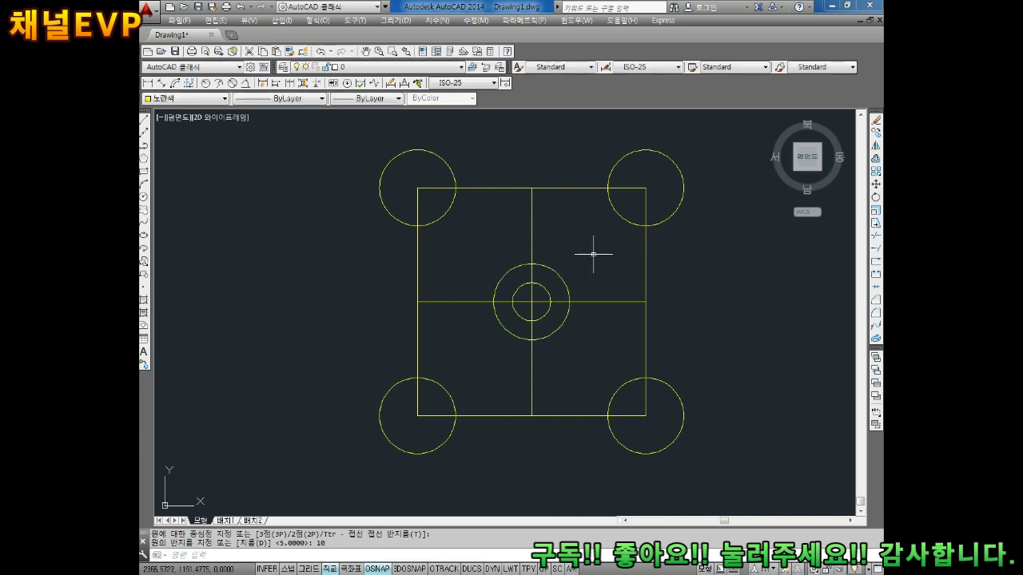
key(Return)
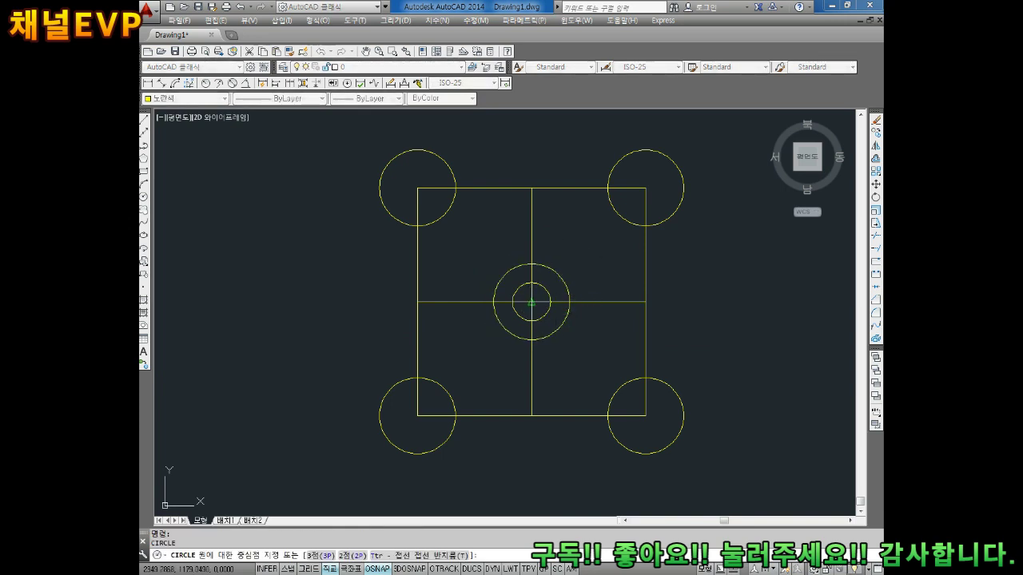
click(532, 303)
text(15)
key(Return)
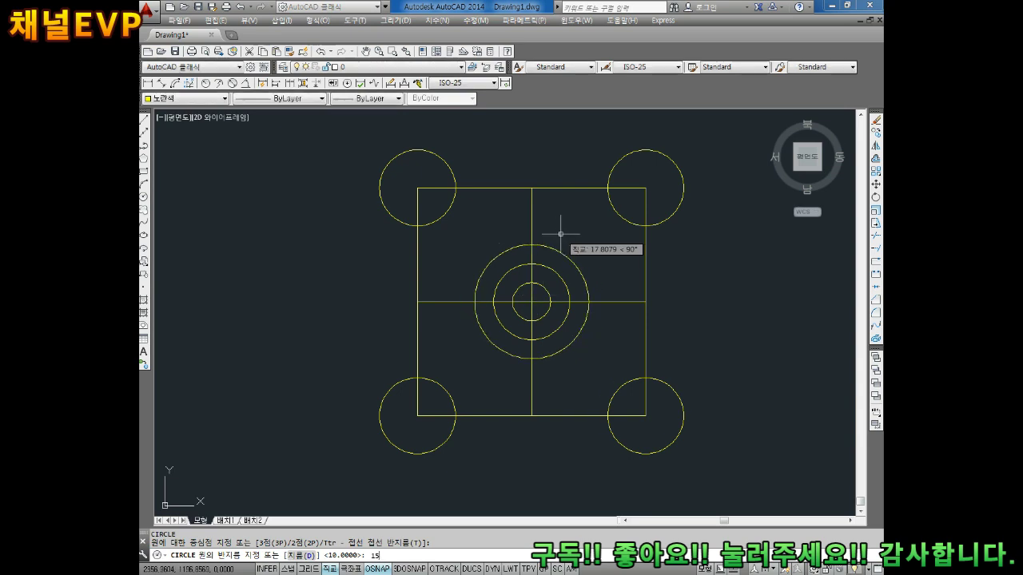
key(Escape)
scroll(548, 301, down, 3)
scroll(516, 315, down, 2)
scroll(514, 331, up, 2)
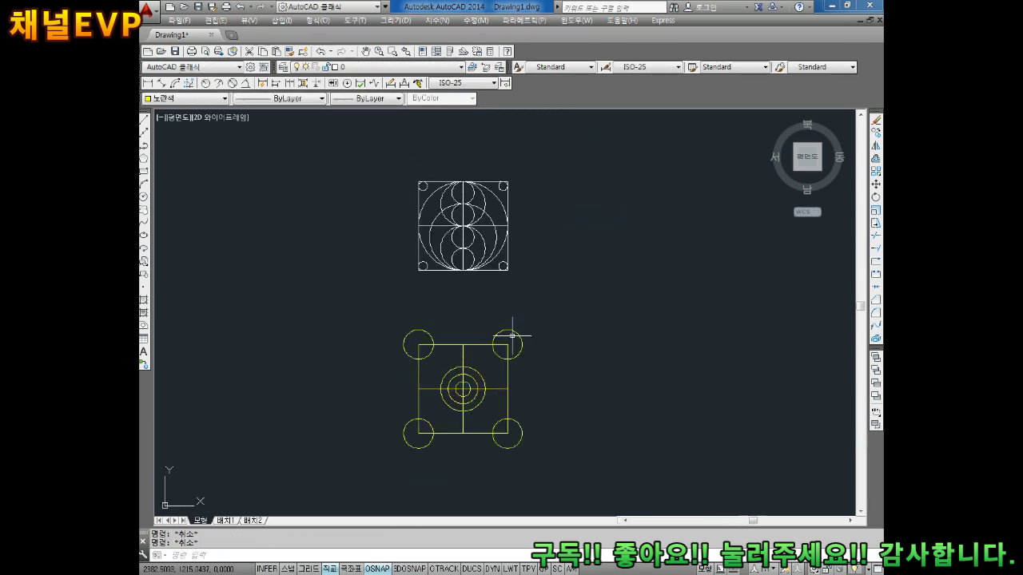
- Recolour the entire lower square figure, lines and circles, from yellow to White
drag(587, 299, 387, 447)
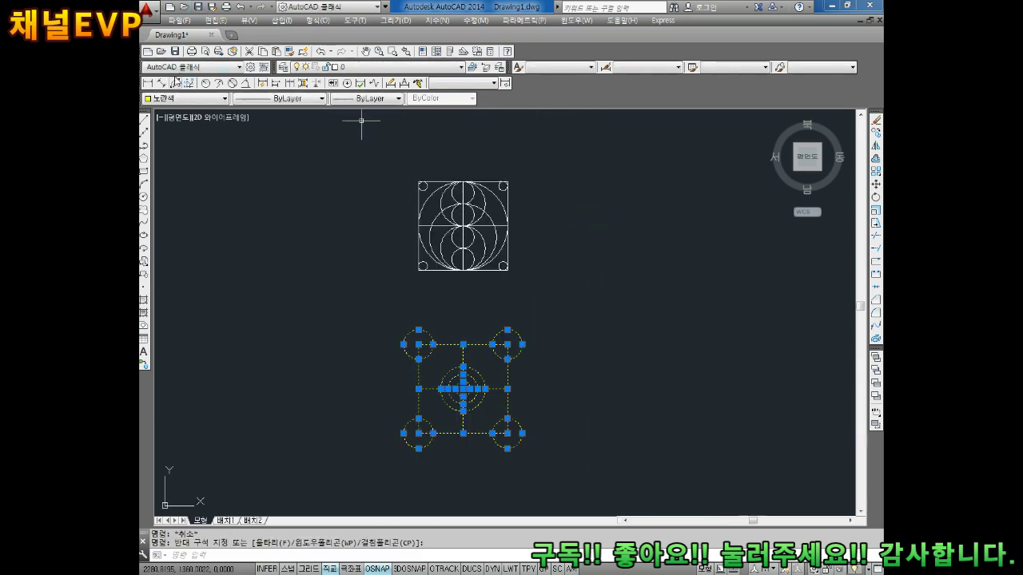
click(184, 98)
click(183, 110)
key(Escape)
mouse_move(488, 316)
middle_down()
mouse_move(493, 301)
mouse_move(442, 277)
middle_up()
scroll(479, 282, up, 1)
scroll(473, 288, up, 1)
scroll(471, 286, down, 2)
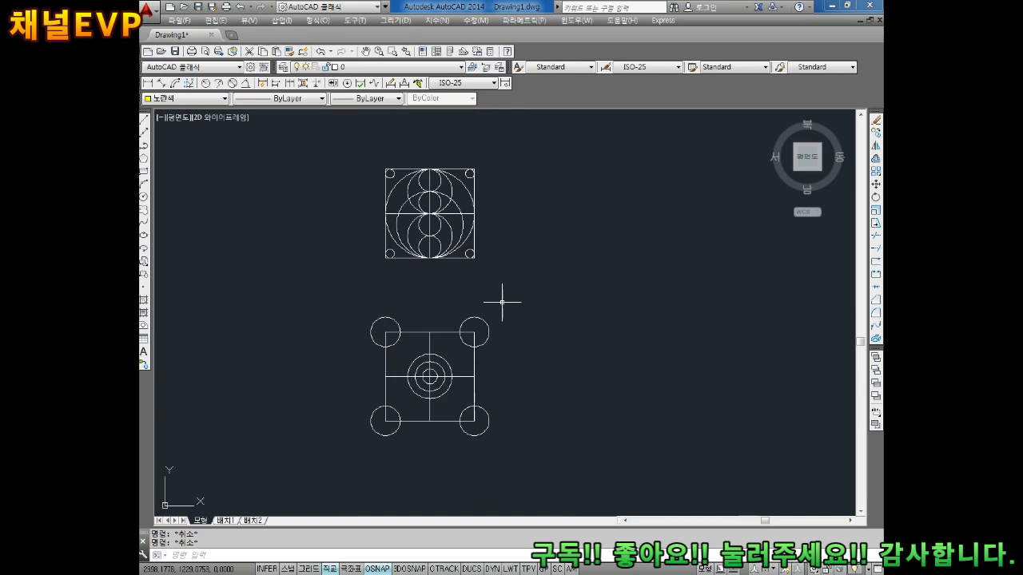
- Create a new folder named 1010 inside a folder on drive D from the save dialog
key(ctrl+s)
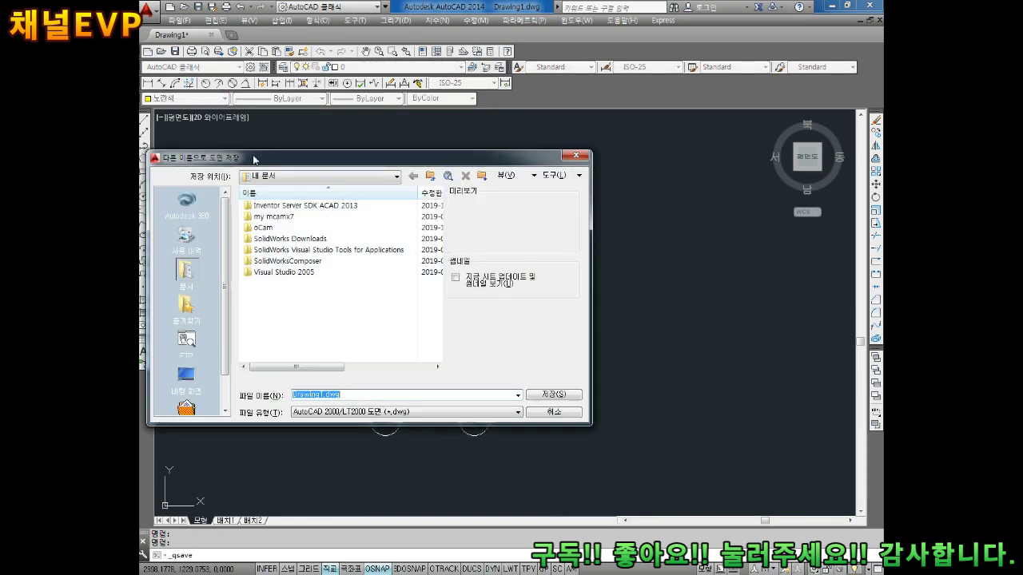
click(276, 177)
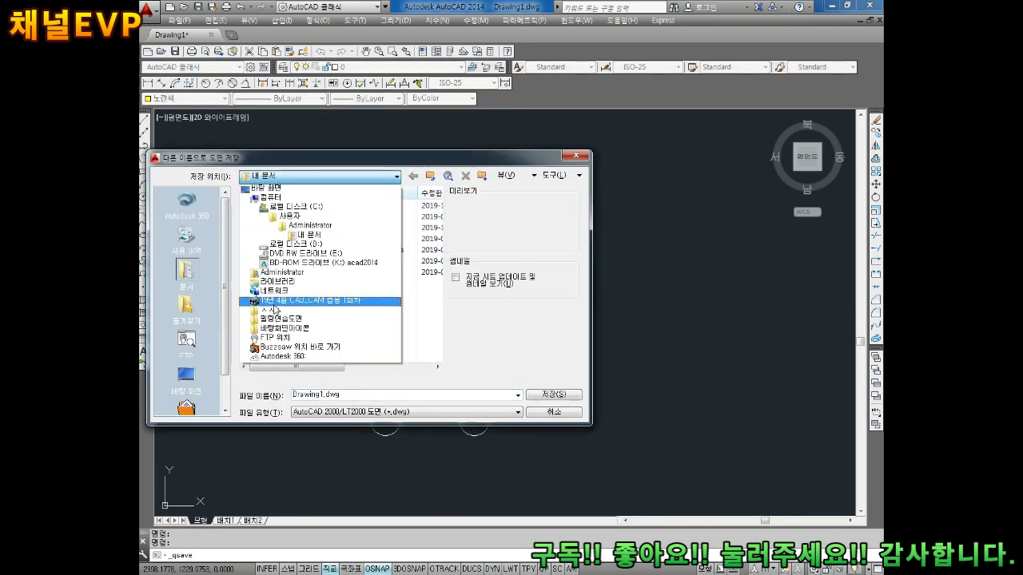
click(295, 244)
double_click(268, 218)
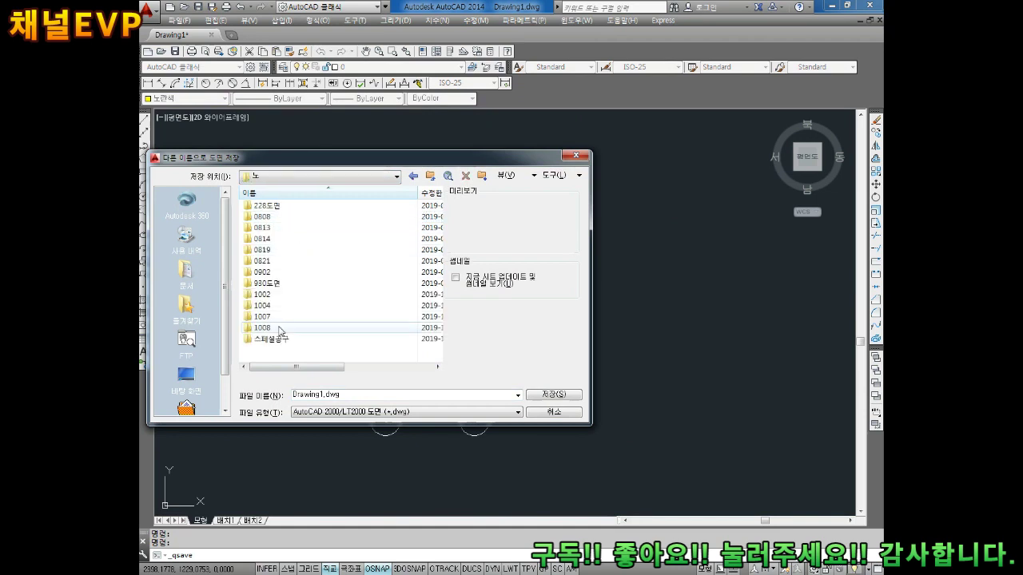
right_click(340, 272)
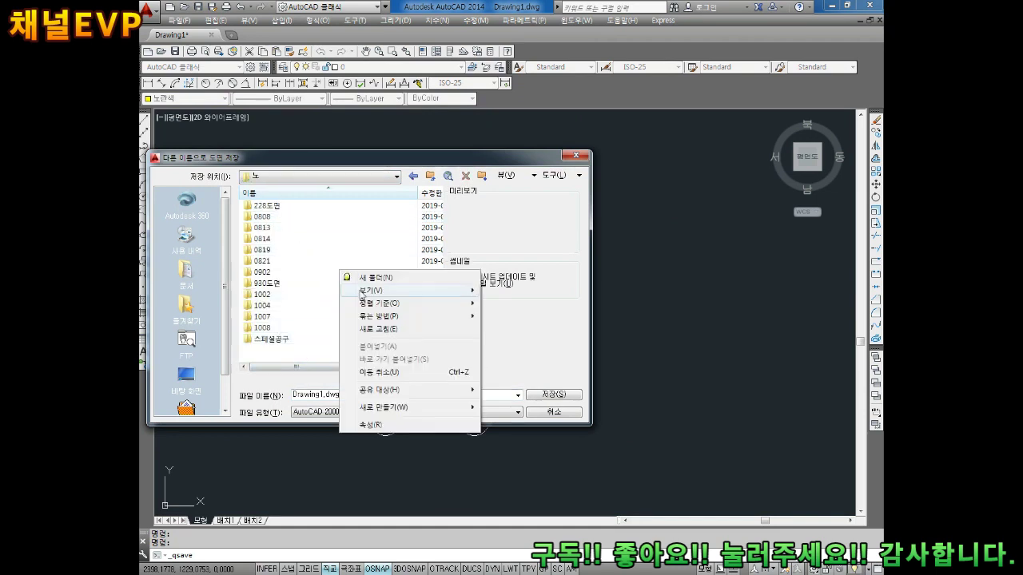
click(373, 277)
text(1010)
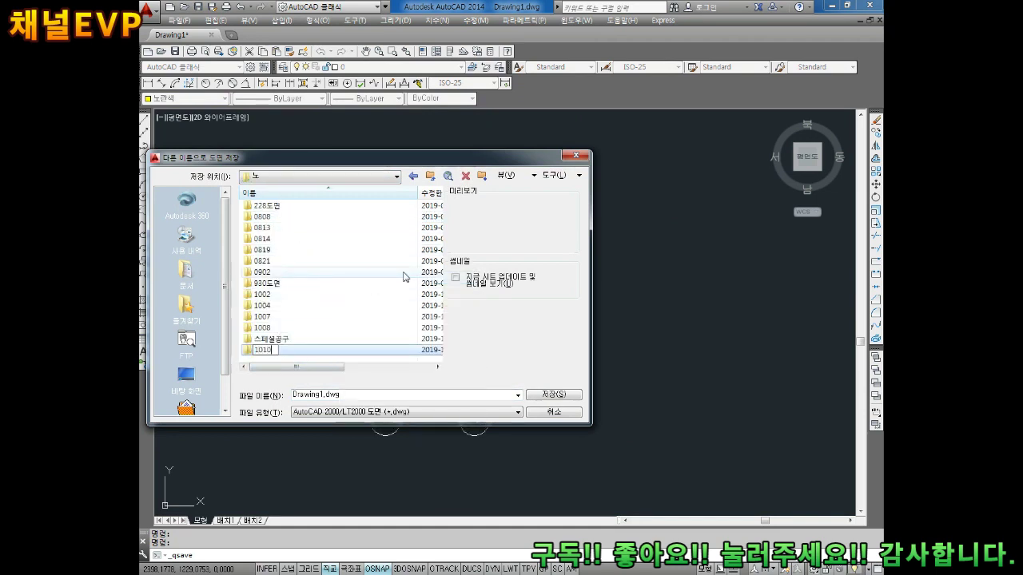
key(Return)
- Save the drawing into the 1010 folder under an edited file name
double_click(264, 350)
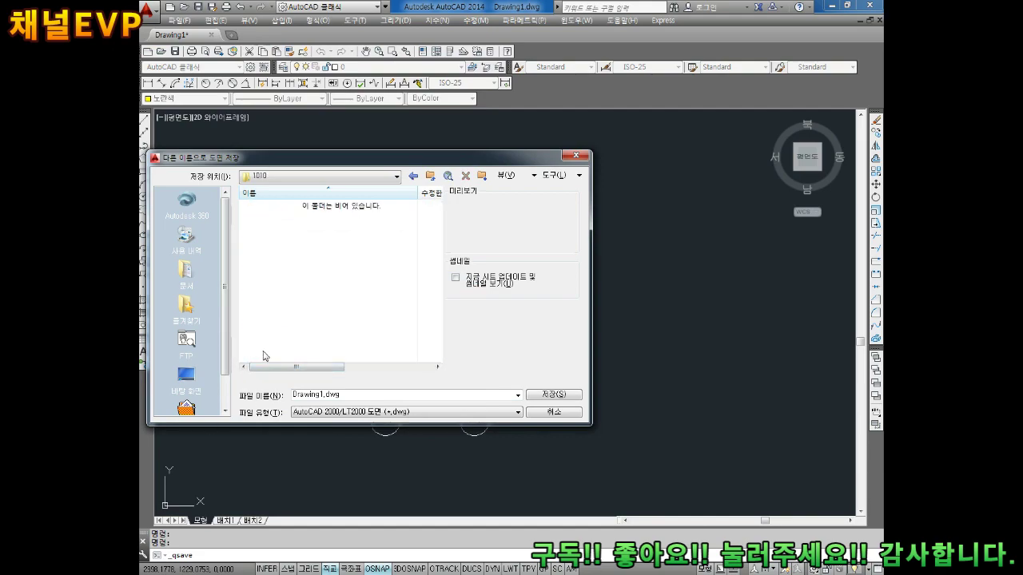
double_click(320, 394)
text(8)
click(554, 394)
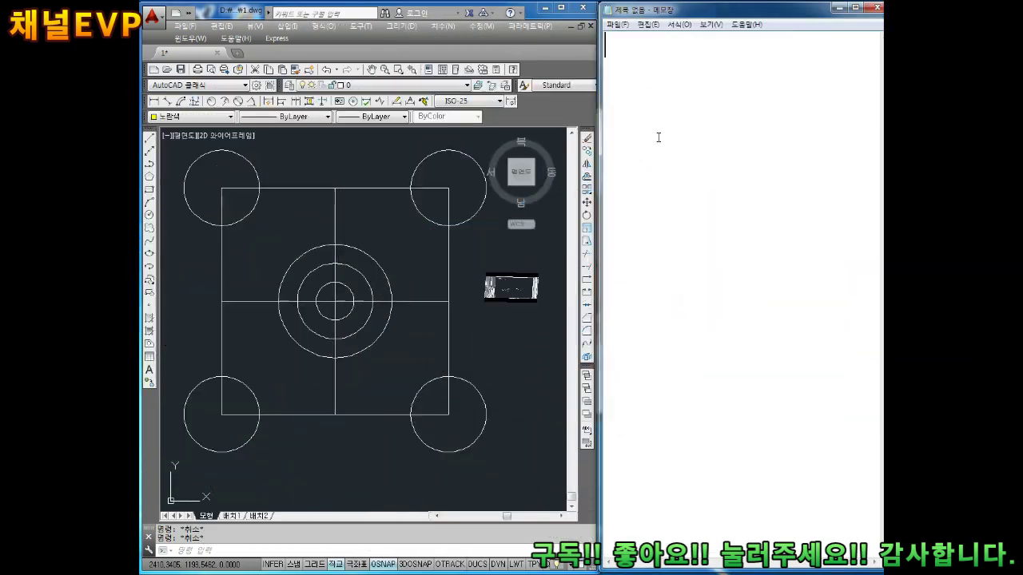
- Write the first note lines '자르기' and 'tr 엔터' in Notepad
text(wk)
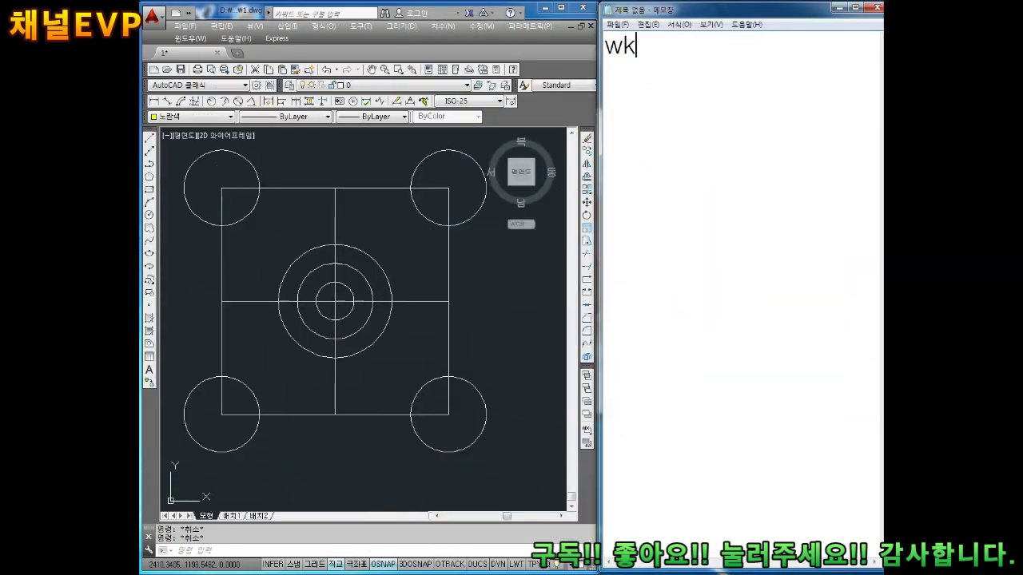
text(자르기)
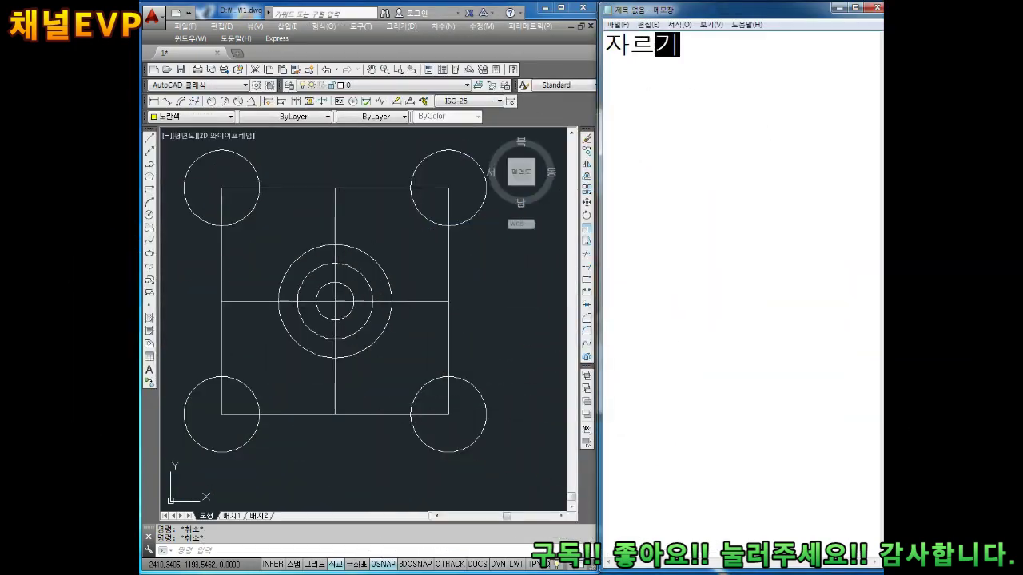
key(Return)
text(TRim)
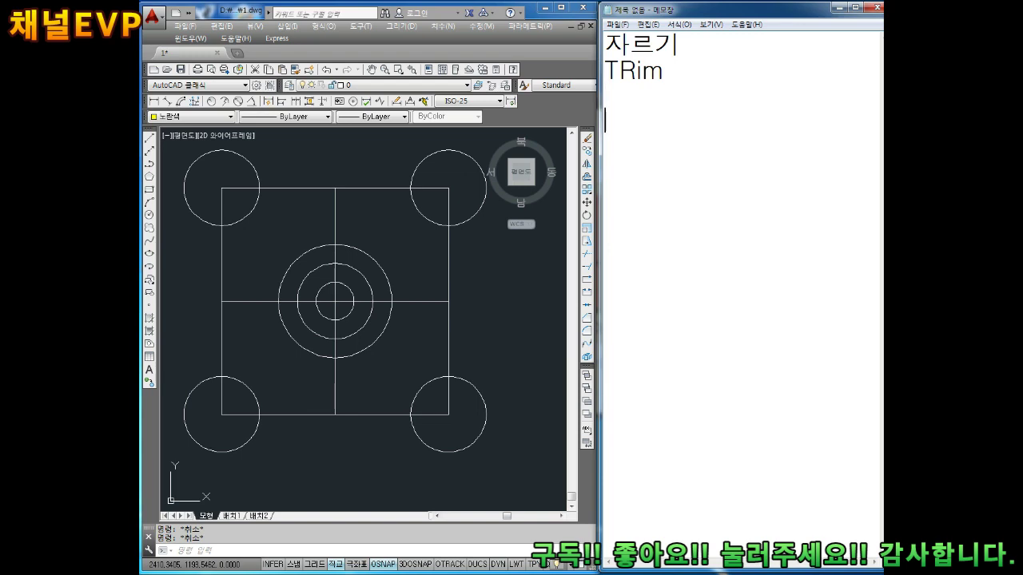
text(dp)
text(d)
text(엔터)
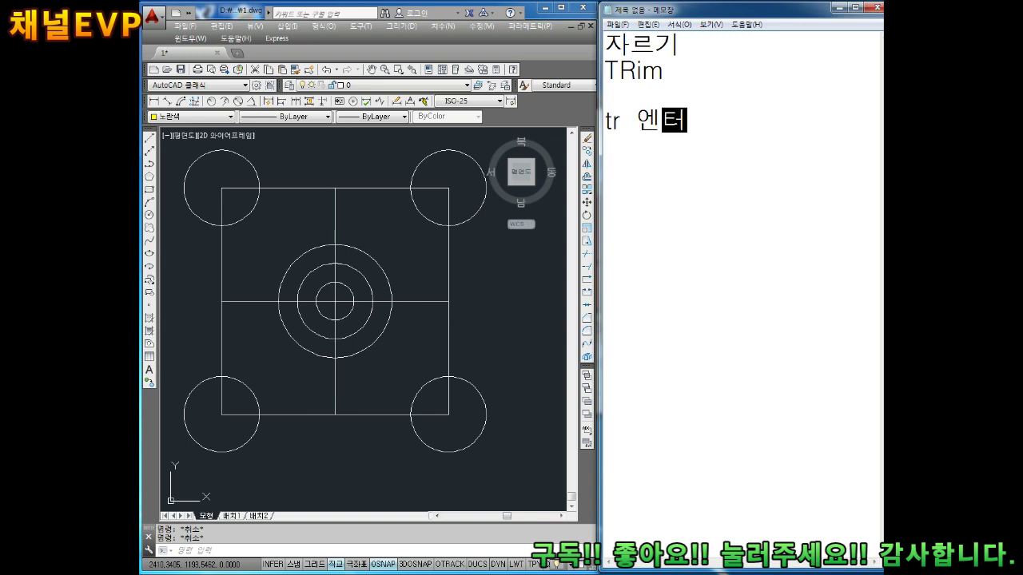
key(Return)
key(Return)
- Add the note lines '경계선 클릭 엔터' and '내가 원하는 선 자르기', fixing a typo
text(겨)
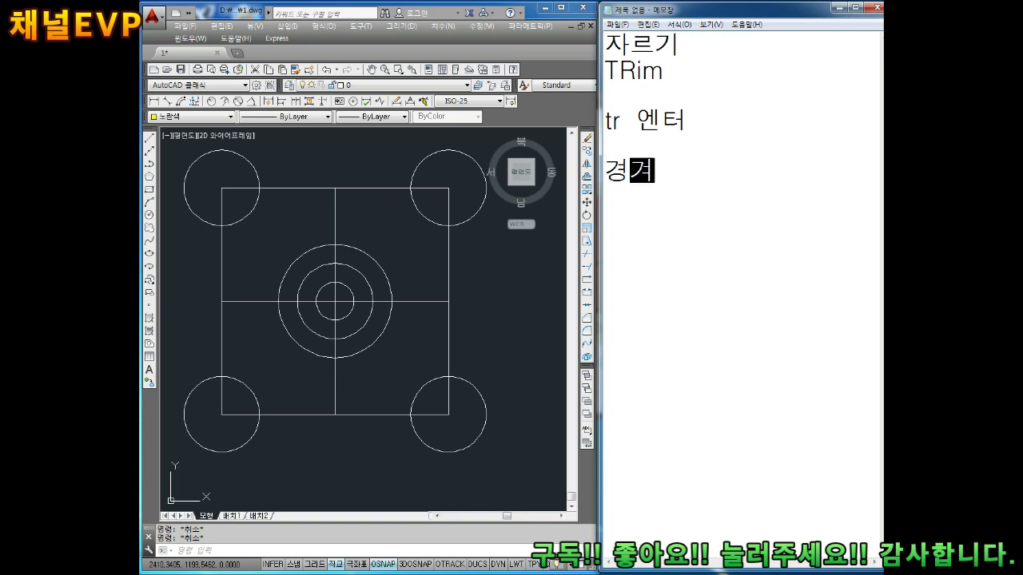
text(ㅇㄱㅅㅓ)
key(BackSpace)
key(BackSpace)
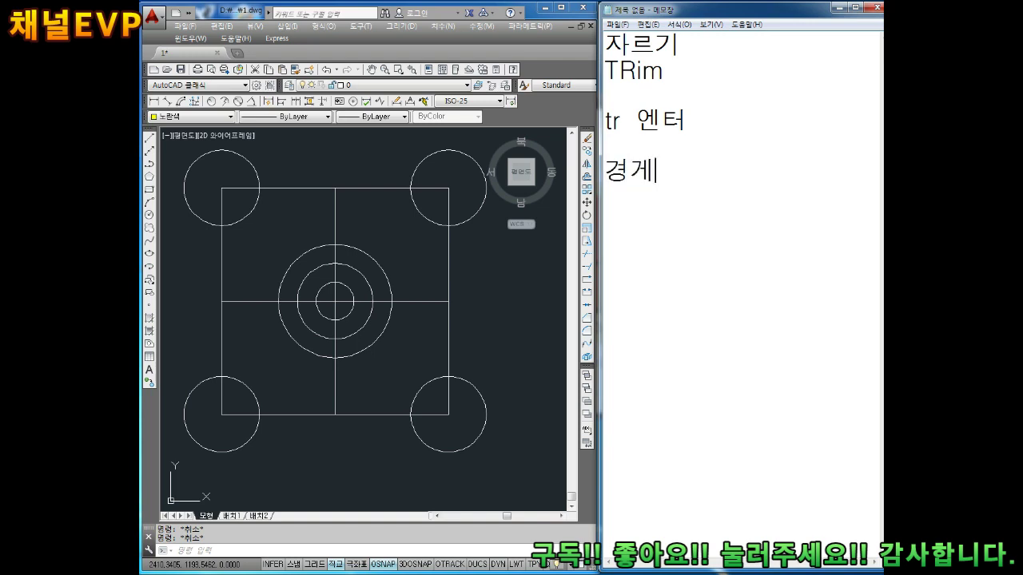
key(BackSpace)
text(ㄱㅓ)
text(ㄴ 클릭)
key(Return)
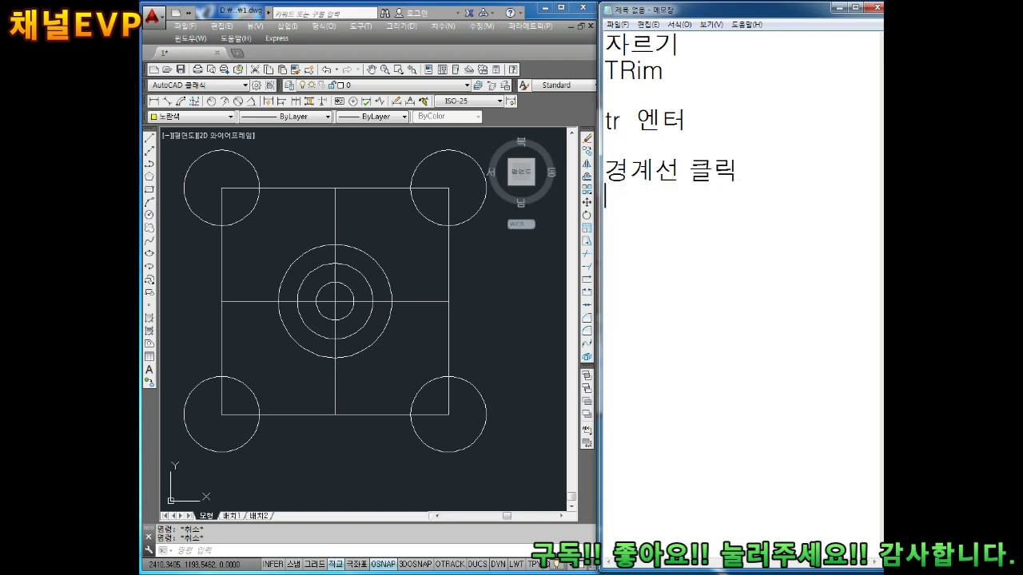
text( 엔터)
key(Return)
text(내가)
text(원하)
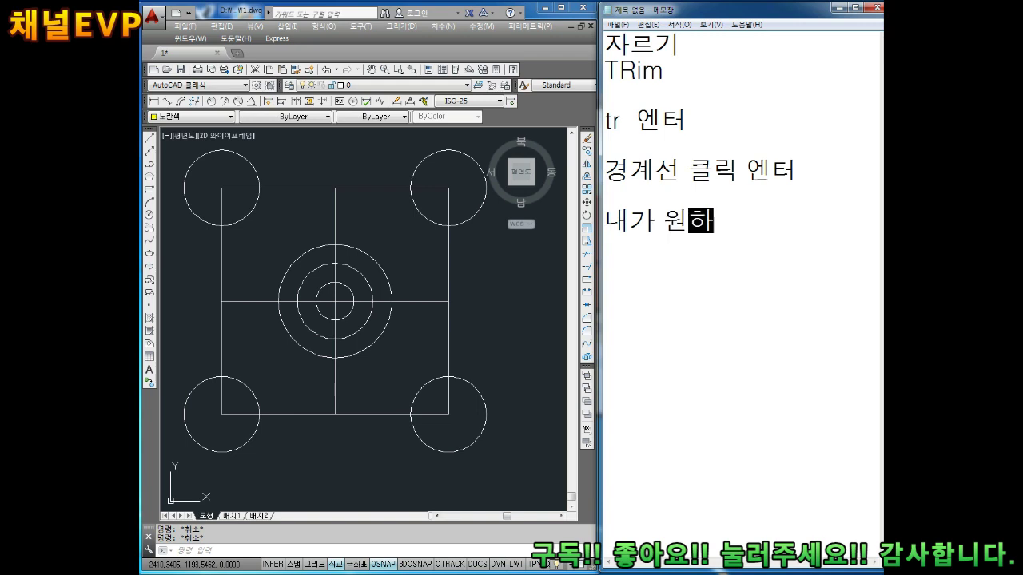
text(는 선 자르기)
key(Return)
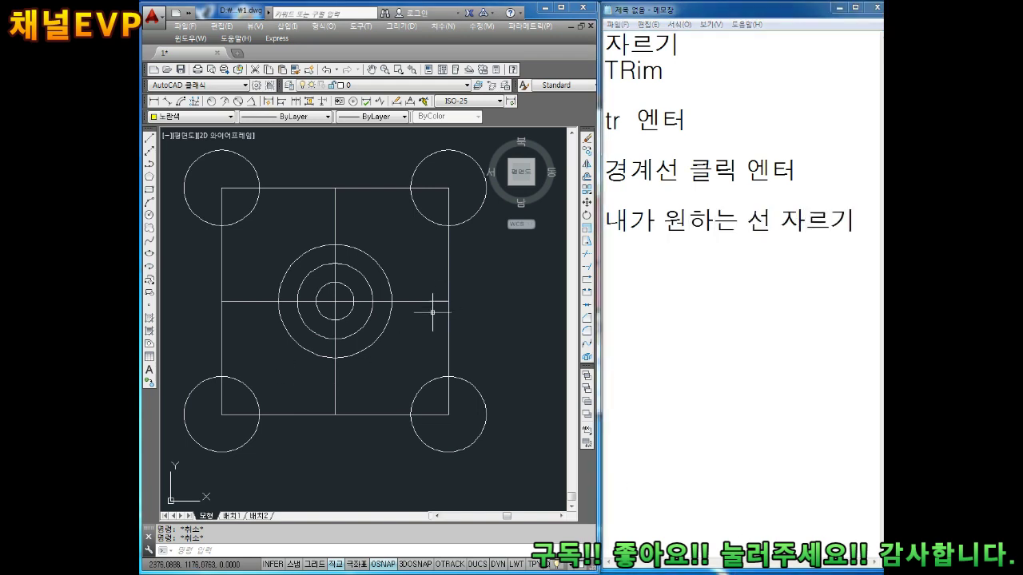
- Frame the square's top-right corner circle and start TRIM with tr
scroll(448, 279, down, 5)
scroll(457, 274, up, 1)
scroll(402, 259, up, 2)
scroll(374, 323, up, 2)
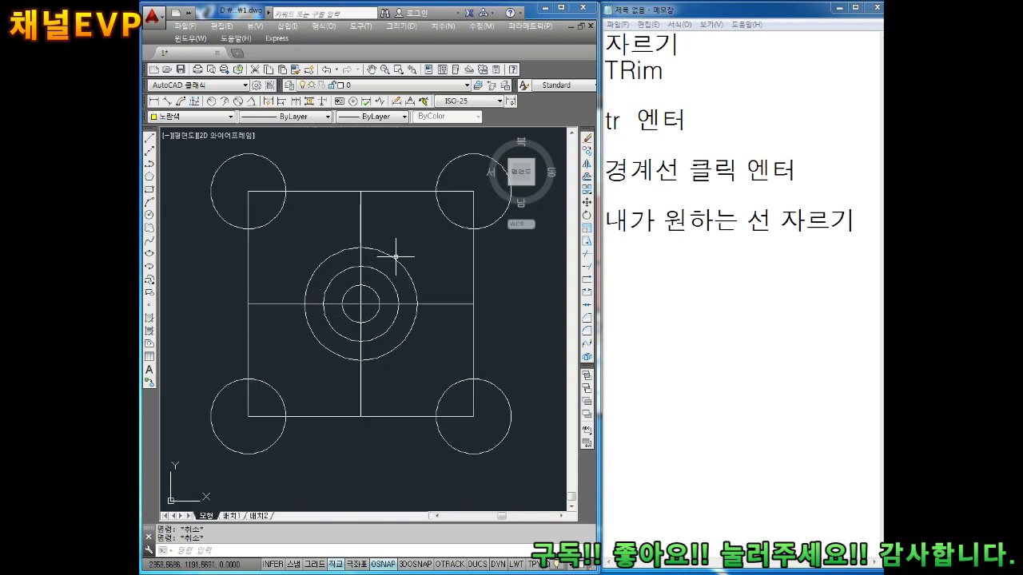
middle_drag(390, 261, 359, 274)
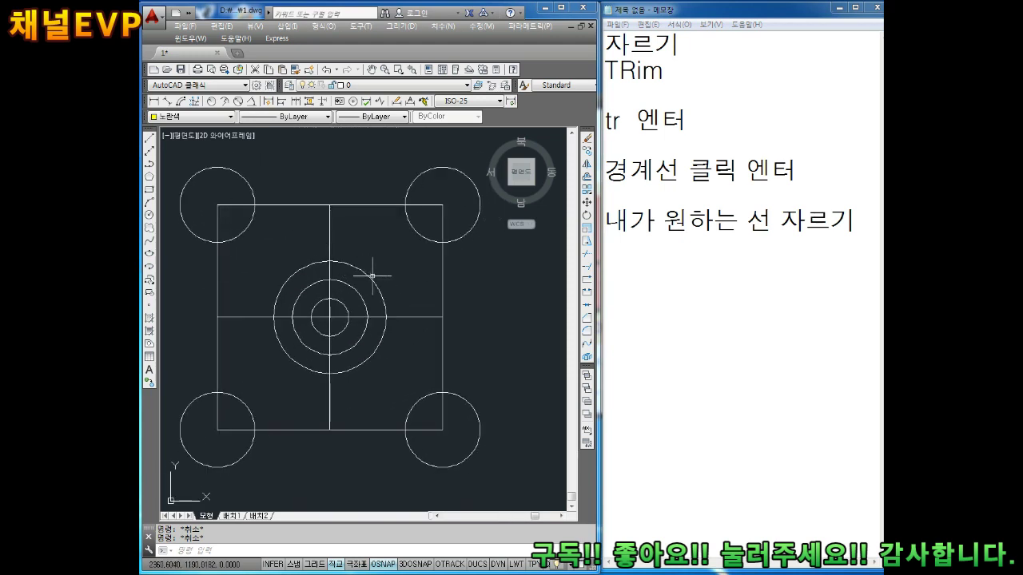
middle_drag(417, 298, 384, 302)
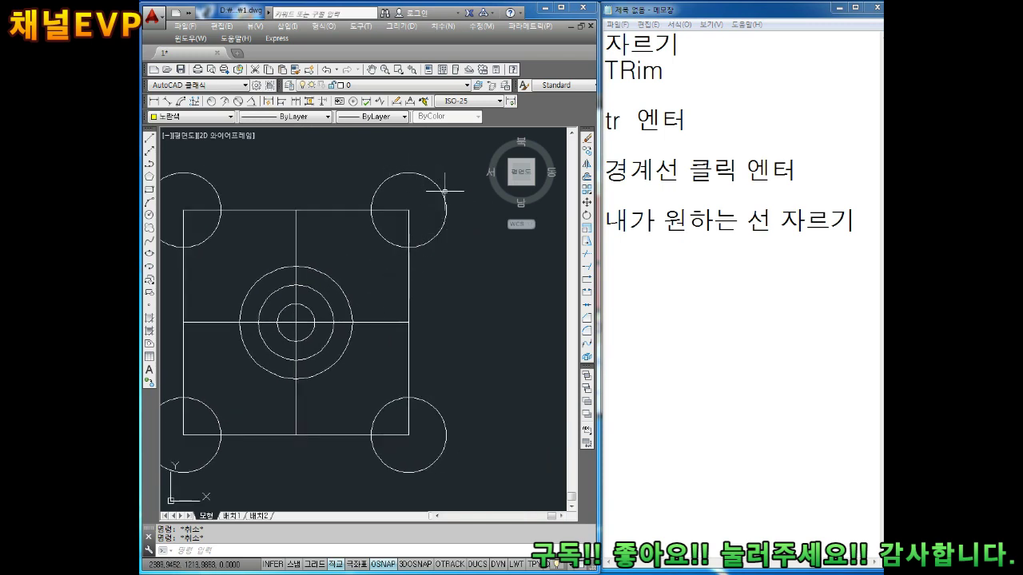
middle_drag(436, 195, 418, 244)
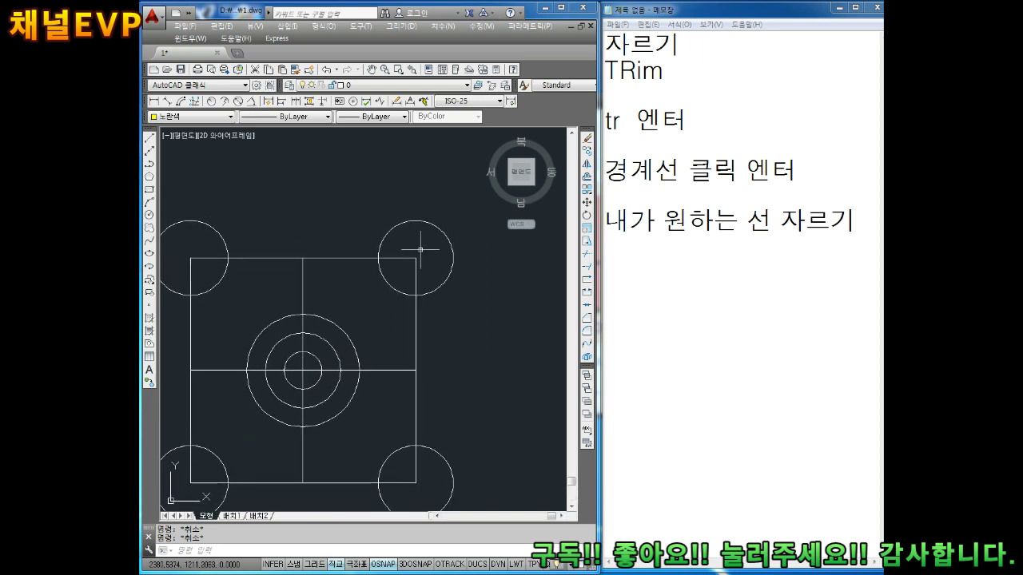
text(tr)
key(Return)
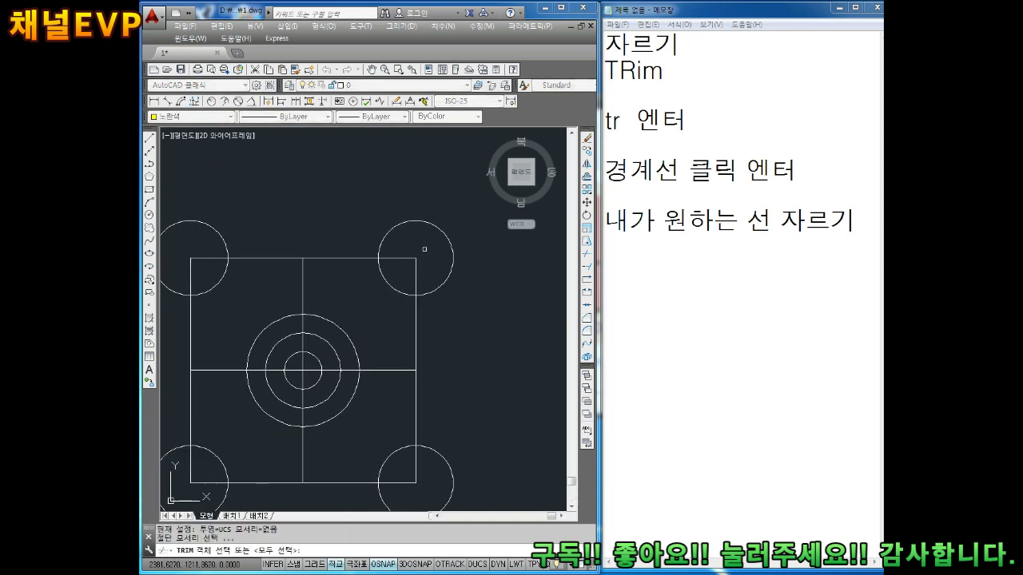
scroll(428, 258, up, 3)
scroll(402, 254, up, 2)
- Select the square's lines around the top-right corner as cutting edges
click(418, 242)
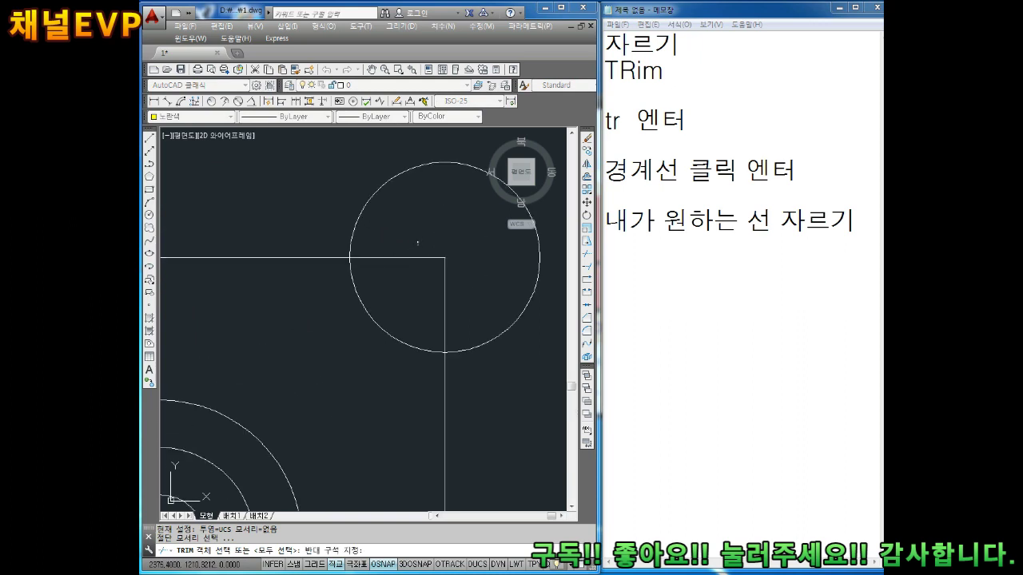
click(399, 271)
click(471, 267)
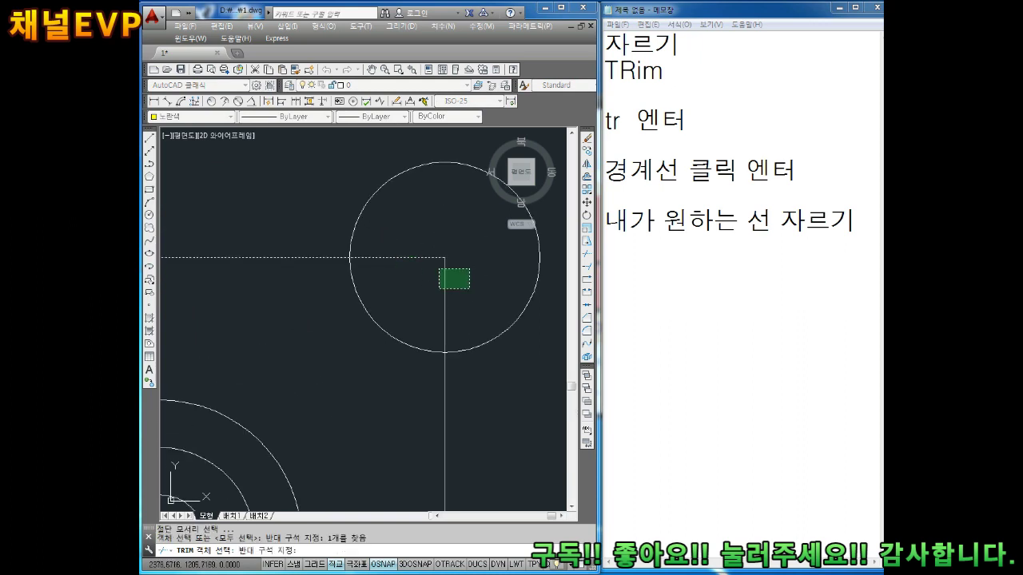
click(429, 294)
click(429, 241)
click(424, 264)
click(465, 266)
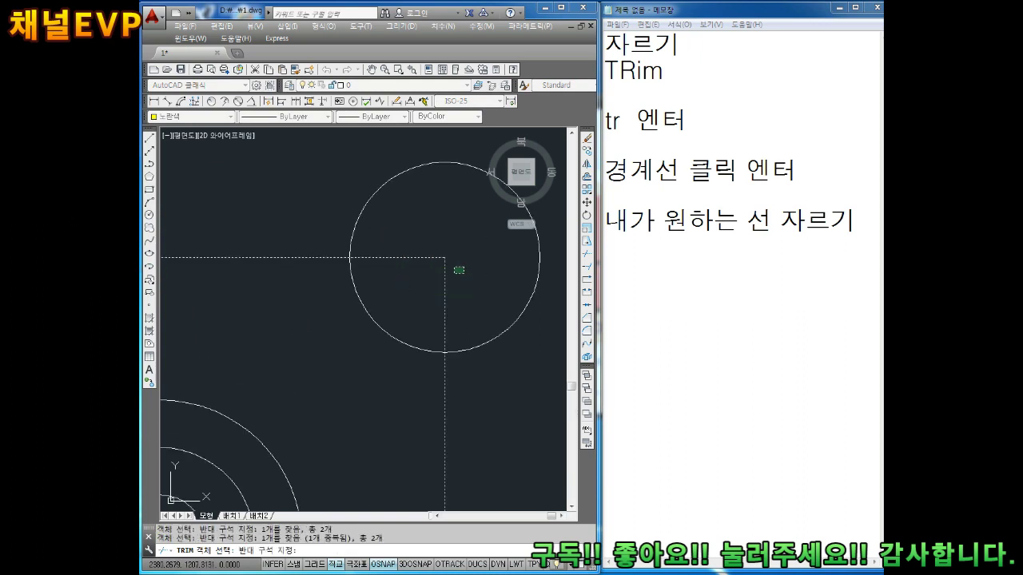
click(430, 289)
click(423, 276)
click(406, 231)
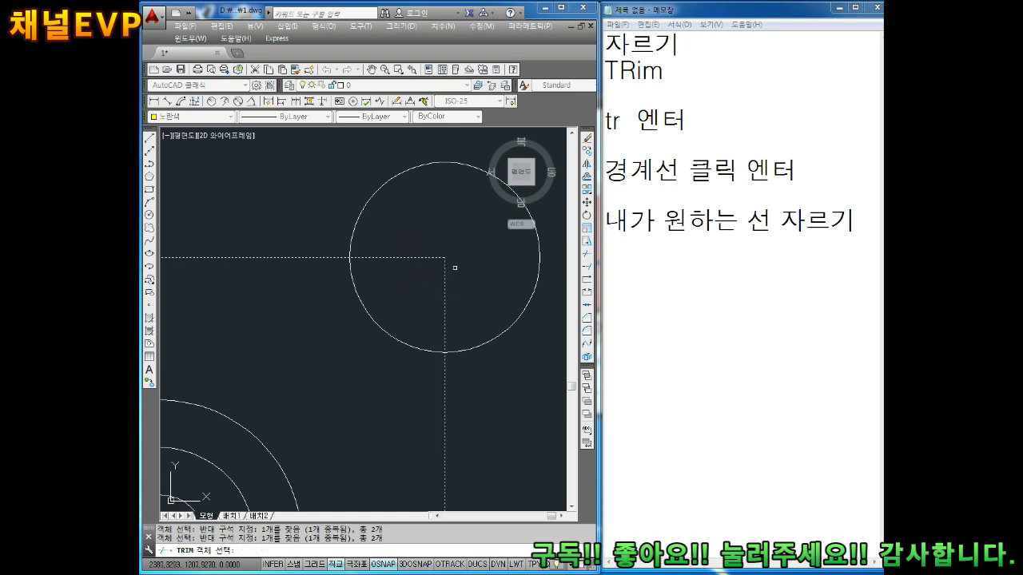
click(457, 267)
click(430, 291)
mouse_move(521, 172)
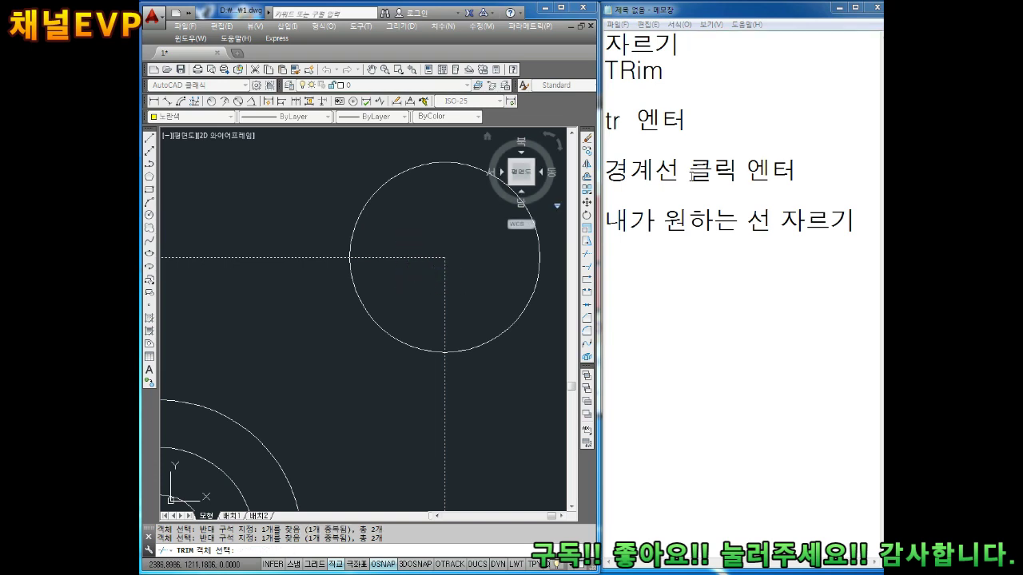
- Confirm the edges, trim the circle's part outside the square, and exit TRIM
drag(817, 164, 605, 171)
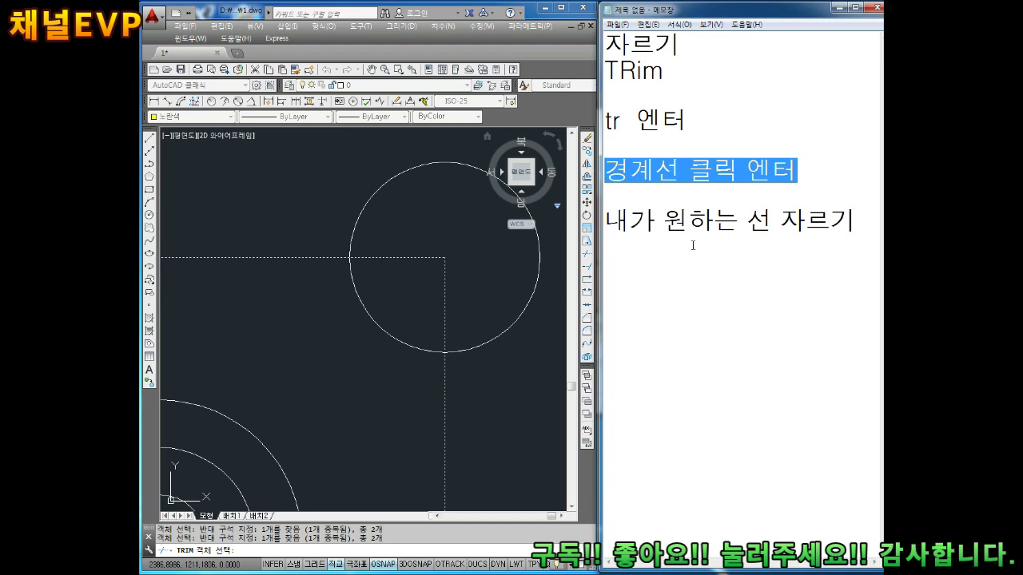
click(411, 286)
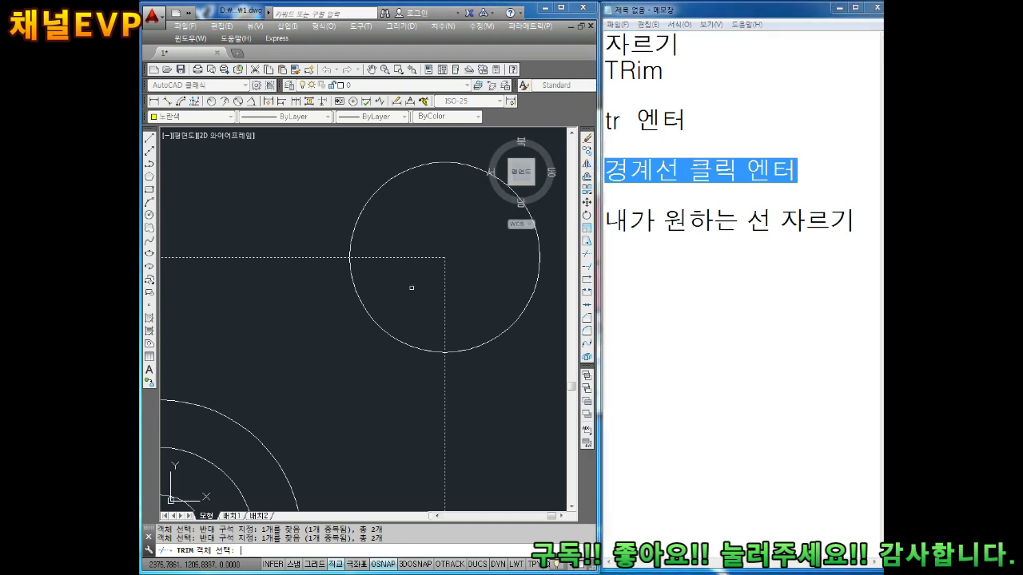
key(Return)
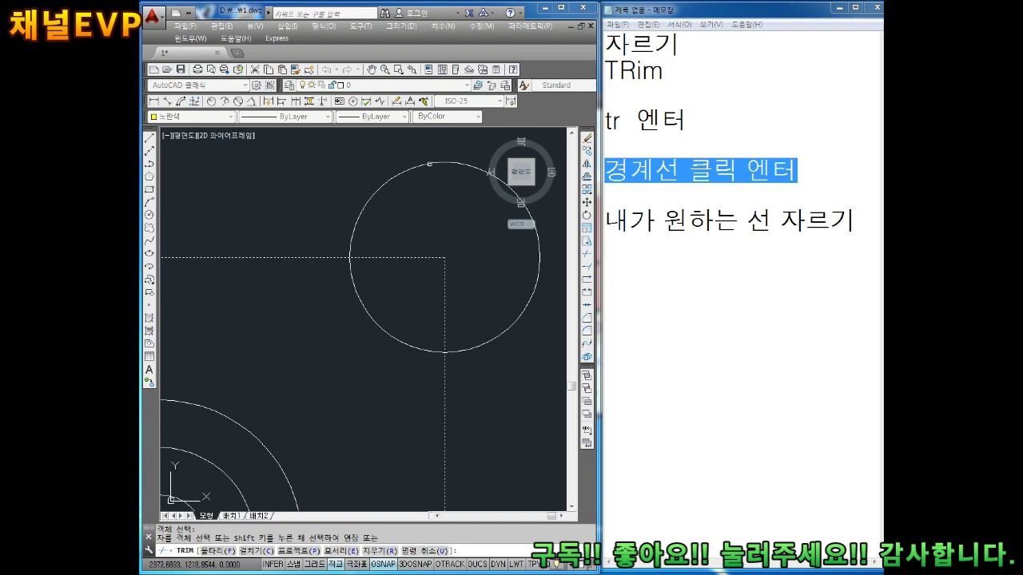
click(429, 162)
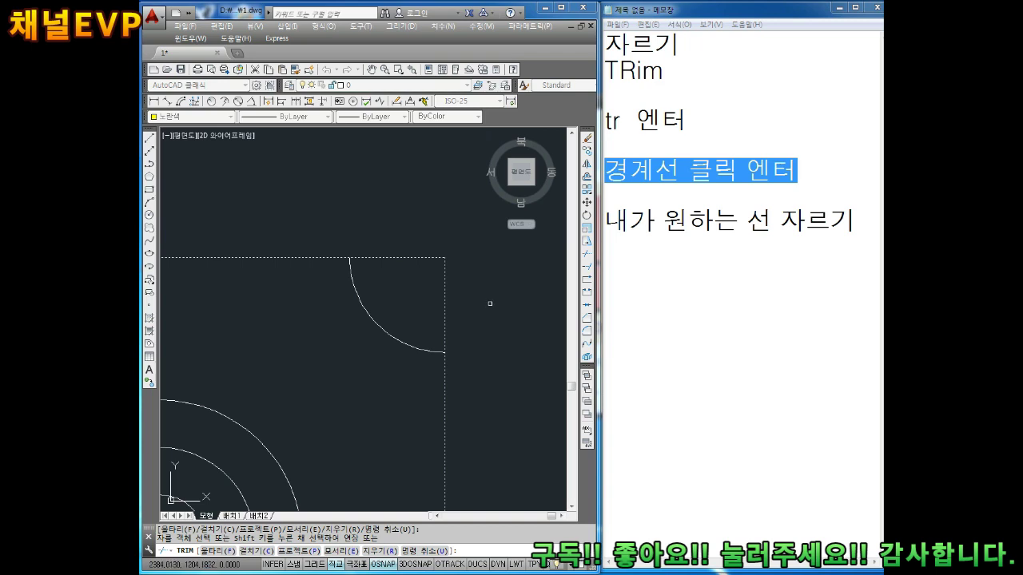
click(466, 229)
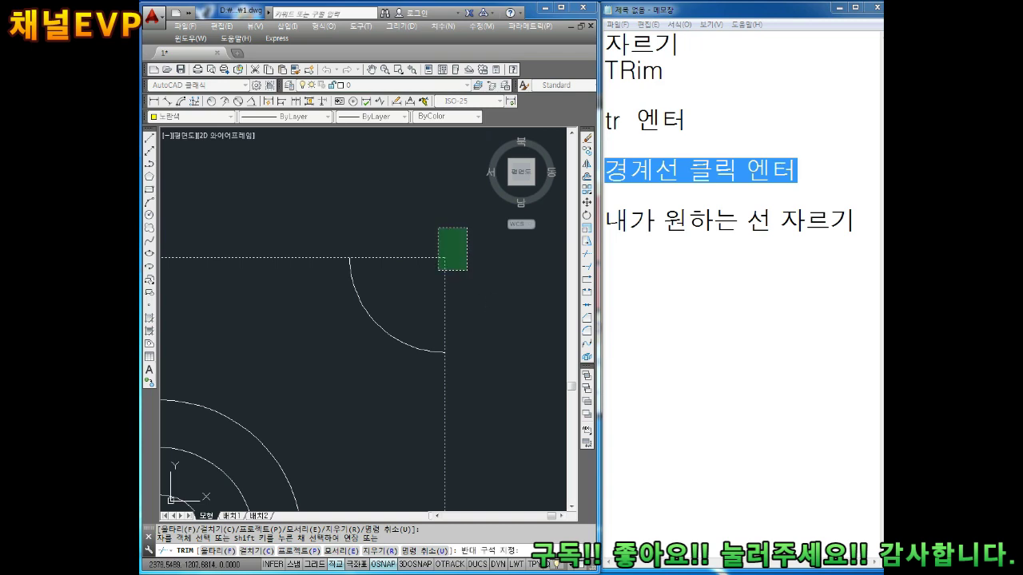
click(417, 291)
click(471, 220)
click(417, 289)
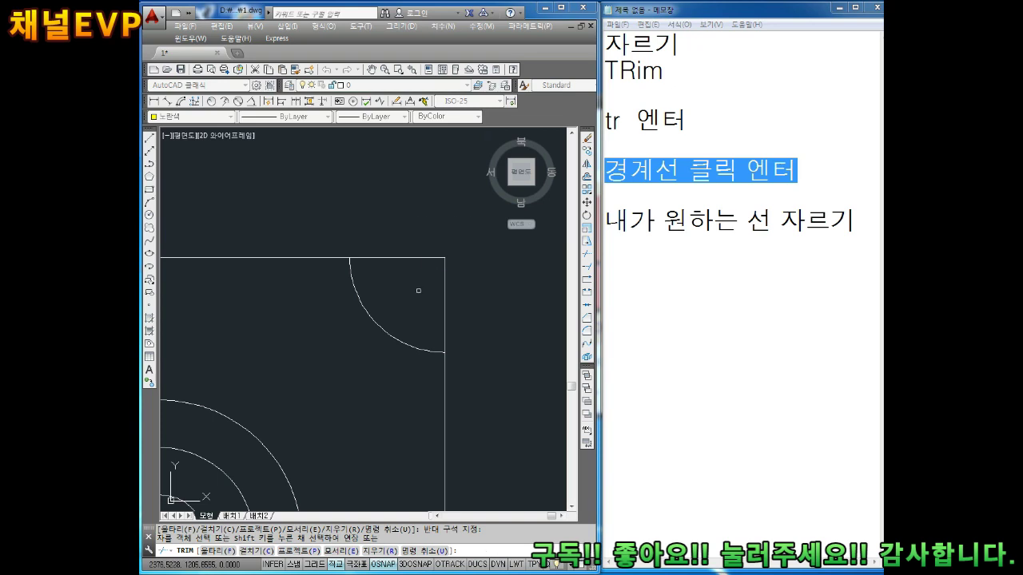
key(Escape)
click(652, 277)
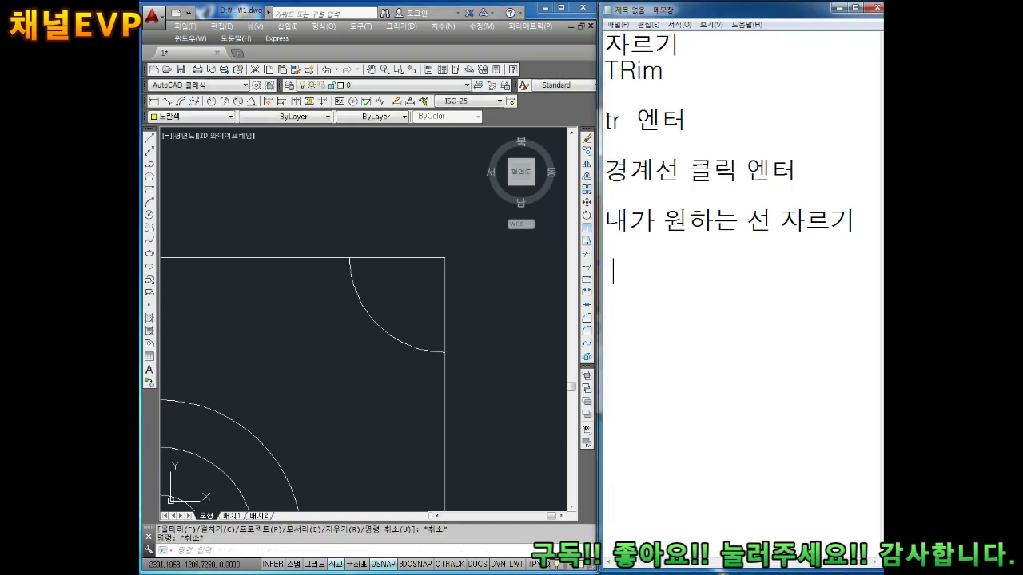
- Add the note 'u 엔터', then undo the previous trim in the drawing
text(udp)
key(BackSpace)
key(BackSpace)
text(엔)
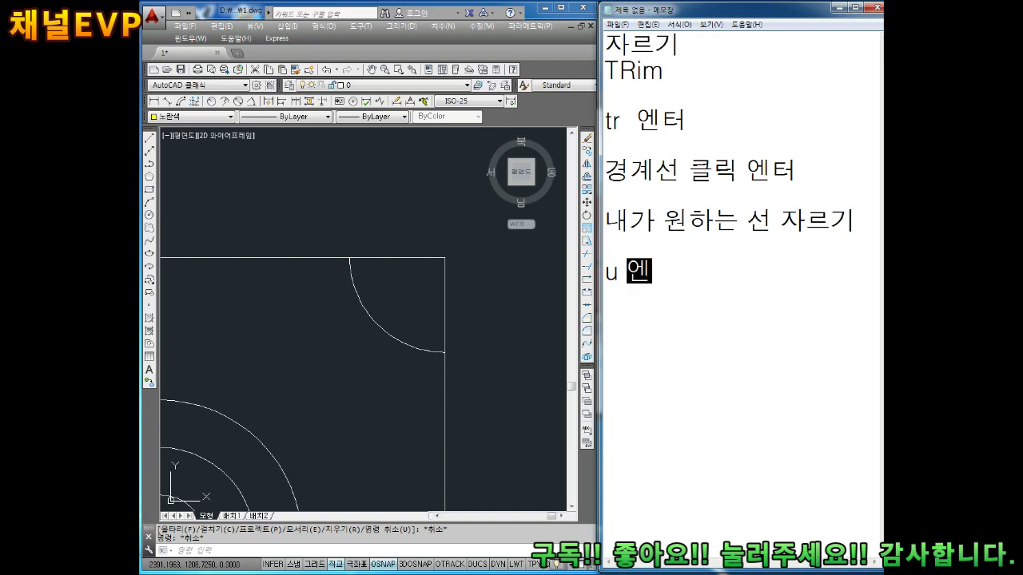
text(터)
key(Return)
click(484, 348)
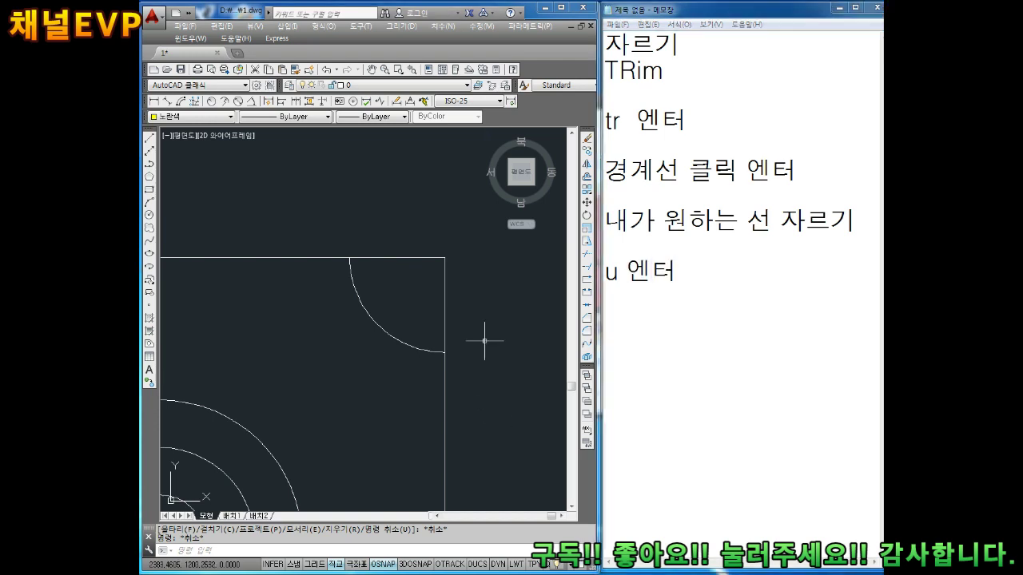
text(u)
key(Return)
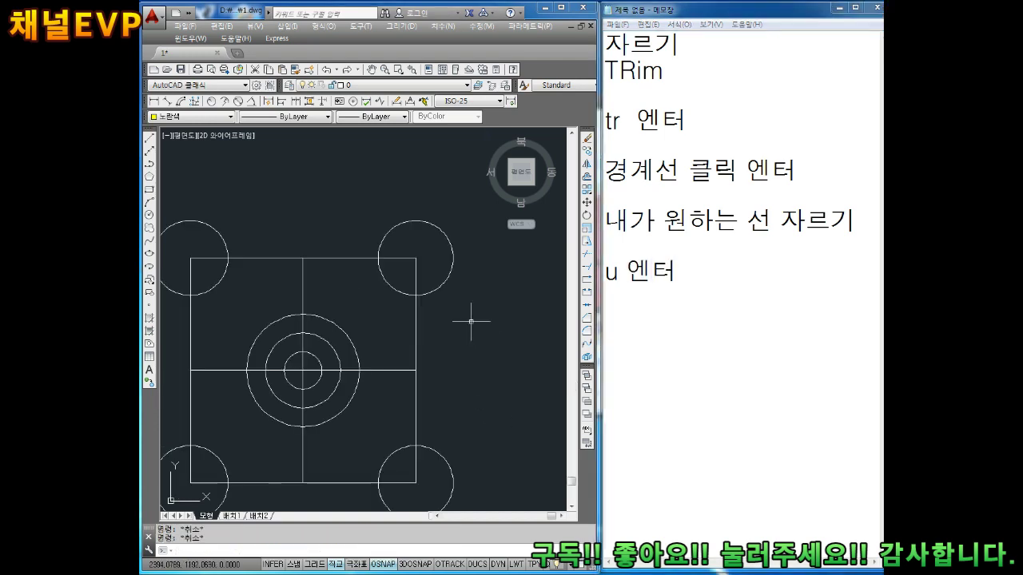
- Restart TRIM and pick the square's right and top edges as cutting edges
text(tr)
key(Return)
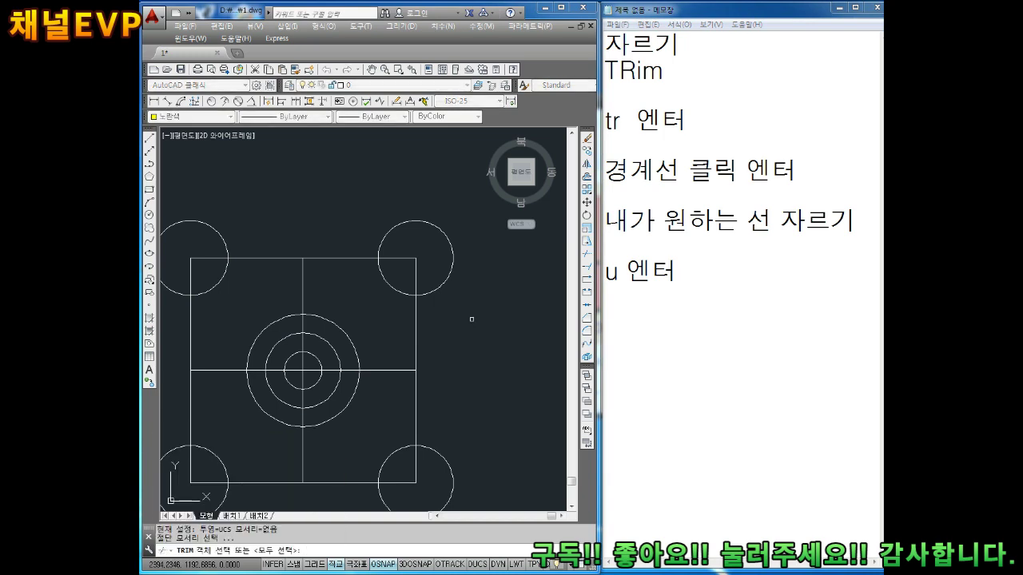
scroll(426, 246, up, 4)
click(427, 286)
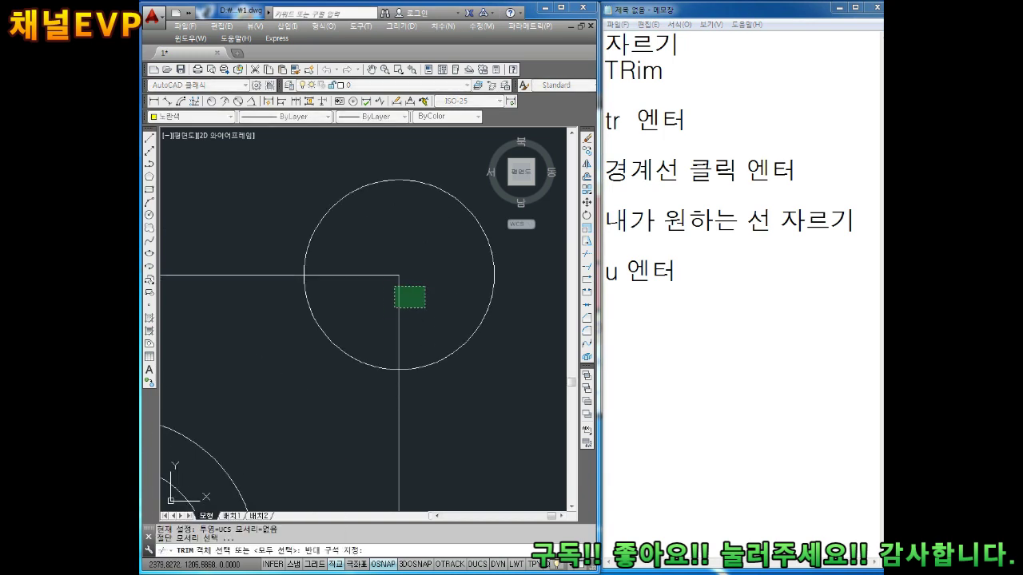
click(393, 309)
click(386, 294)
click(354, 262)
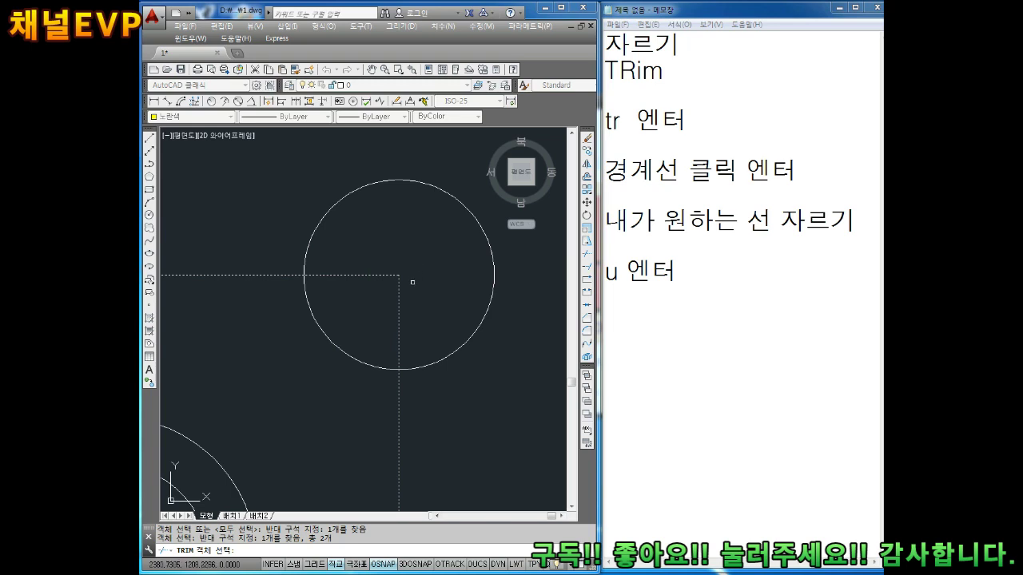
key(Return)
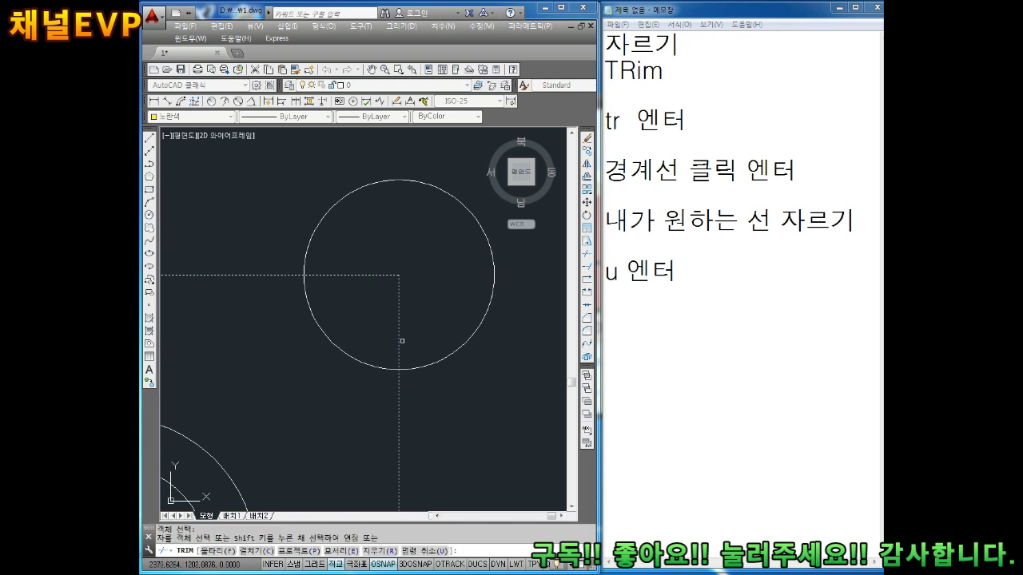
- Trim the corner circle outside the square, then undo that trim with u
click(429, 183)
middle_drag(410, 343, 411, 323)
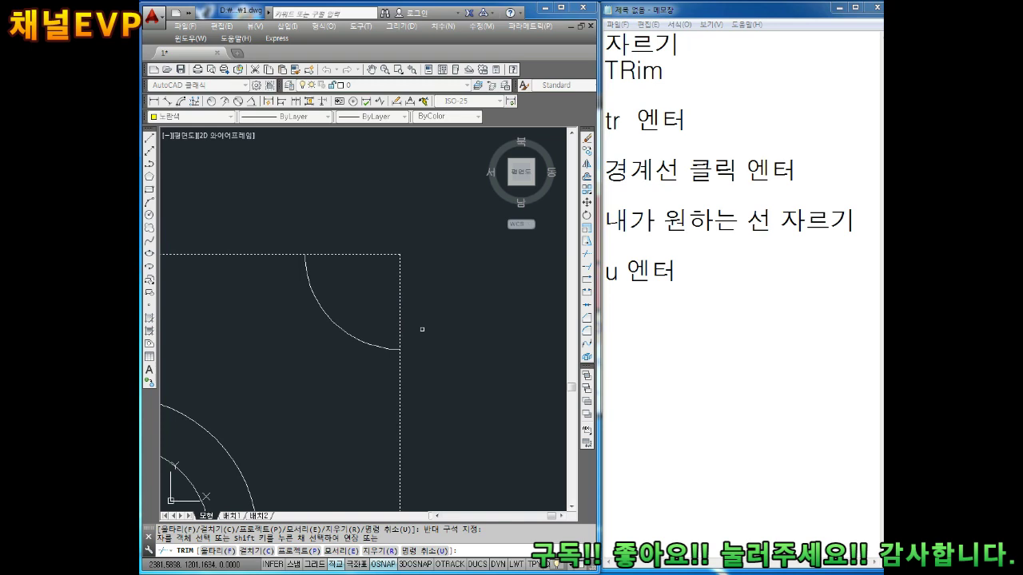
key(Return)
text(u)
key(Return)
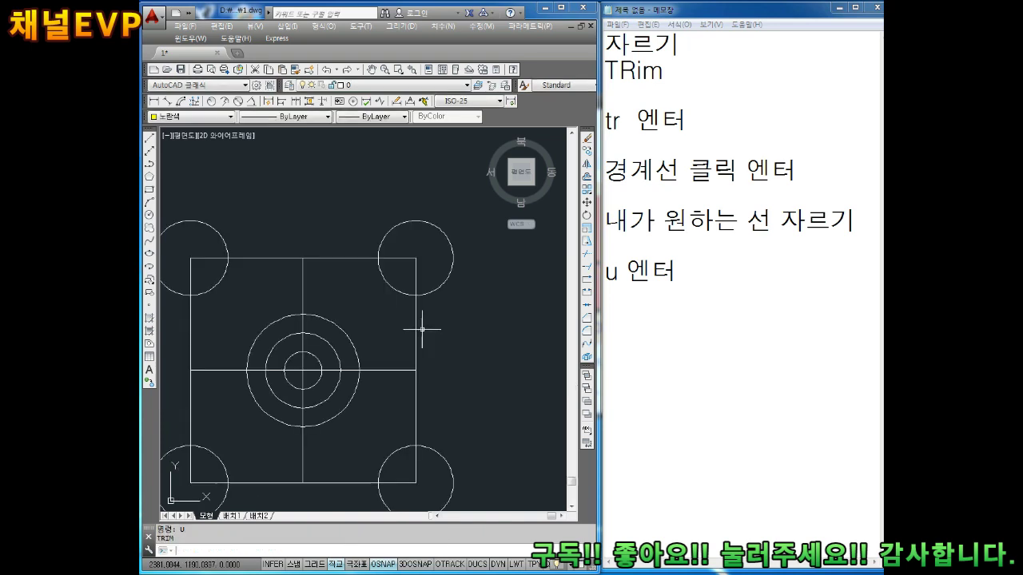
key(Escape)
key(Escape)
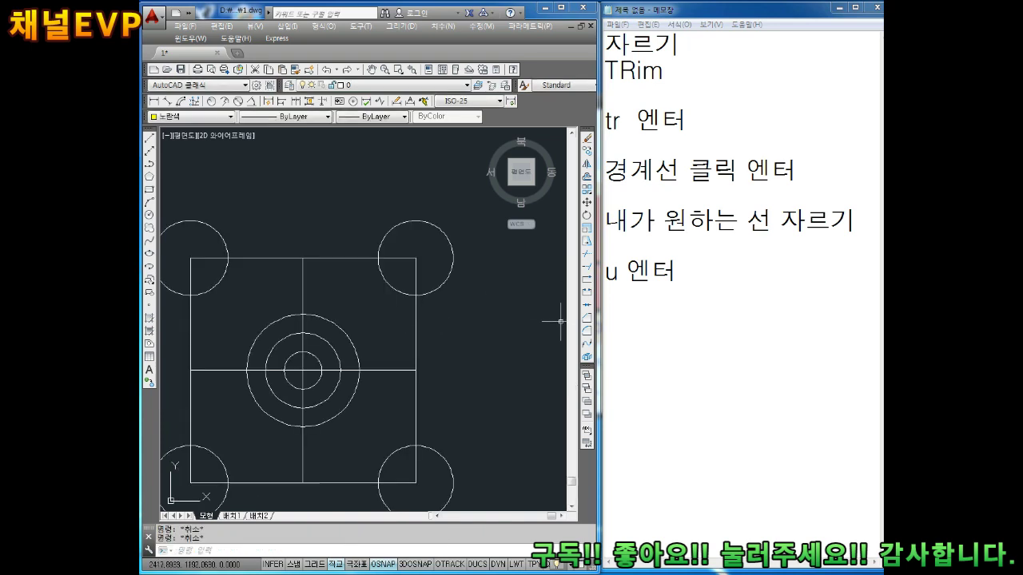
- In Notepad, type 'tr 엔터' with a '------------' divider line above it
scroll(554, 320, down, 2)
click(651, 335)
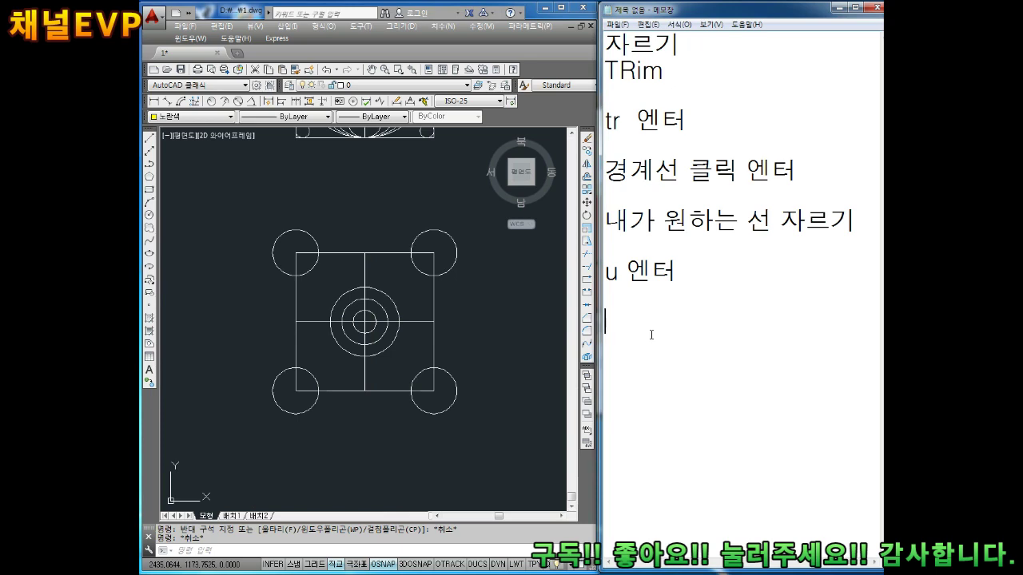
text(ㅅ)
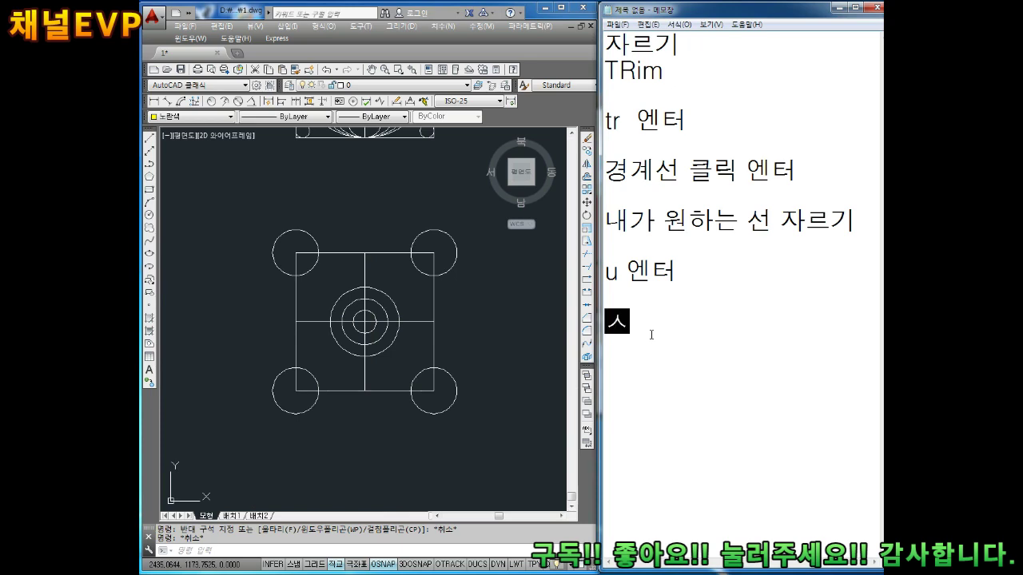
key(BackSpace)
text(tr)
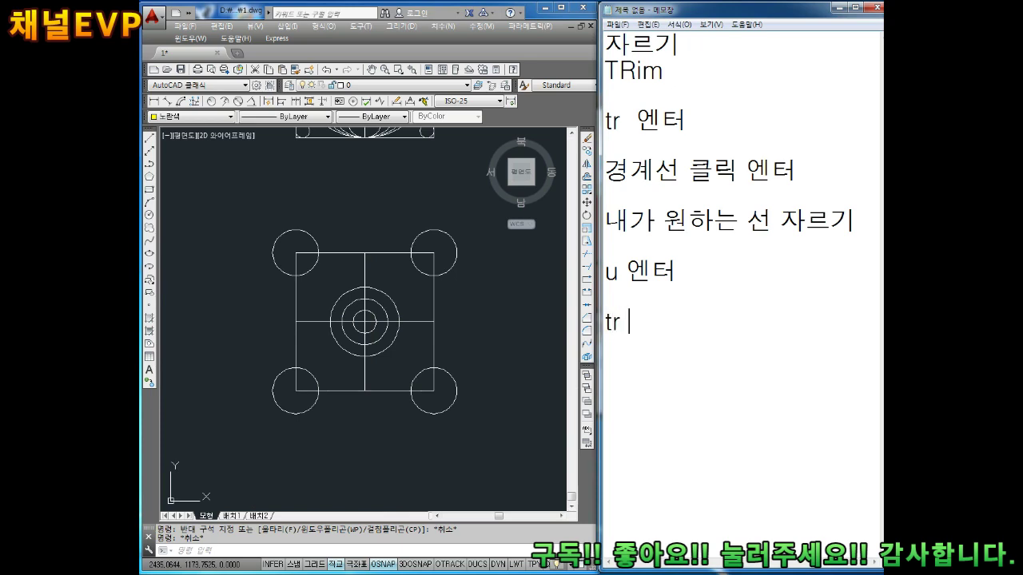
text(dp)
key(BackSpace)
key(BackSpace)
text(엔)
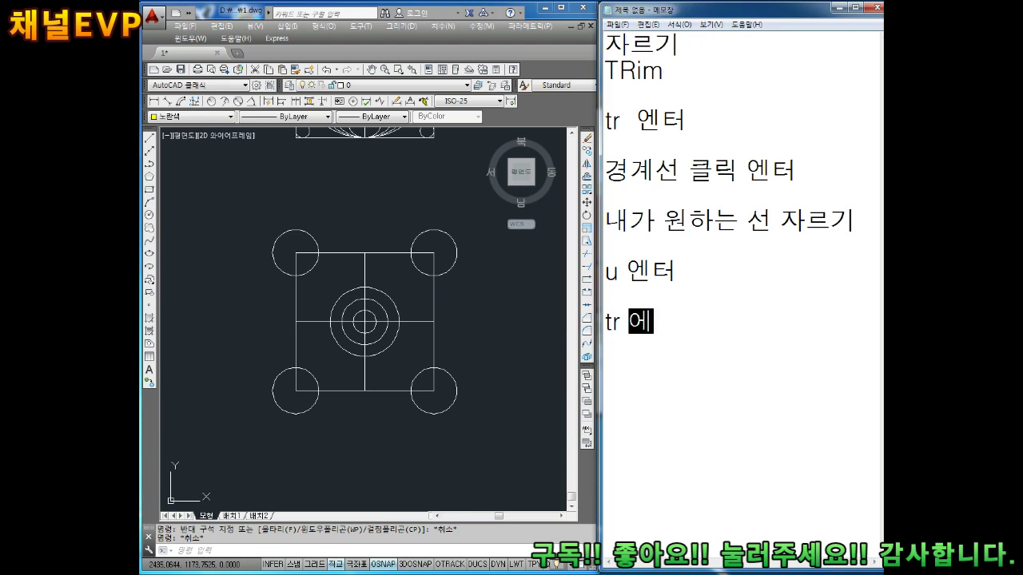
text(터)
key(Up)
key(Up)
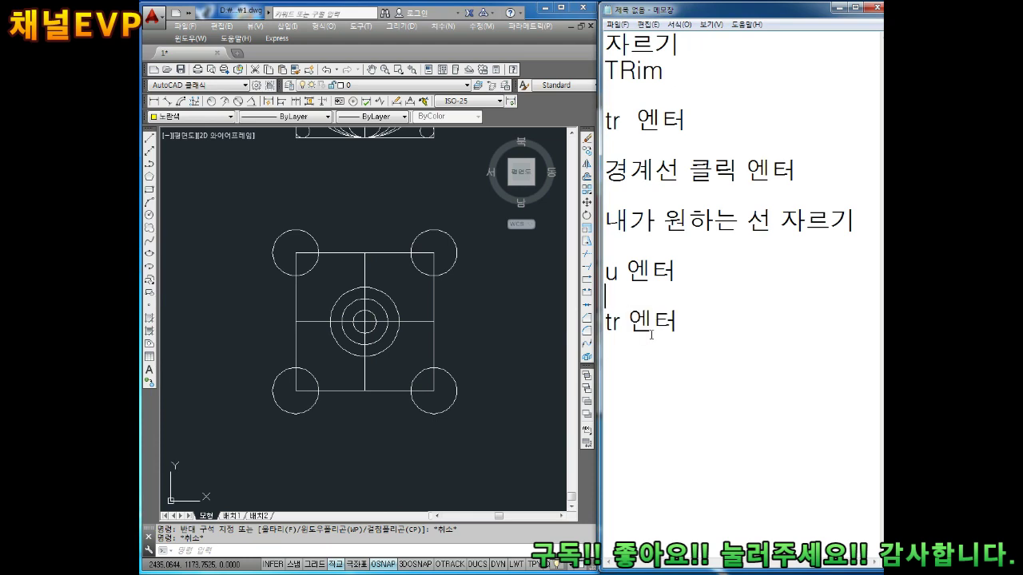
text(------------)
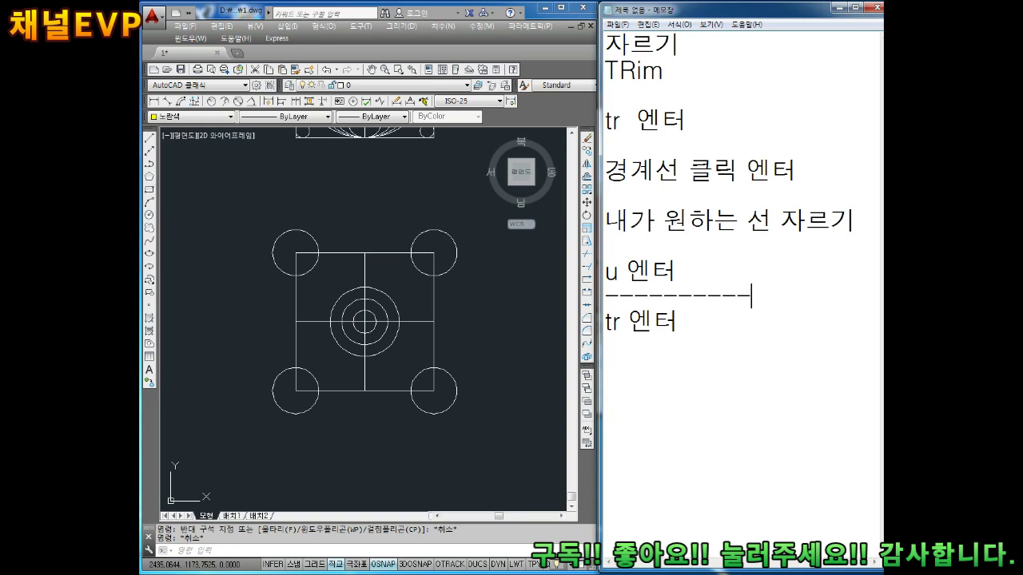
key(Down)
key(Down)
- Add the lines '엔터' and '내가 원하는 선 자르기', then return to the drawing
text(엔터)
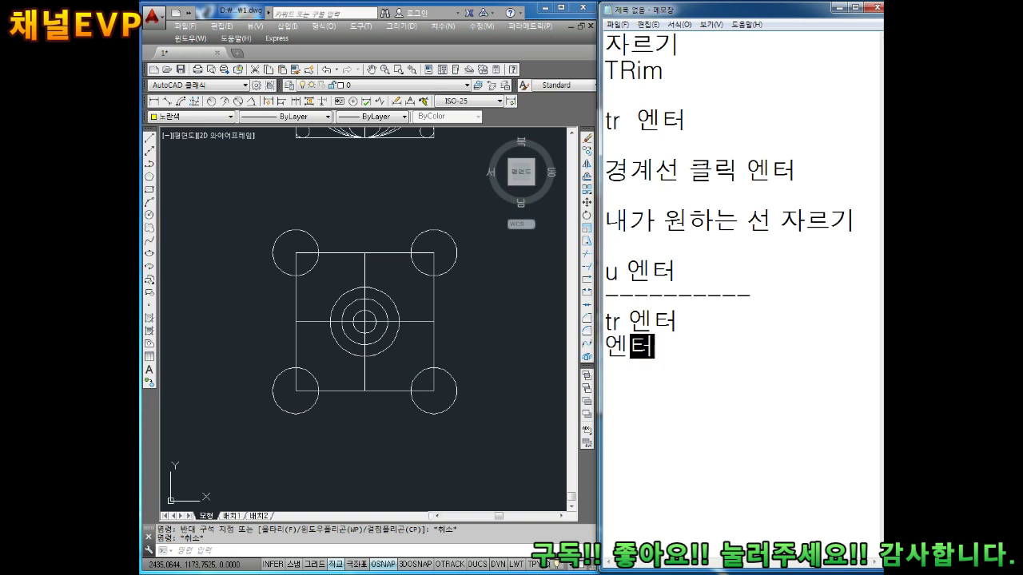
key(Left)
key(Return)
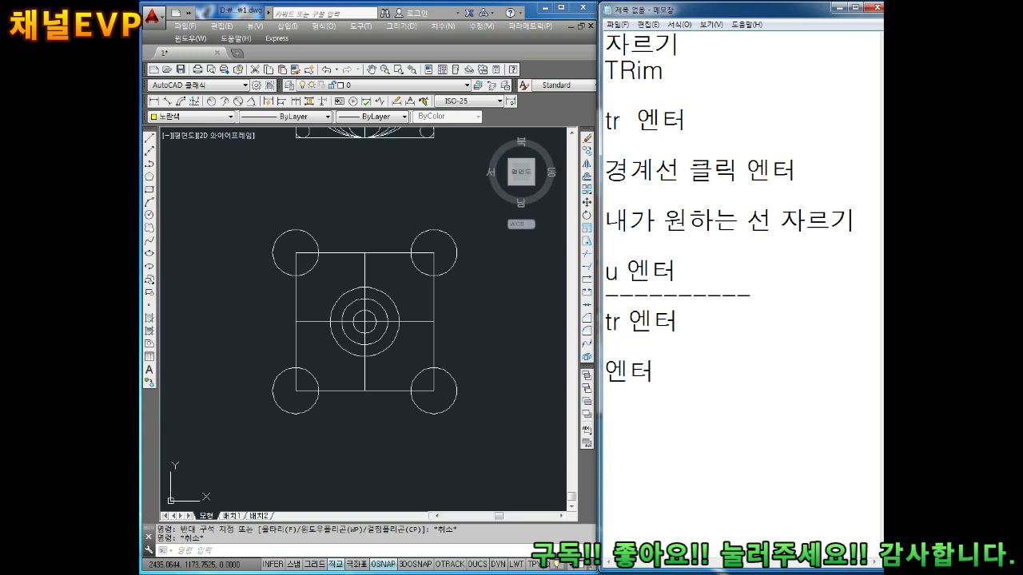
click(678, 439)
key(Return)
text(자르)
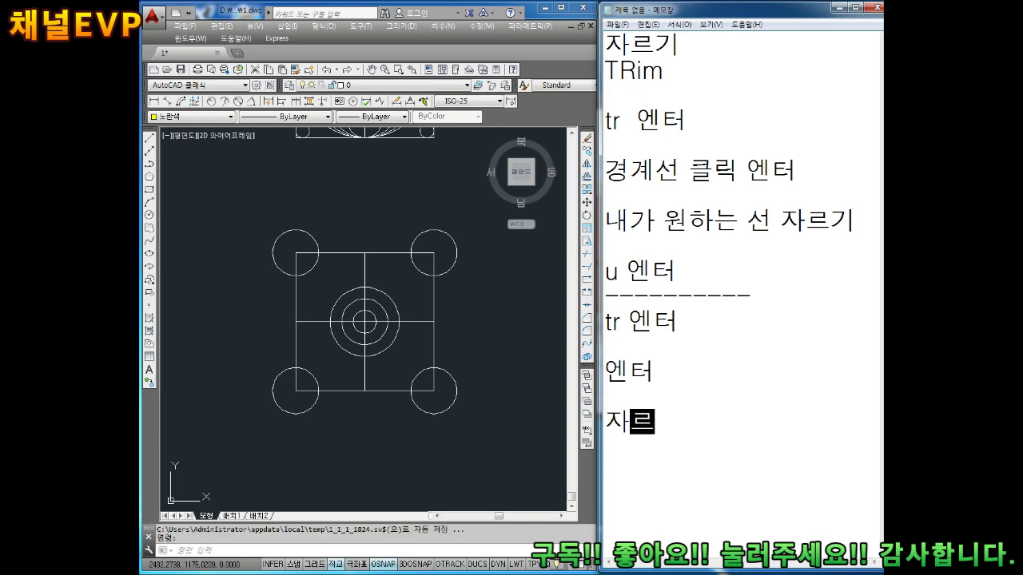
key(BackSpace)
key(BackSpace)
text(내가 원하느)
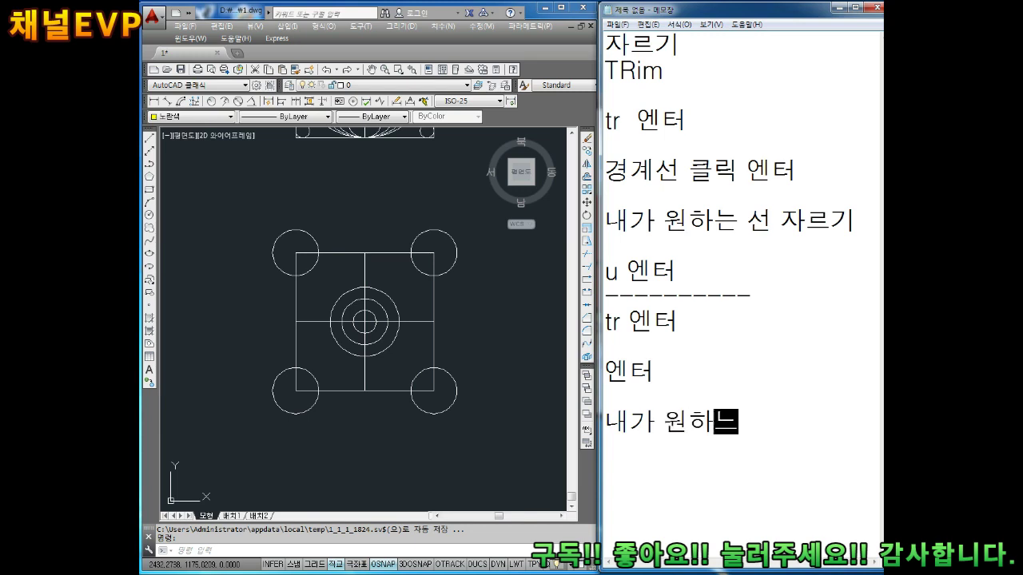
text(ㄴ 선 자르기)
key(Return)
text(₩)
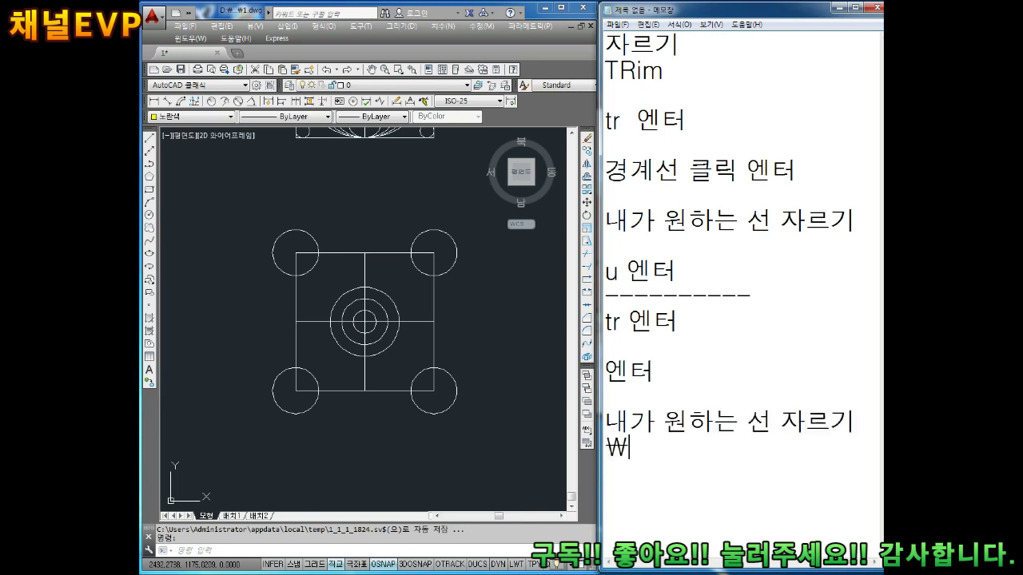
key(BackSpace)
click(525, 365)
key(Escape)
key(Escape)
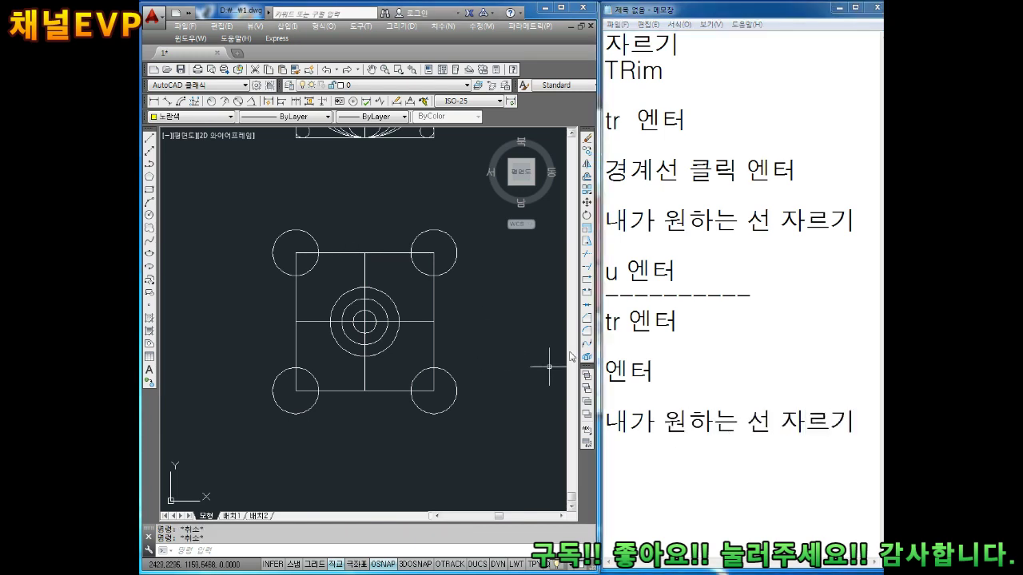
- Run TRIM on all objects and cut the top-left arc, center lines, and bottom-right arc
text(tr)
key(Return)
key(Return)
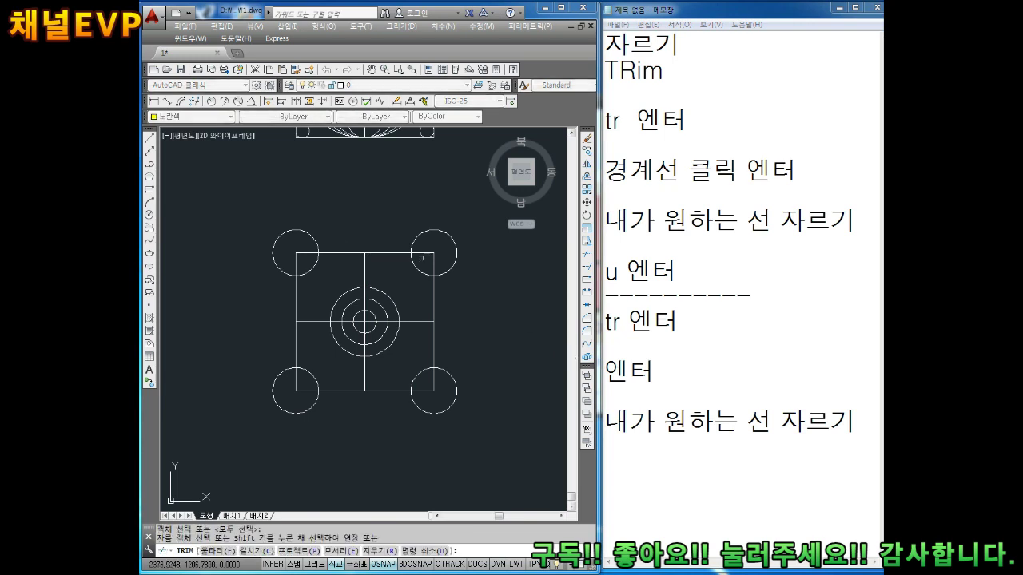
scroll(416, 256, up, 2)
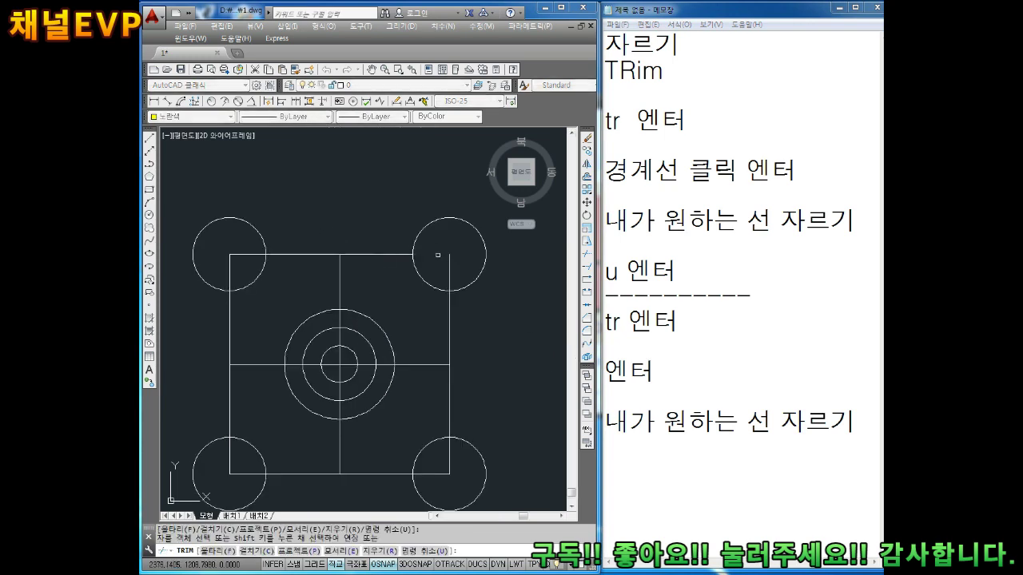
click(250, 283)
scroll(383, 349, up, 2)
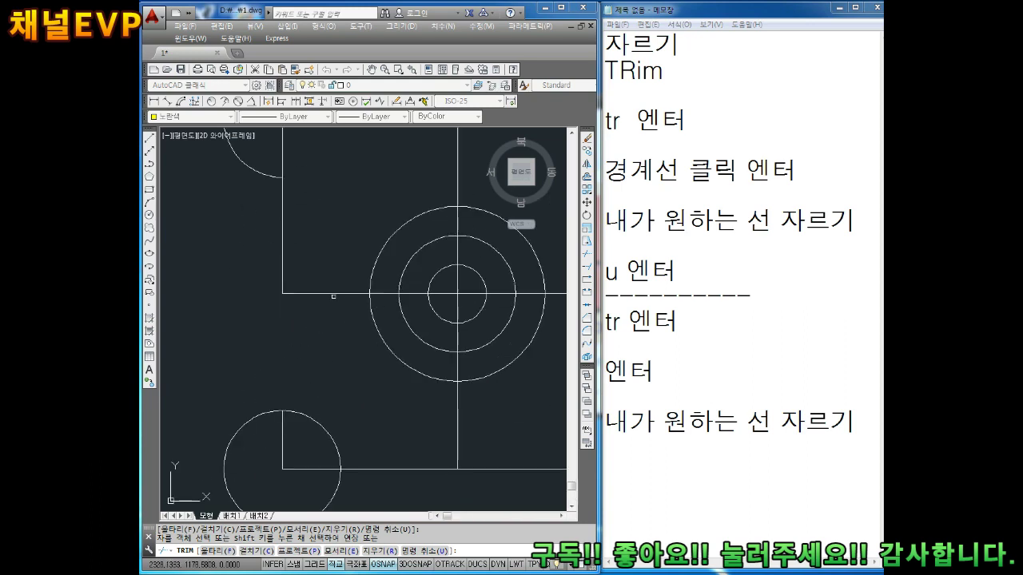
scroll(333, 296, down, 2)
click(403, 234)
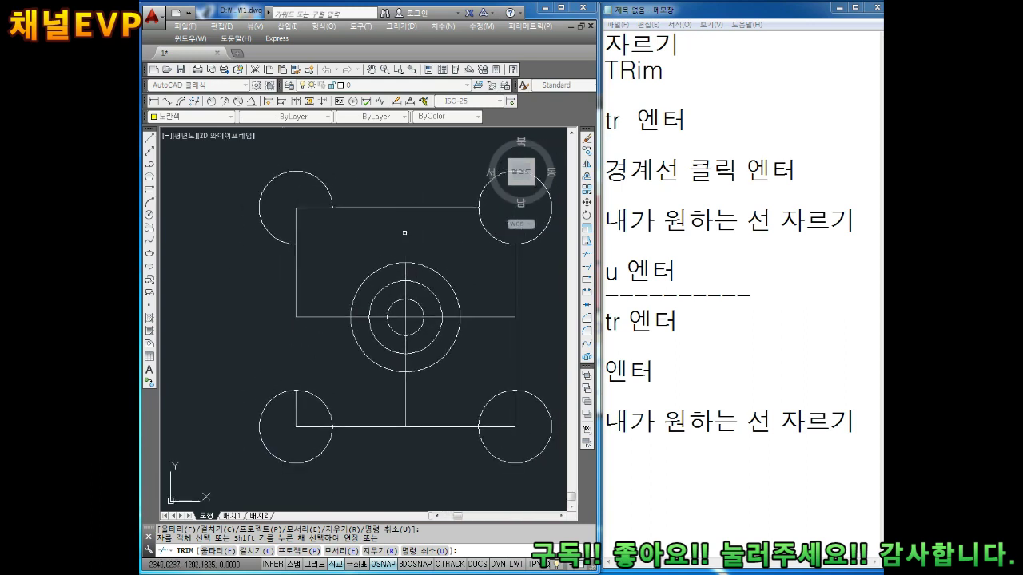
click(485, 318)
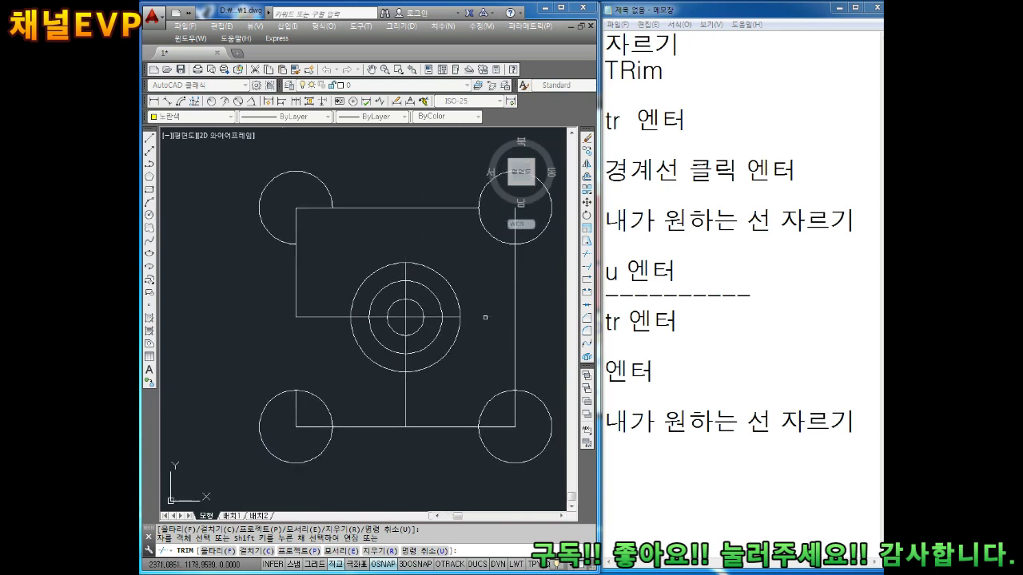
click(486, 401)
click(494, 409)
scroll(396, 355, down, 1)
scroll(395, 354, down, 1)
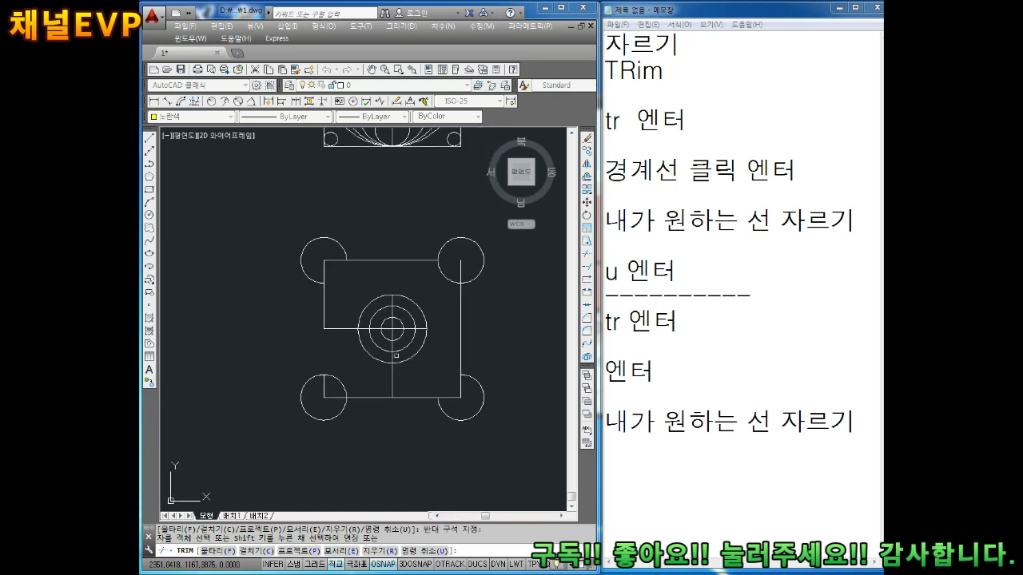
- Undo those trims with u three times and cancel the unfinished TRIM
text(u)
key(Return)
text(u)
key(Return)
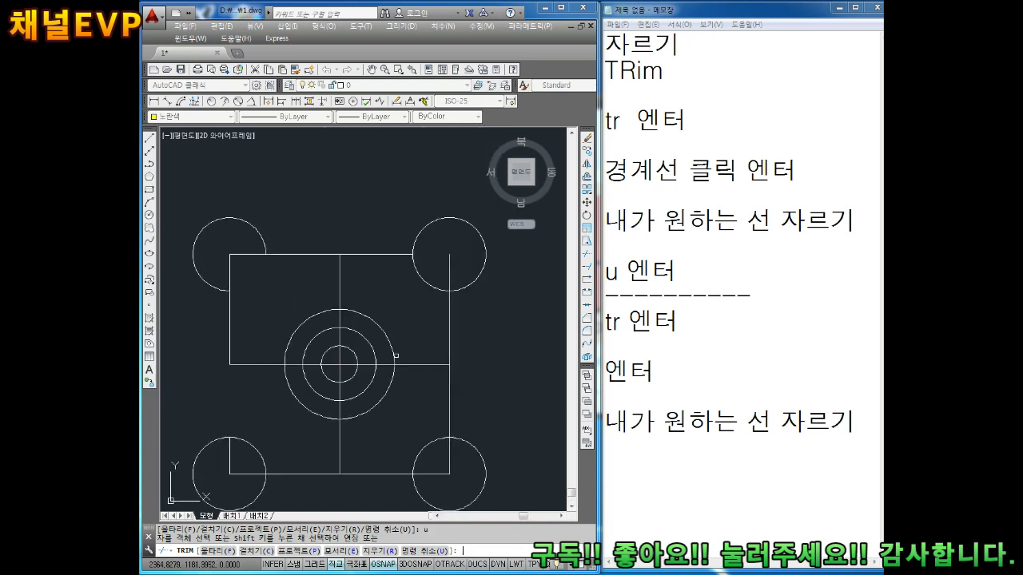
text(u)
key(Return)
scroll(395, 354, down, 2)
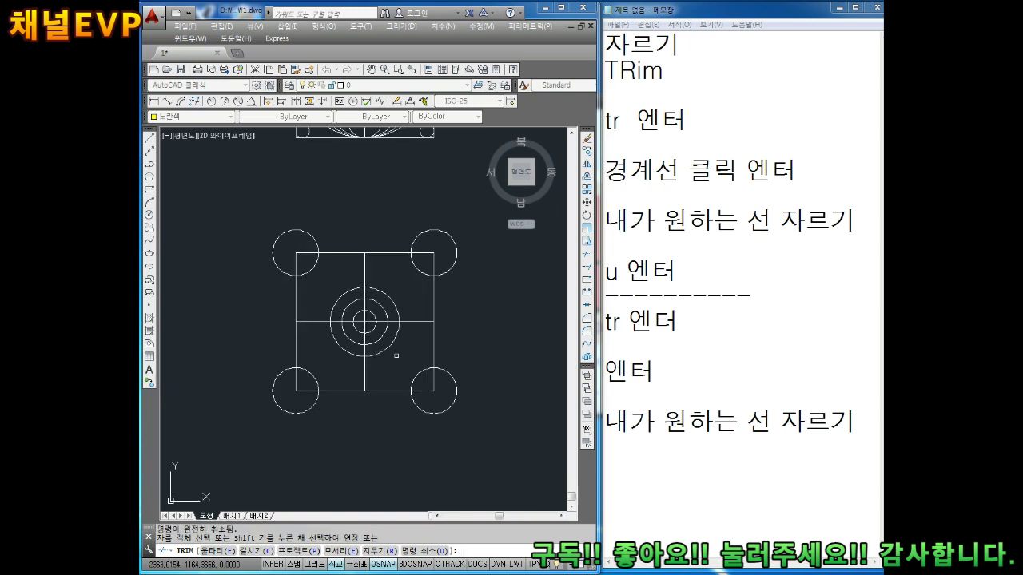
scroll(326, 342, up, 1)
scroll(418, 359, down, 1)
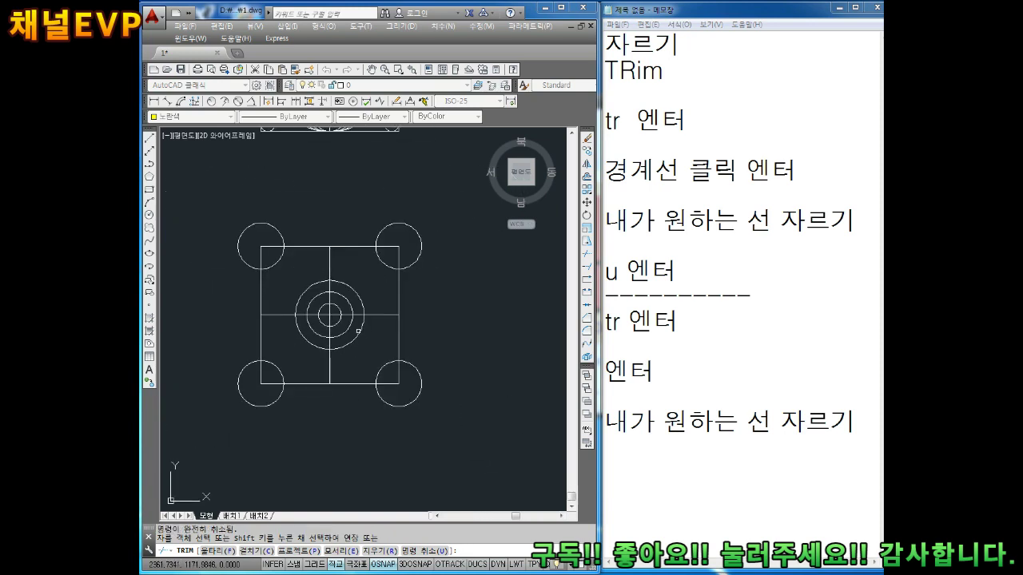
scroll(479, 391, down, 1)
scroll(399, 358, up, 1)
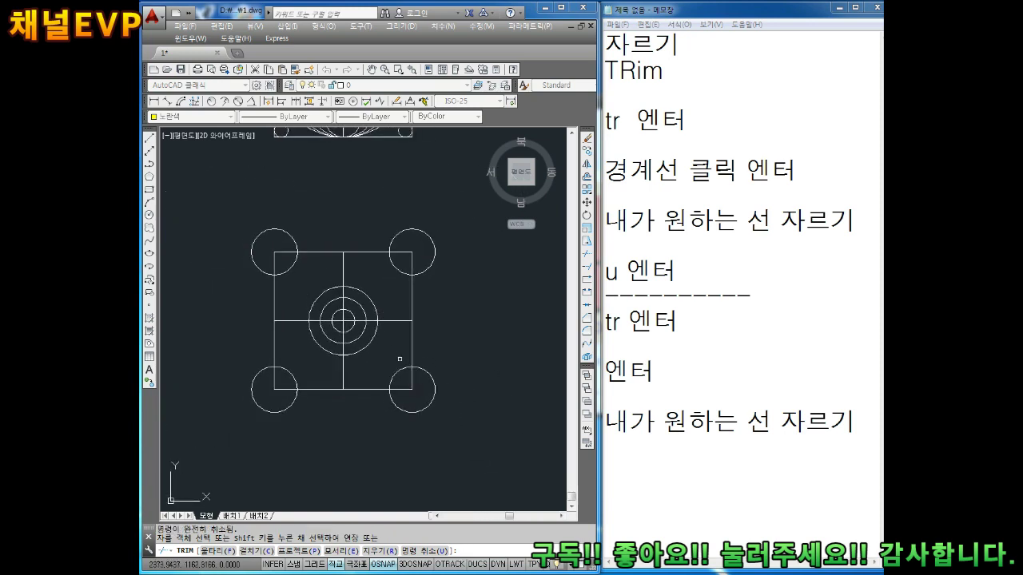
key(Escape)
key(Escape)
scroll(480, 399, down, 2)
scroll(473, 314, up, 2)
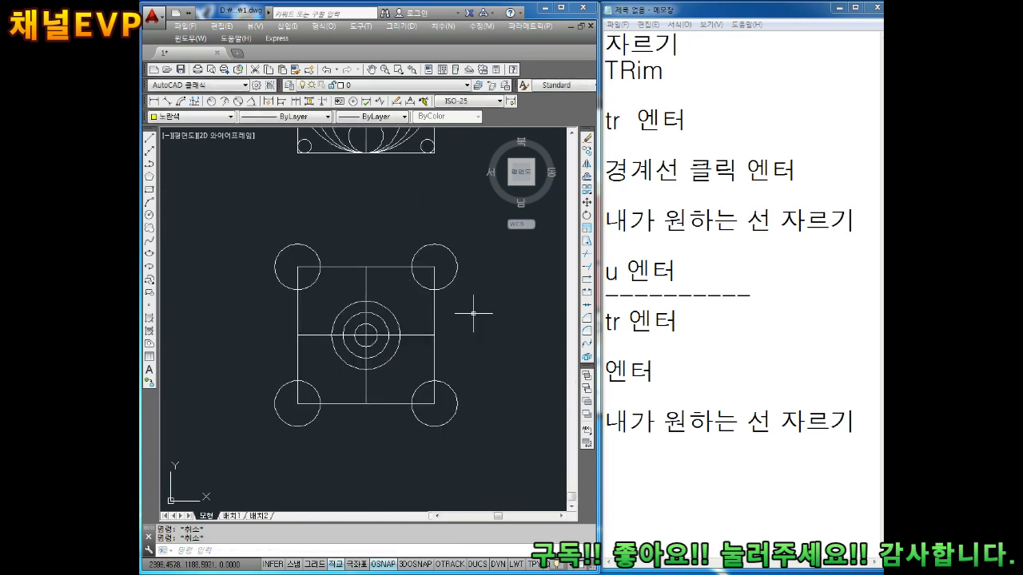
- Start TRIM and cut away the outer parts of all four corner circles
text(tr)
key(Return)
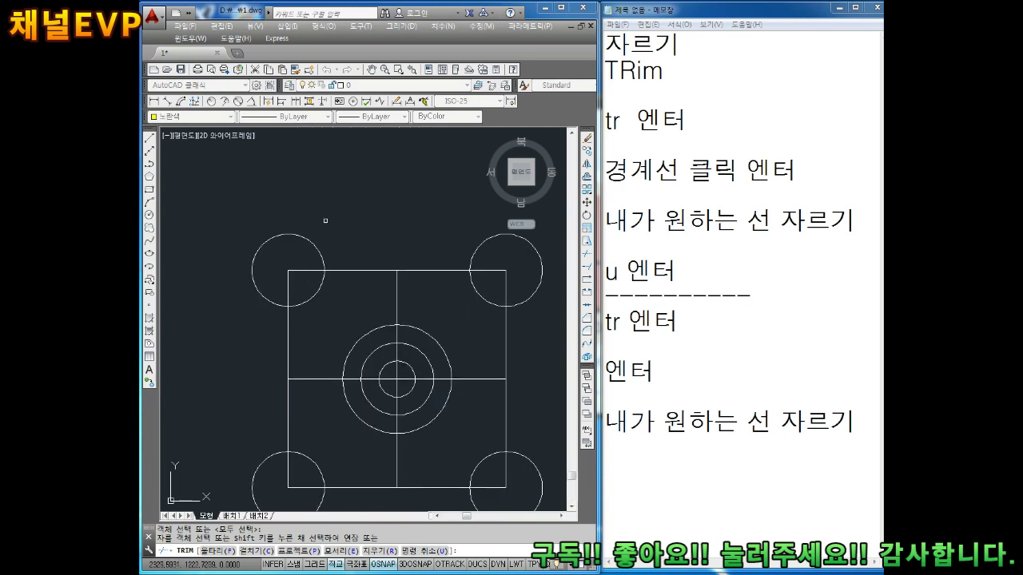
drag(326, 223, 287, 250)
scroll(324, 267, up, 2)
middle_drag(398, 246, 328, 246)
drag(480, 244, 448, 288)
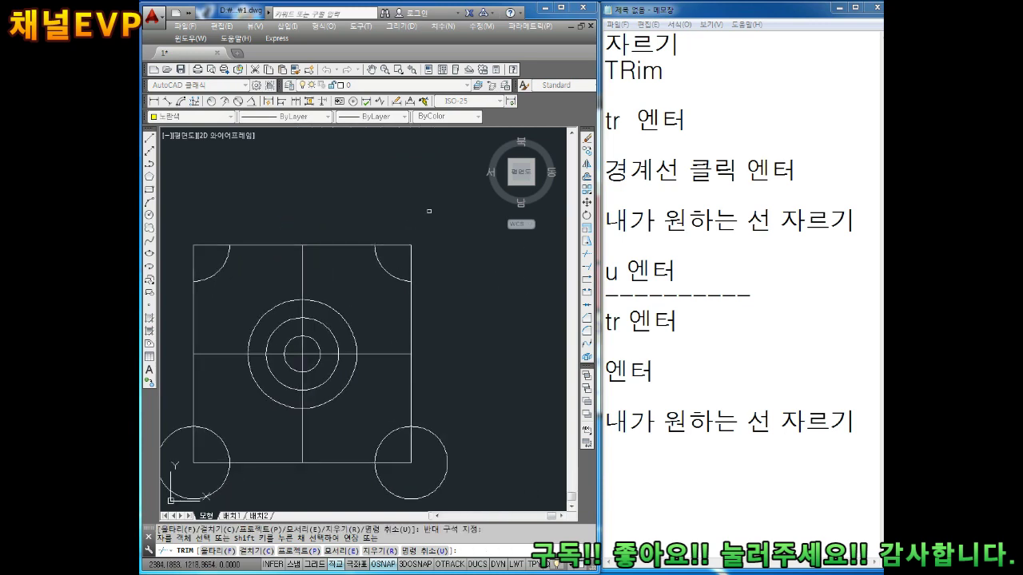
middle_drag(447, 288, 448, 219)
drag(463, 360, 455, 403)
drag(257, 473, 196, 430)
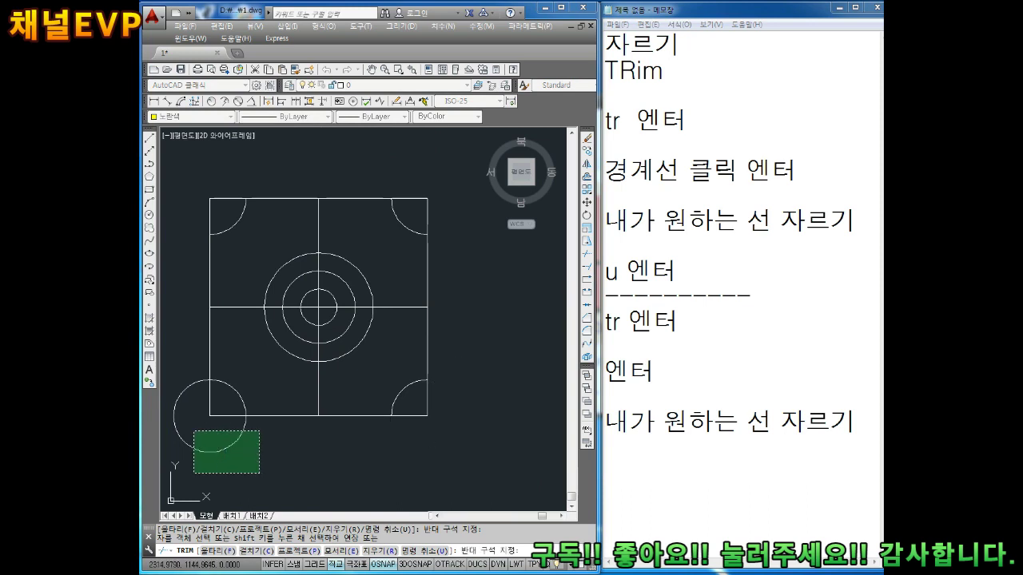
middle_drag(228, 413, 287, 427)
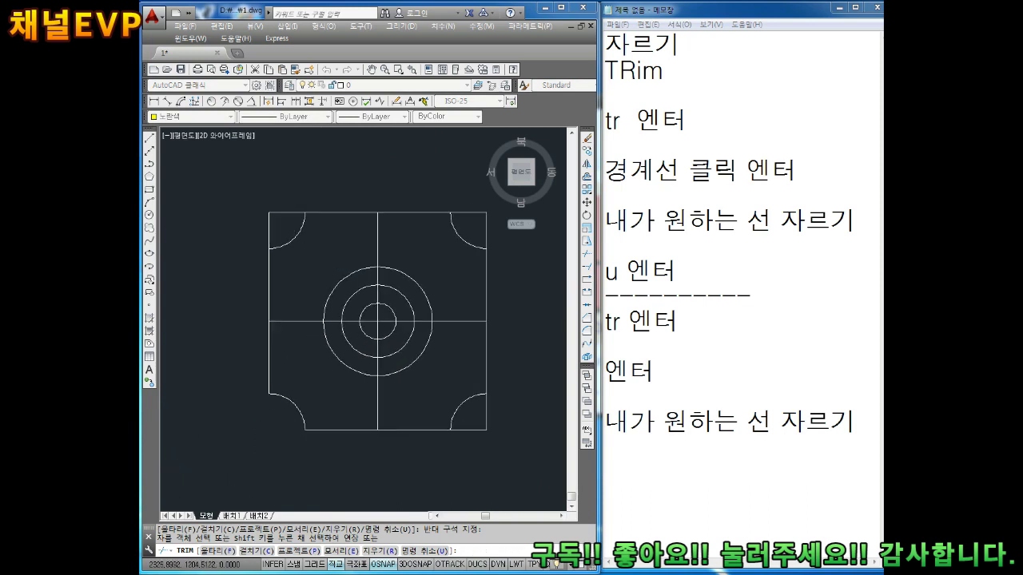
- Cut the square's corner lying inside the top-right circle
scroll(294, 228, up, 4)
scroll(313, 250, down, 3)
scroll(330, 262, down, 2)
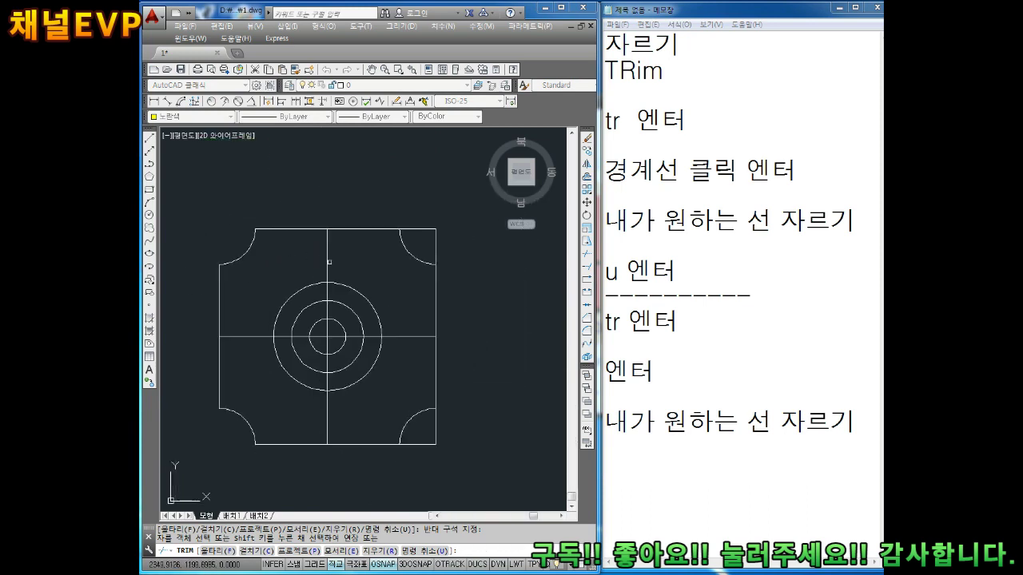
drag(452, 209, 440, 267)
middle_drag(316, 283, 341, 275)
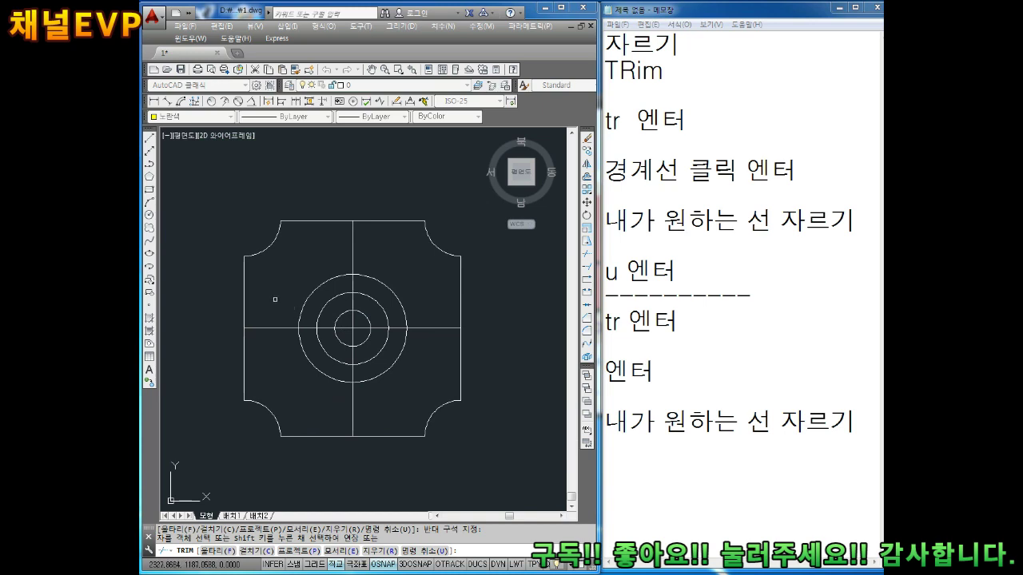
scroll(313, 304, up, 2)
- Trim the outer ring's top-left and bottom-right quarters and the vertical centre-line pieces inside the rings
click(314, 283)
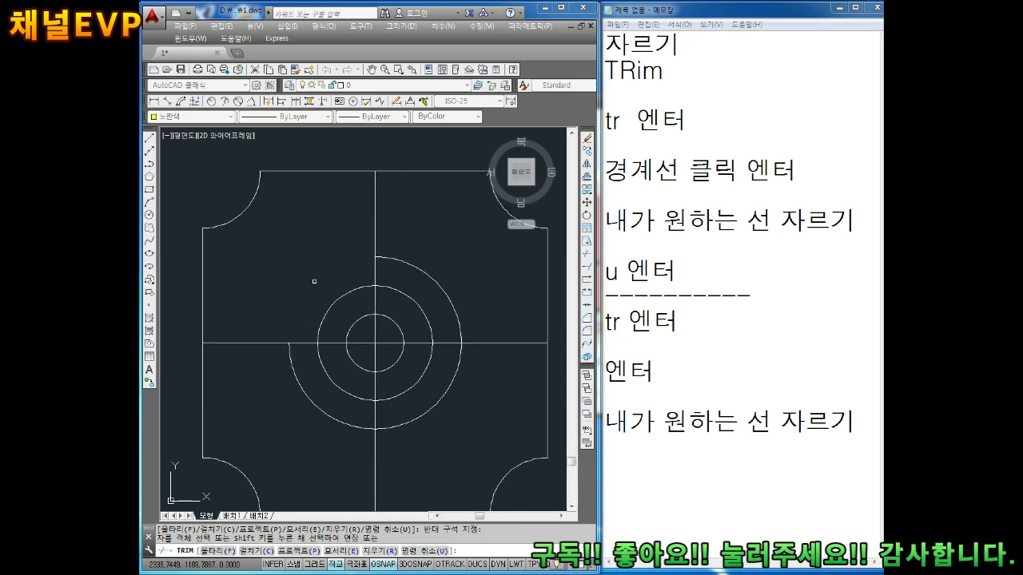
click(430, 409)
click(374, 270)
click(373, 301)
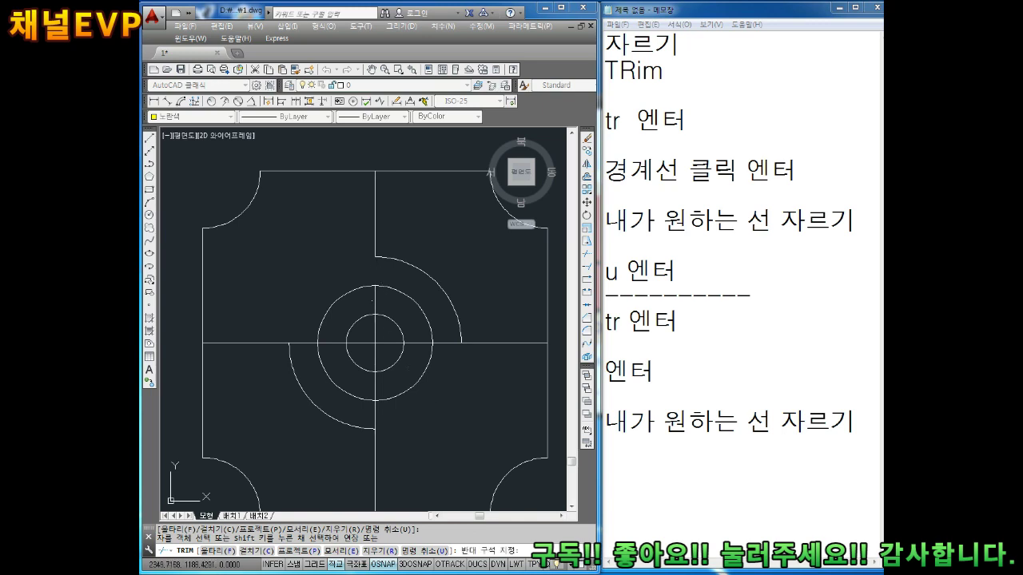
click(377, 308)
click(375, 329)
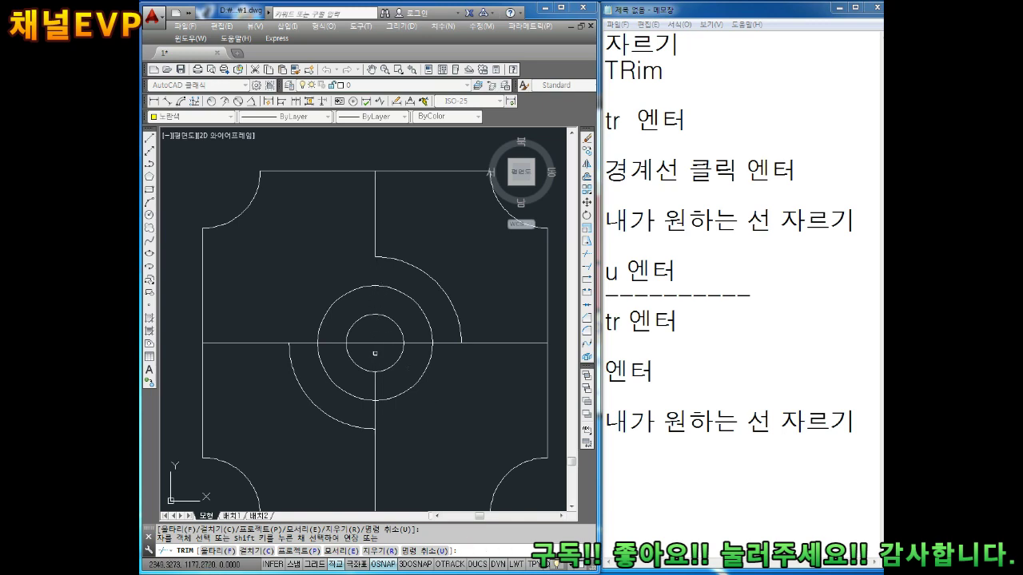
- Trim the centre-line piece below the inner circle and the horizontal pieces inside the outer ring, then end the trim
click(376, 389)
click(366, 385)
click(449, 343)
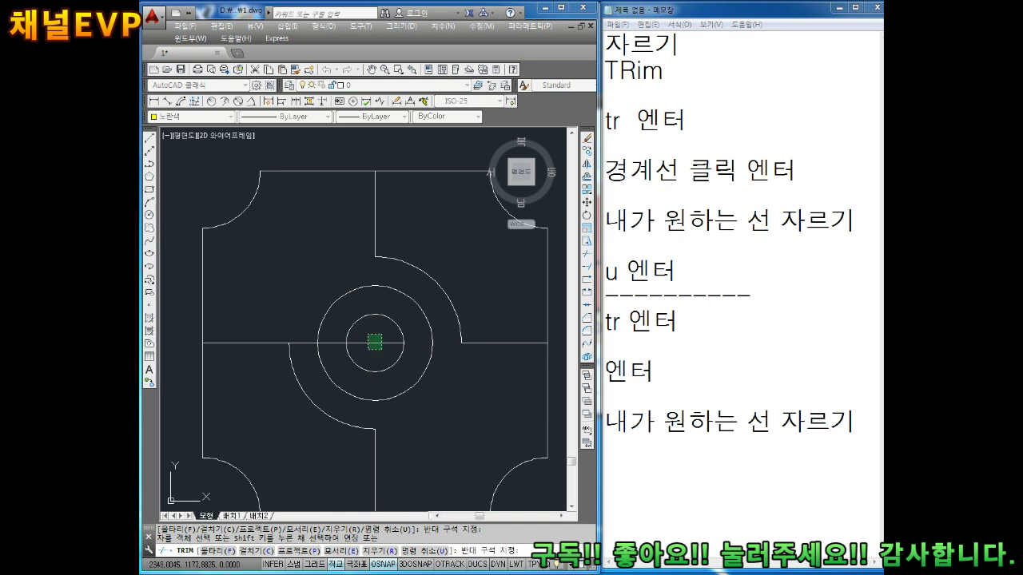
click(372, 343)
click(334, 343)
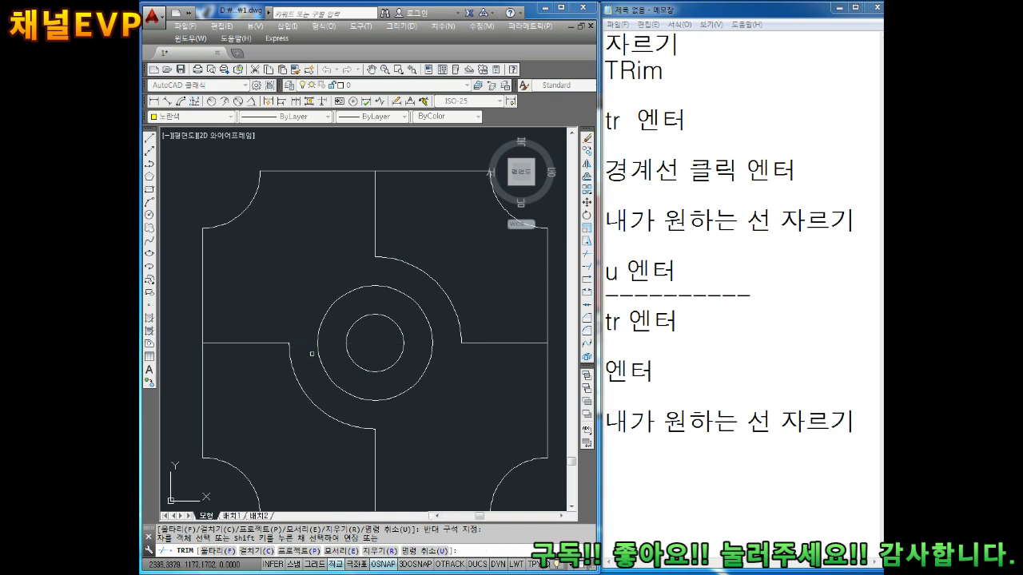
scroll(321, 315, down, 3)
scroll(368, 334, up, 2)
scroll(376, 336, up, 1)
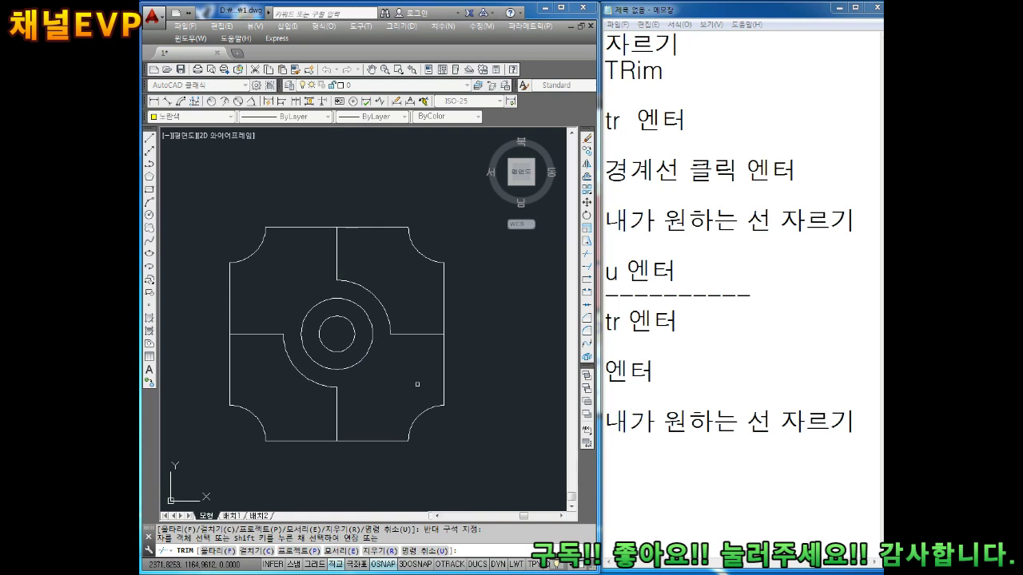
key(Escape)
key(Escape)
- Start TR again and use a crossing window to trim the upper drawing's top-left corner circle into a rounded corner
text(tr)
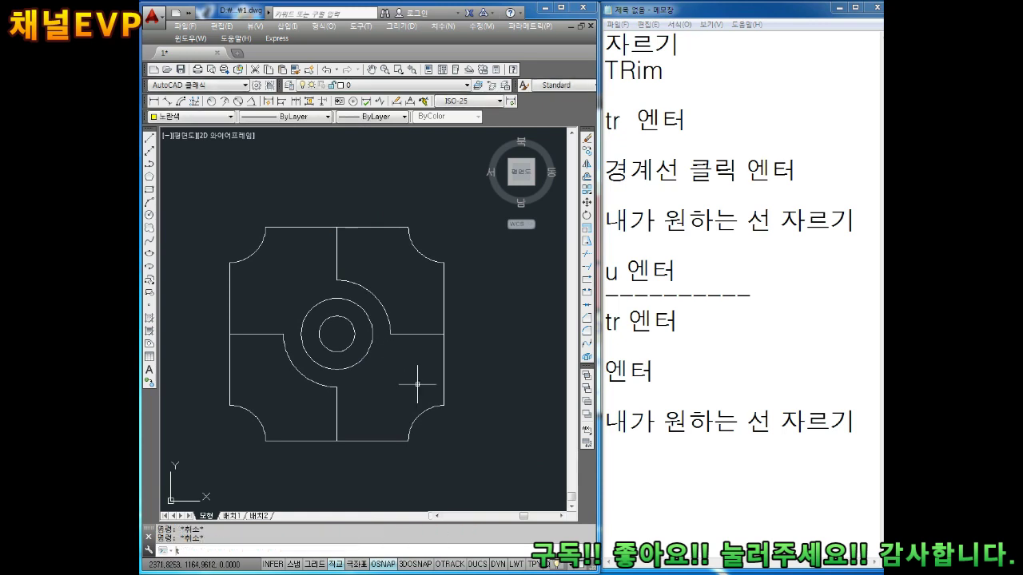
key(Return)
key(Return)
scroll(336, 480, down, 3)
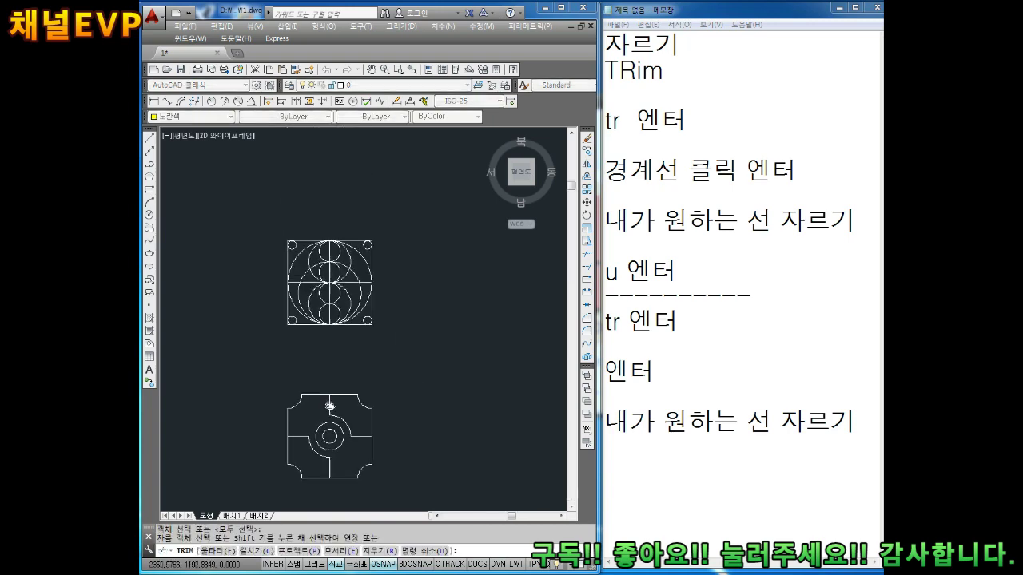
scroll(340, 240, up, 3)
scroll(328, 216, up, 2)
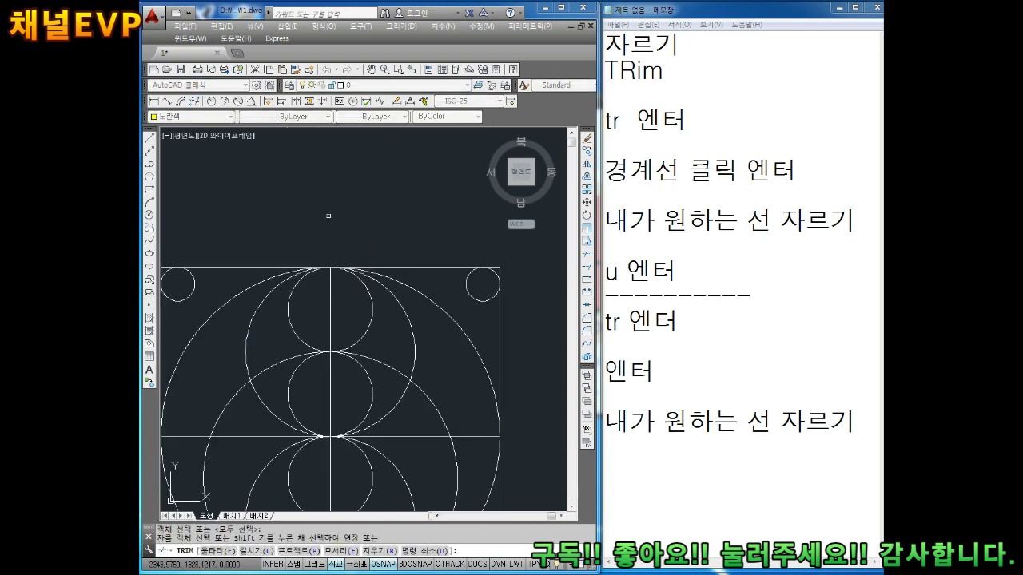
scroll(164, 273, up, 3)
scroll(274, 242, up, 3)
middle_drag(274, 242, 358, 263)
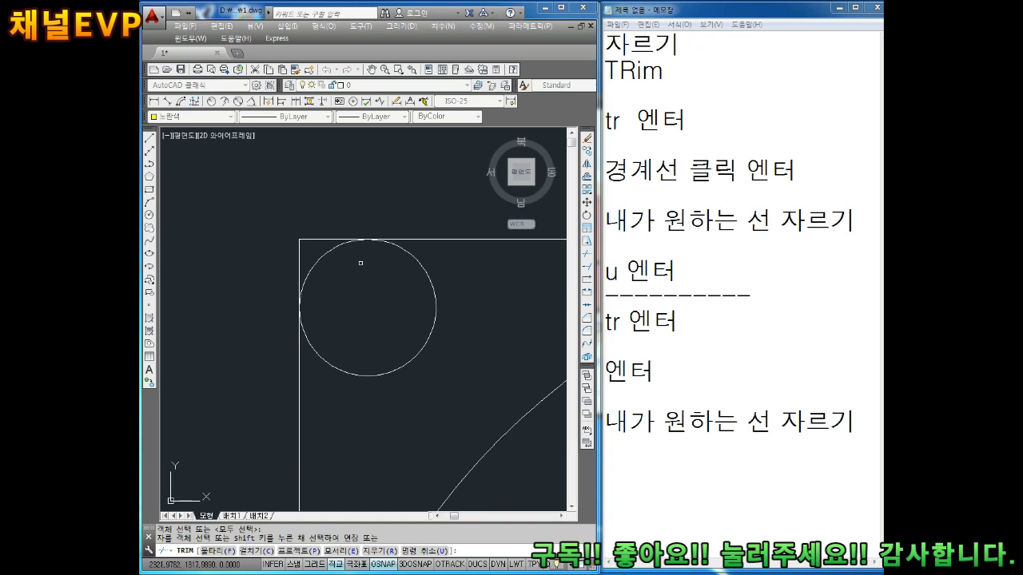
scroll(377, 240, up, 3)
click(299, 270)
scroll(298, 269, down, 3)
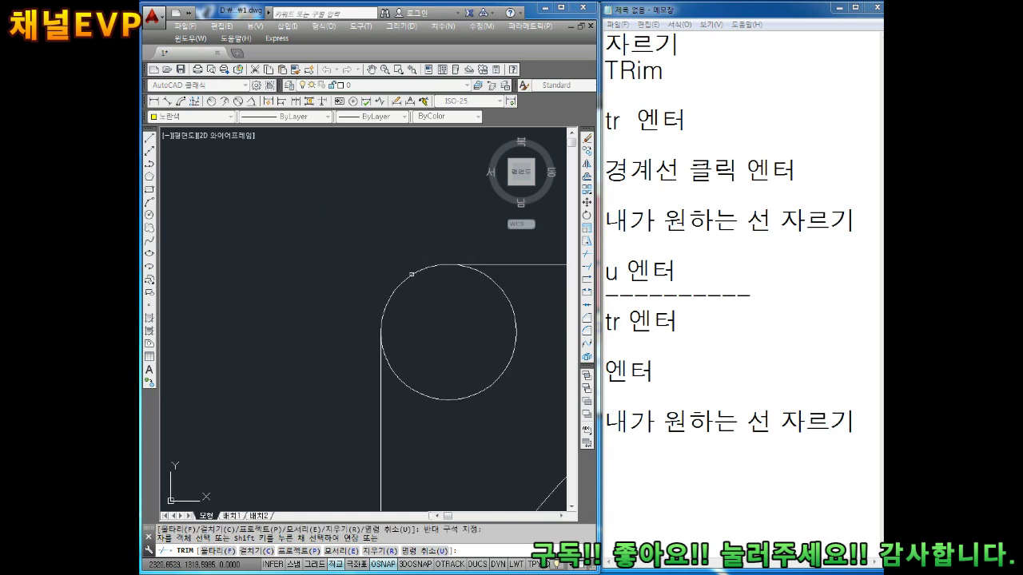
middle_drag(568, 371, 499, 321)
click(499, 320)
- Trim the upper drawing's top-right corner circle into a rounded corner with a crossing window
scroll(342, 250, up, 4)
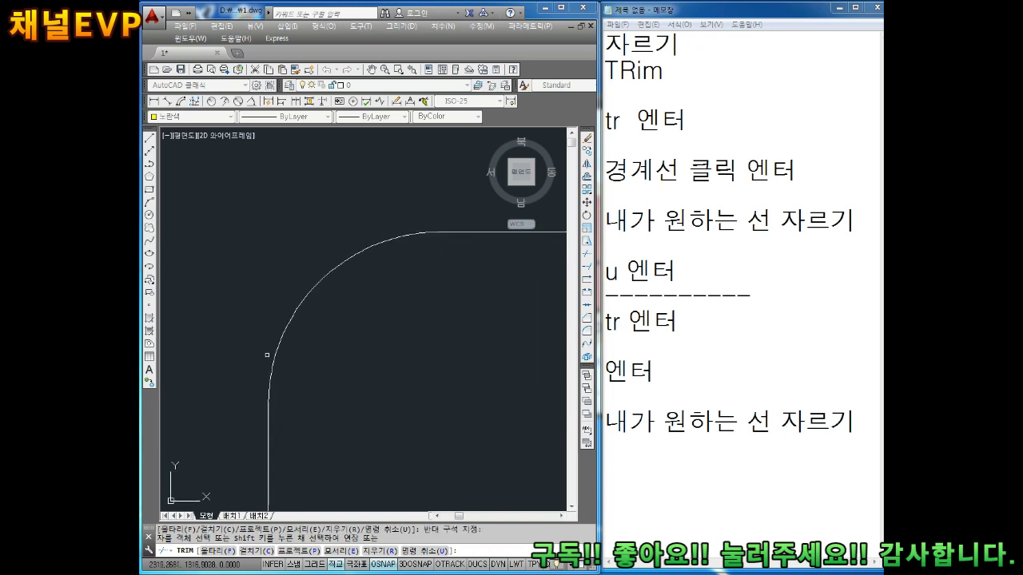
scroll(269, 338, down, 2)
scroll(338, 304, down, 2)
scroll(504, 293, up, 3)
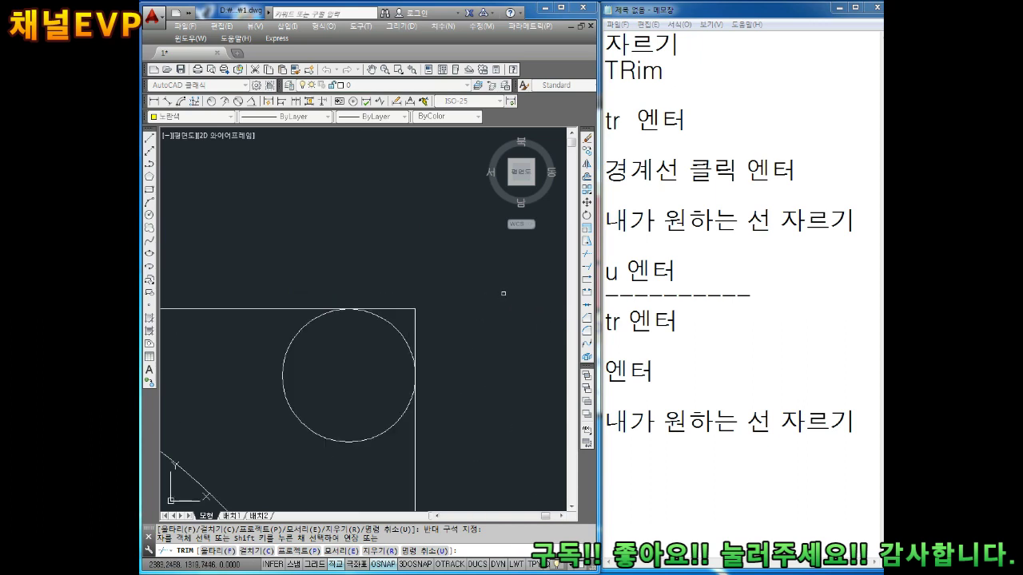
scroll(453, 317, up, 2)
middle_drag(380, 297, 426, 282)
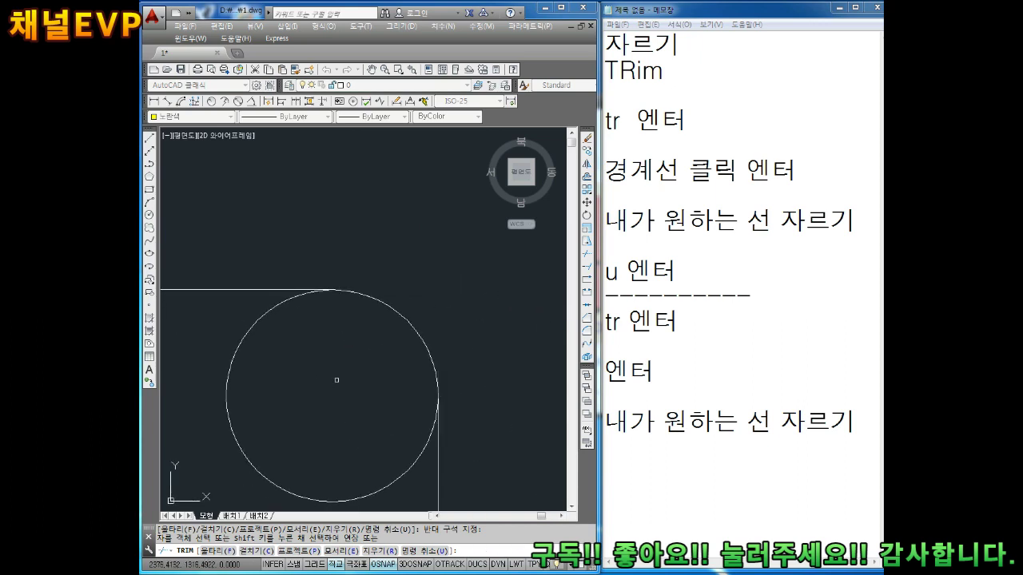
drag(344, 376, 206, 384)
scroll(263, 380, down, 4)
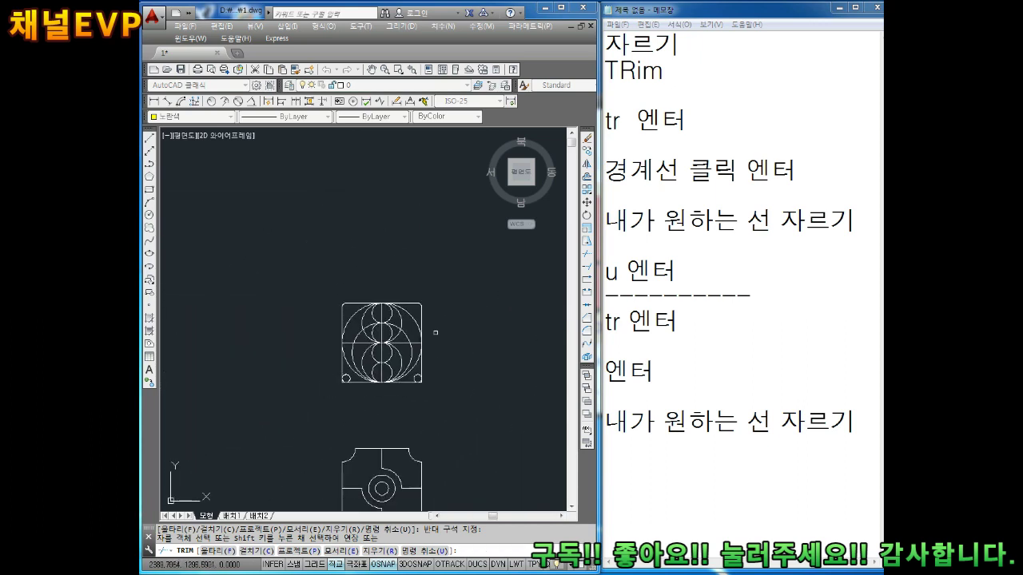
scroll(453, 323, up, 4)
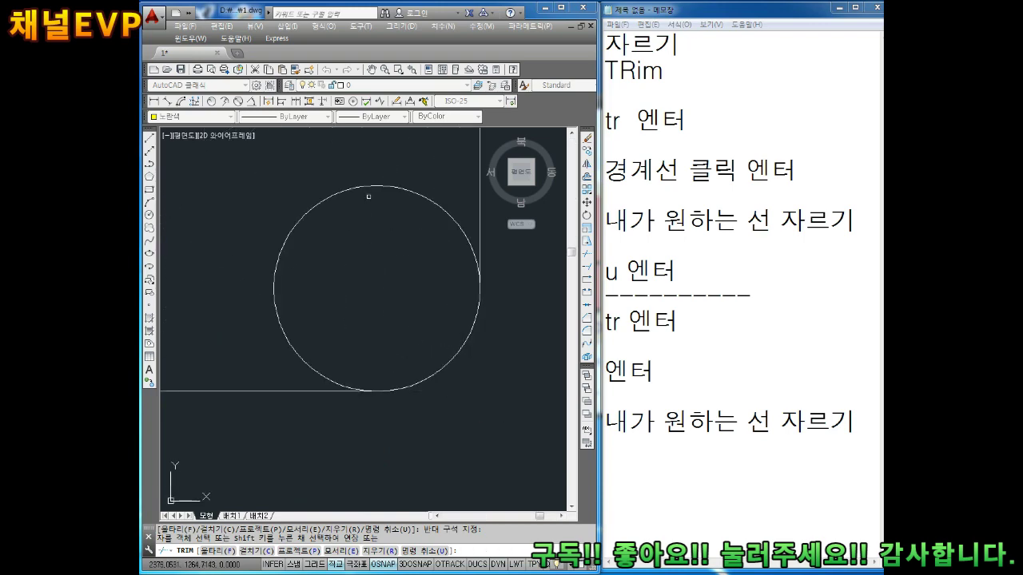
scroll(344, 240, down, 3)
scroll(389, 336, up, 2)
scroll(434, 293, up, 2)
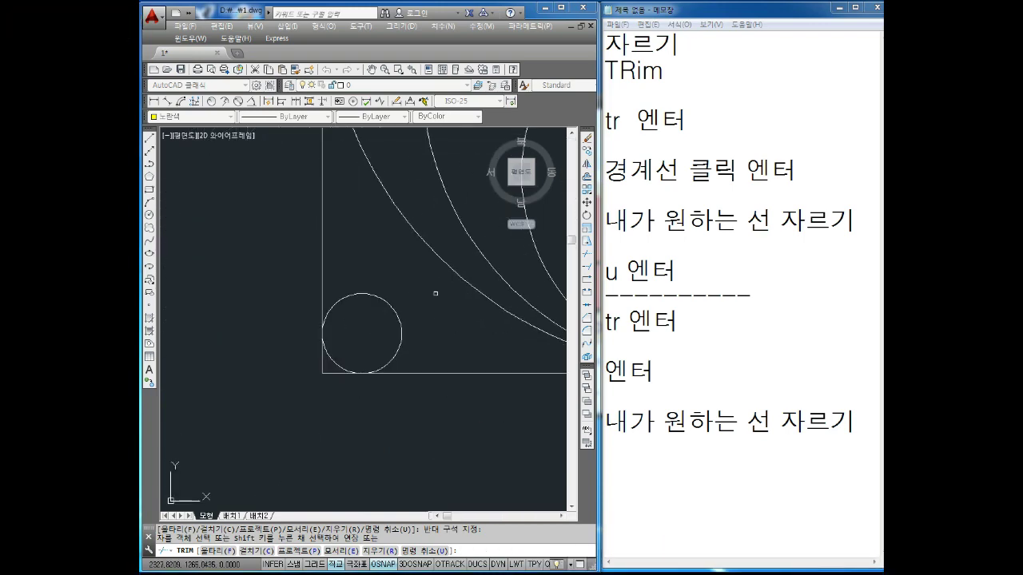